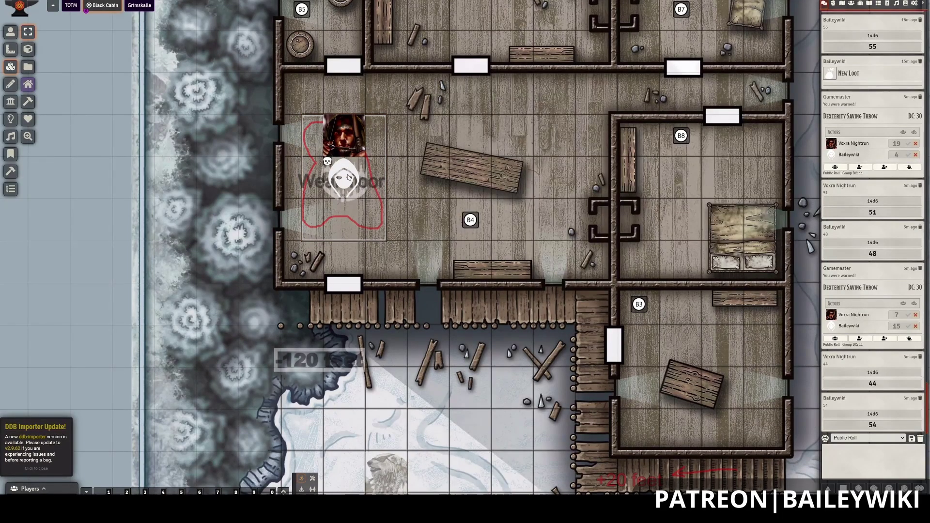
Edit the Weak floor trap tile's Wait delay action and save the updated tile configuration.
double_click(369, 240)
click(633, 197)
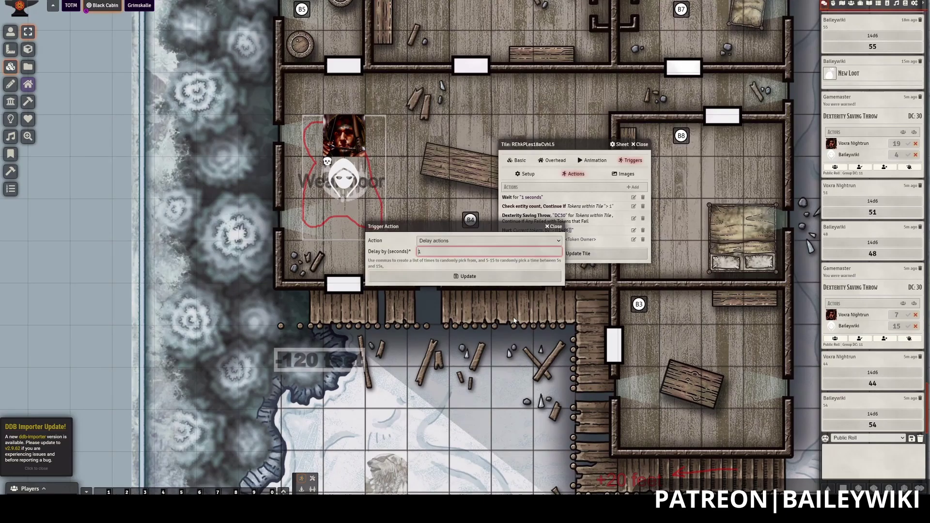
click(429, 276)
click(581, 253)
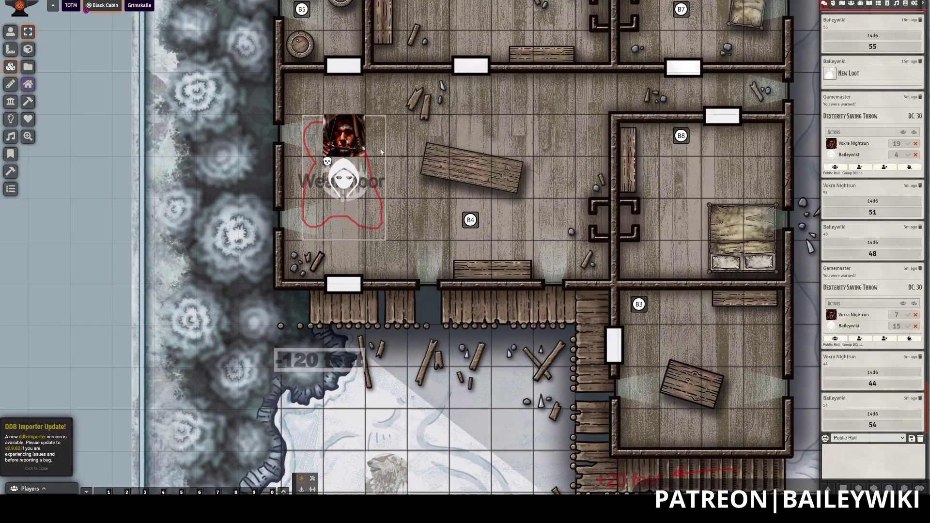
Move the character and hooded tokens onto the Weak floor tile to trigger the DC 30 Dexterity save.
click(10, 31)
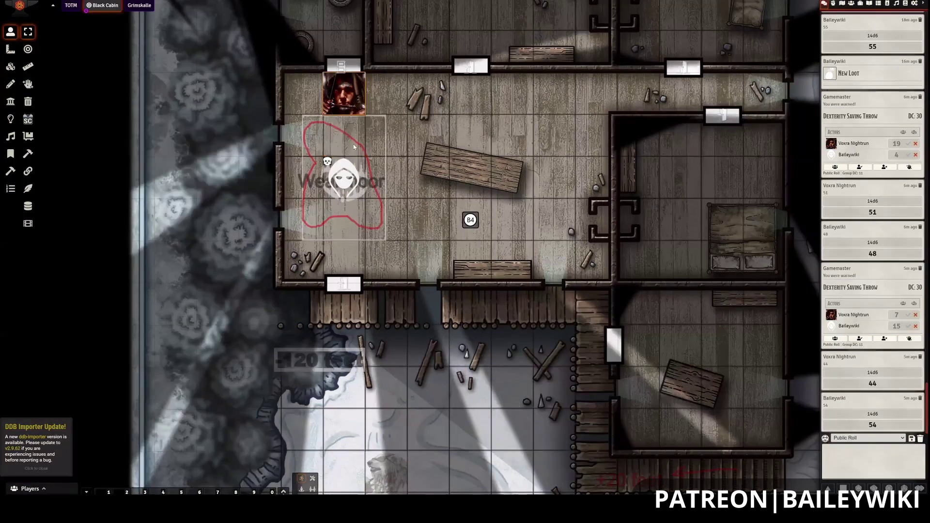
key(Down)
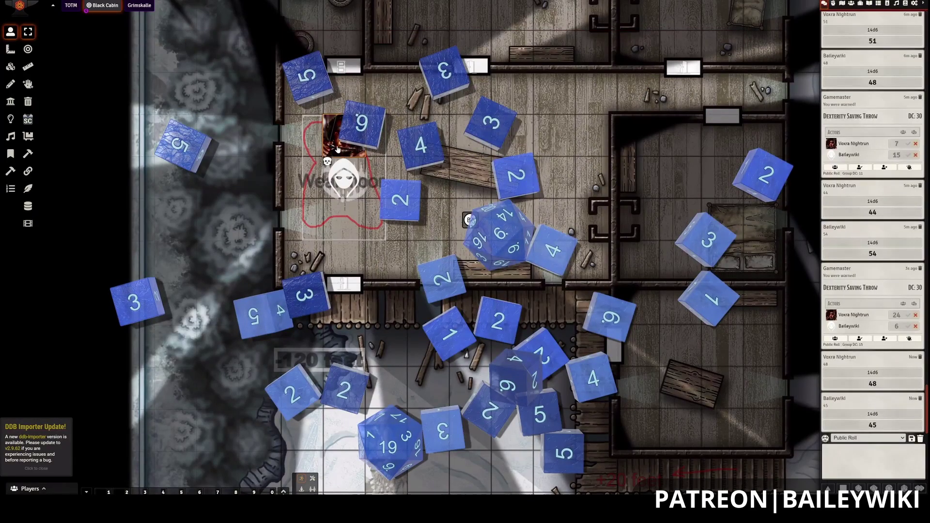
key(Tab)
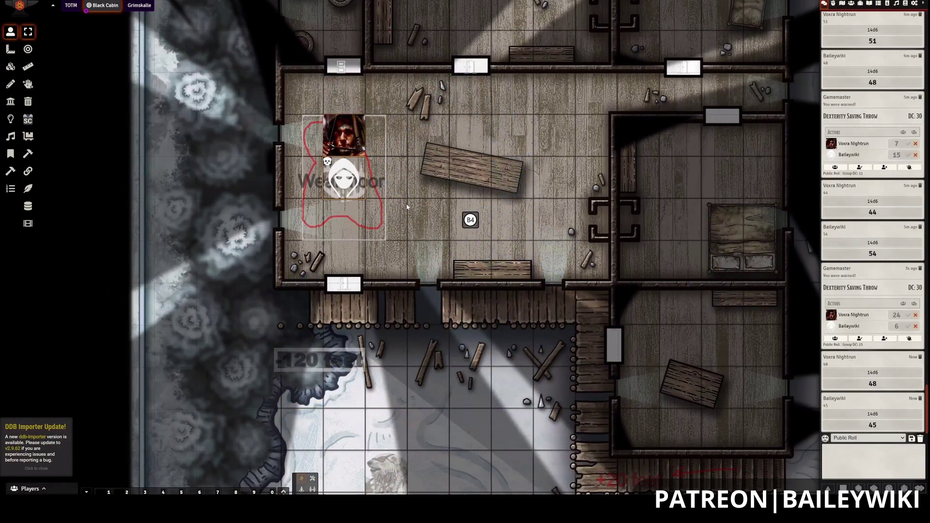
drag(329, 195, 413, 196)
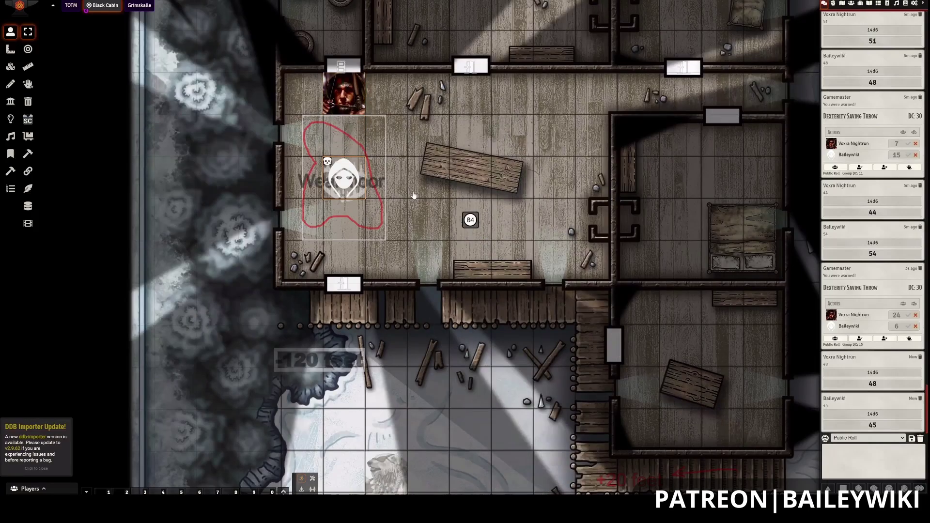
key(Left)
key(Left)
key(Tab)
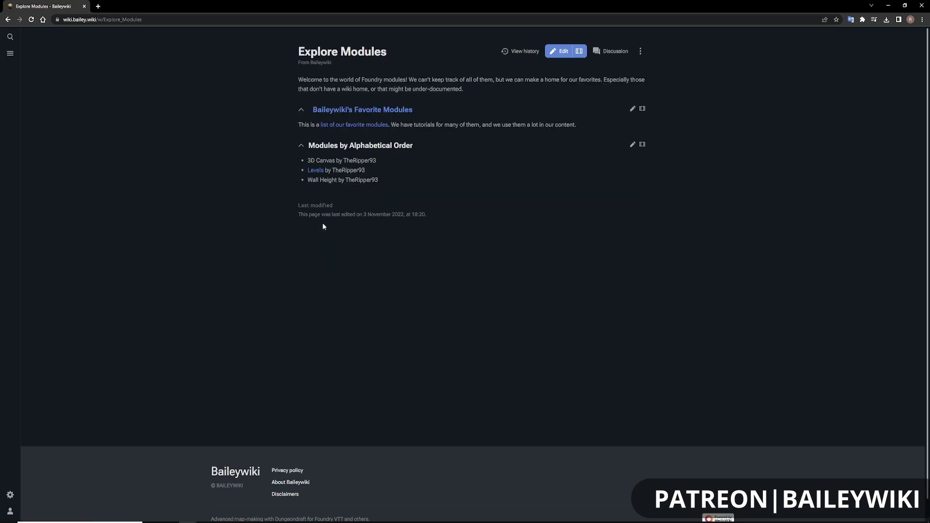
Open Baileywiki's Favorite Modules page and sort its table by Developer and Module Name.
click(391, 111)
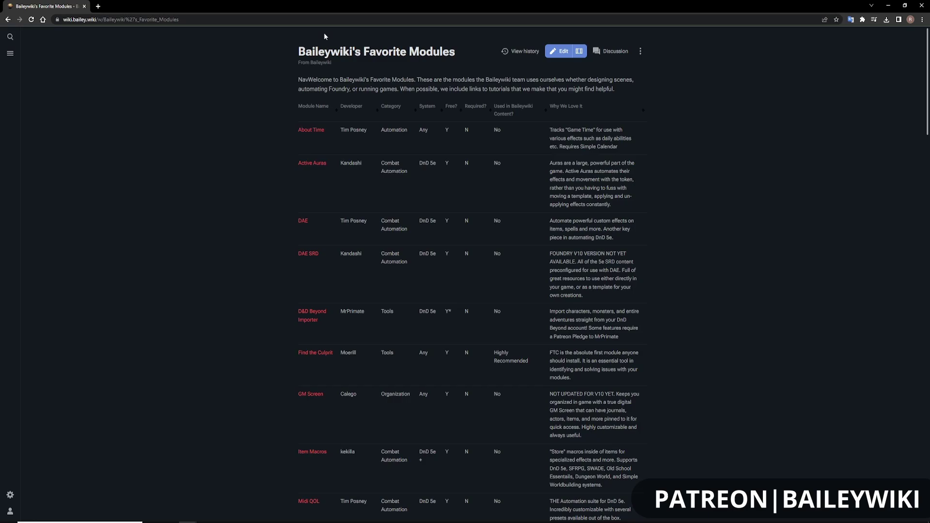
click(336, 115)
click(377, 116)
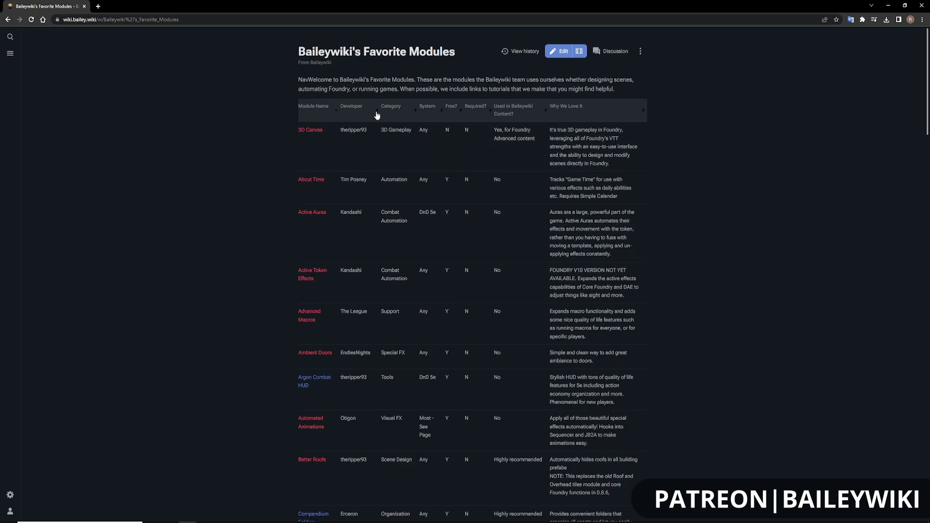
click(380, 115)
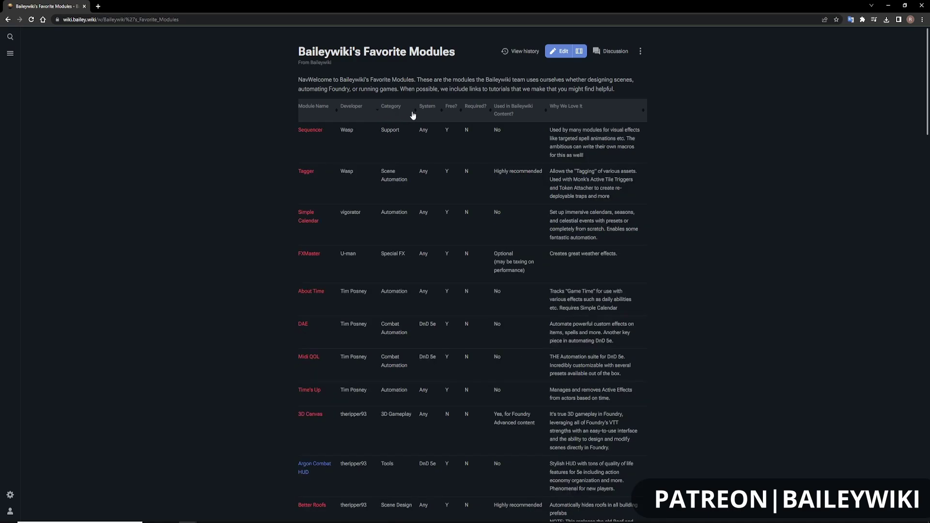
click(336, 114)
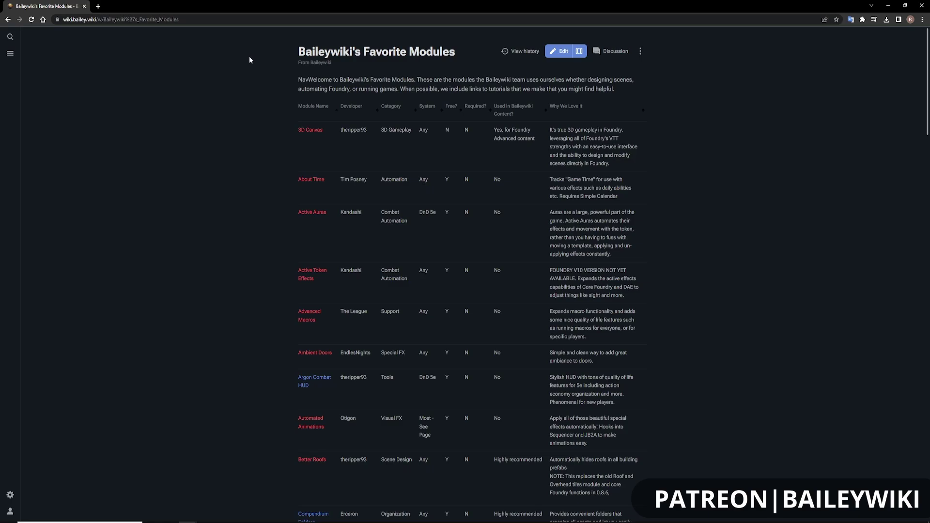
View the Argon Combat HUD wiki page, then return to the favorite modules table.
scroll(319, 308, down, 2)
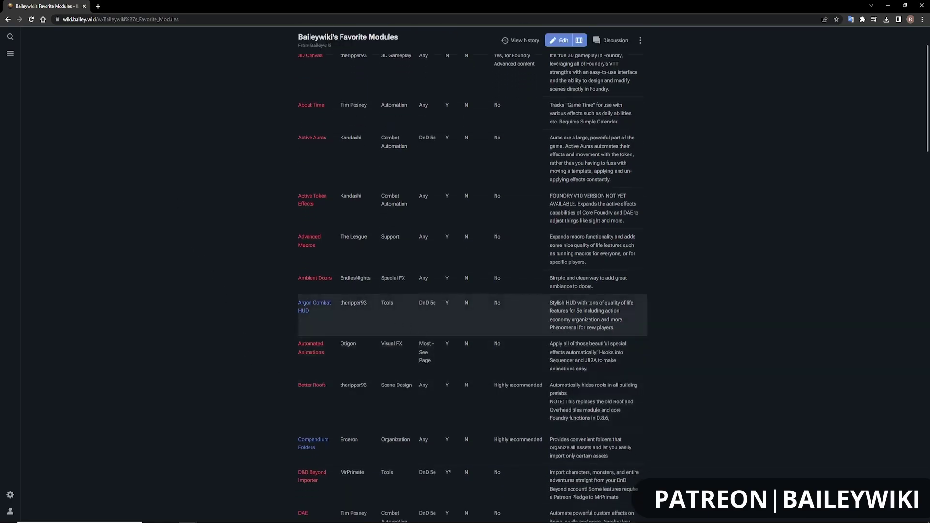
click(318, 308)
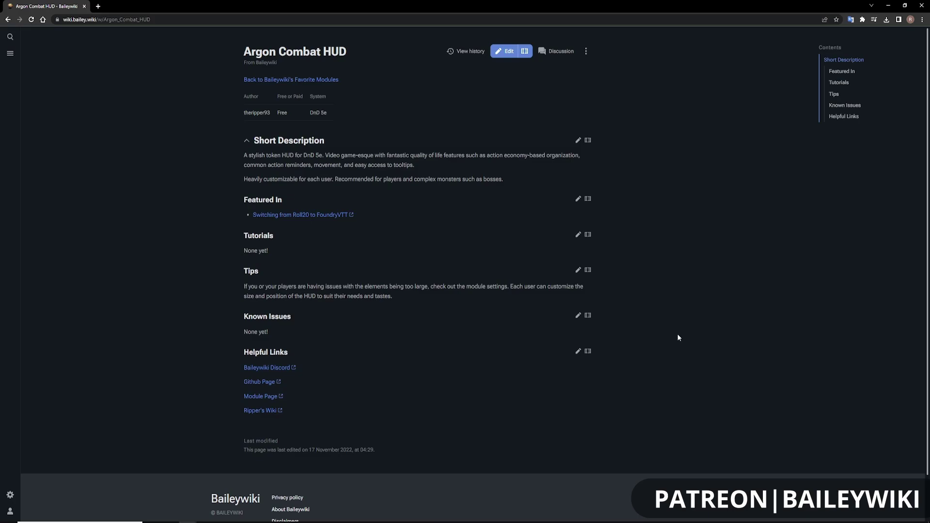
click(8, 19)
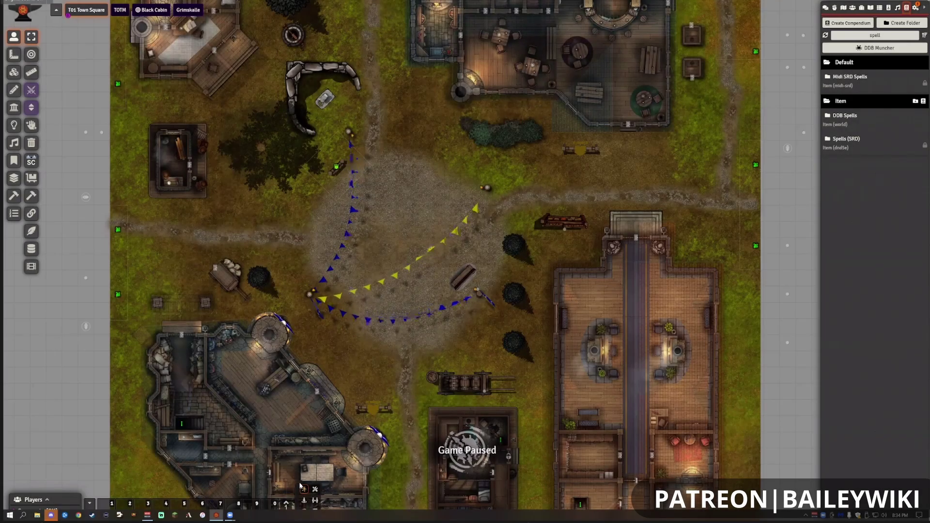
right_click(563, 517)
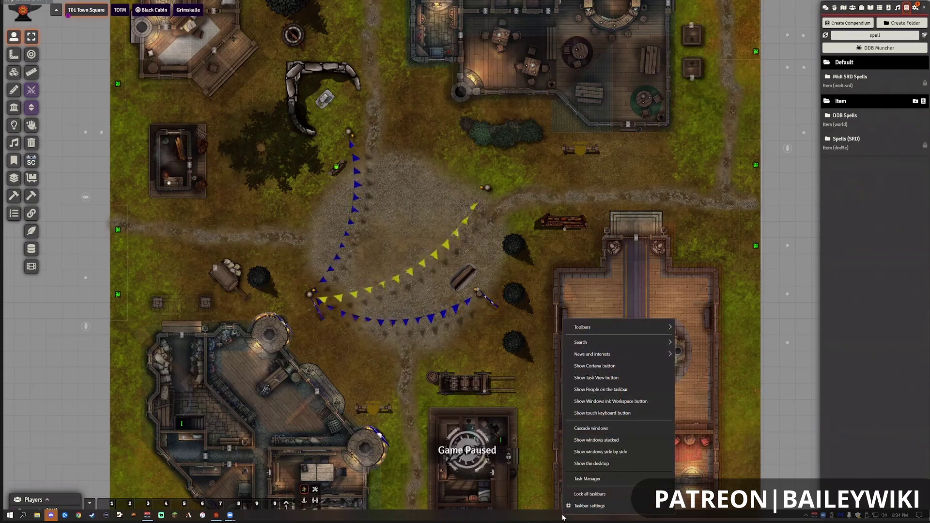
click(541, 477)
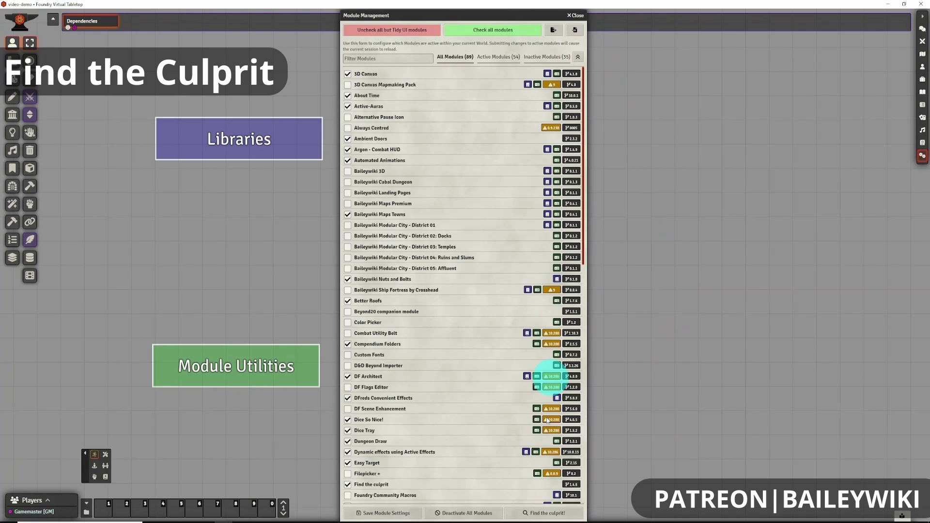
Open the Find the culprit module picker and tick, then untick, 3D Canvas and About Time.
click(547, 515)
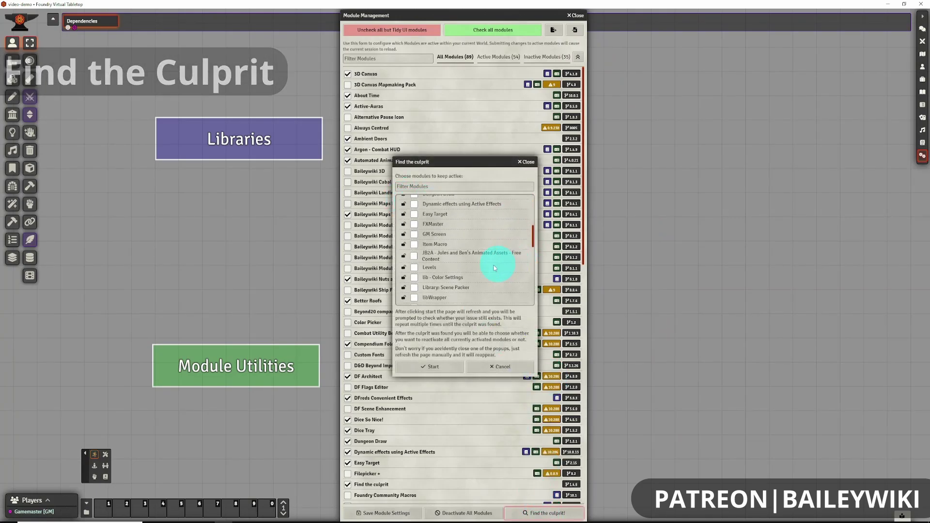
scroll(483, 271, down, 1)
scroll(424, 212, up, 2)
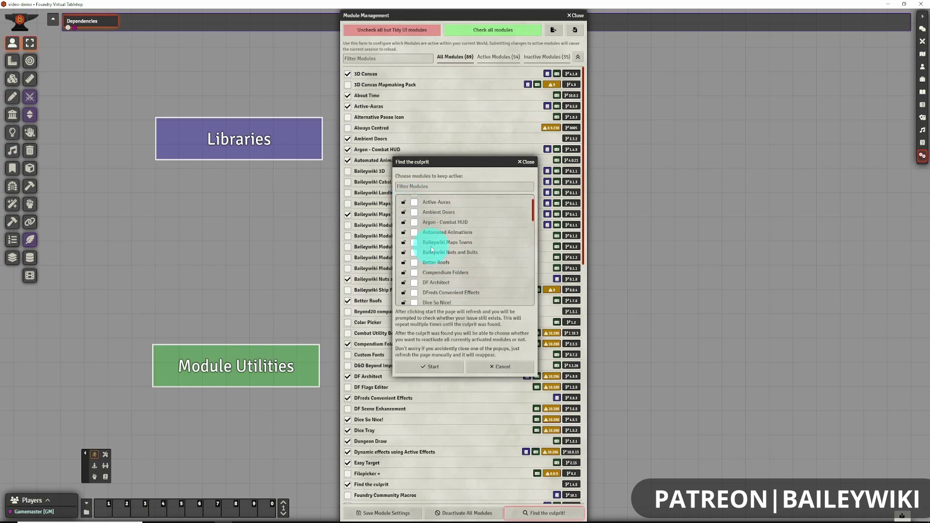
click(415, 201)
click(415, 212)
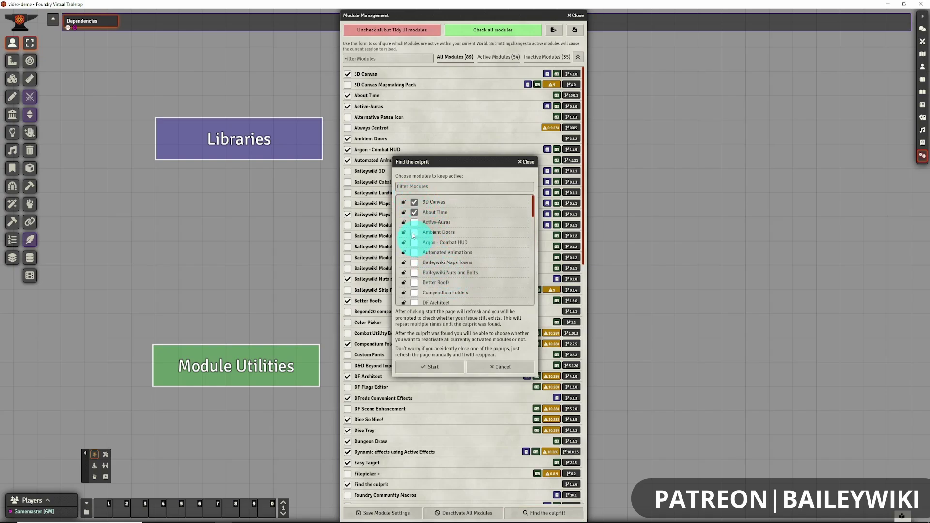
click(415, 212)
click(414, 202)
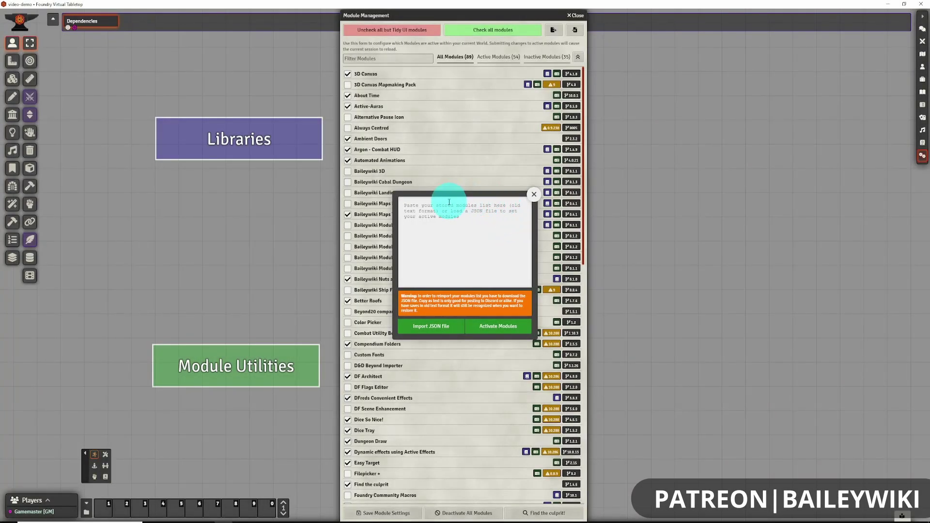
Focus the empty paste area to enter a stored JSON module list.
click(498, 271)
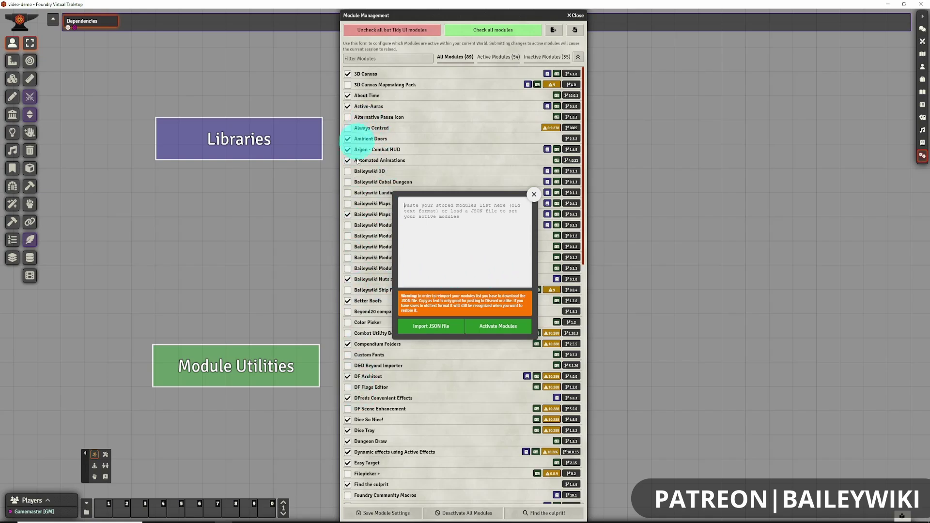
Close the paste dialog and open the Baileywiki Maps Town Scenes compendium from the Scene folder.
click(534, 195)
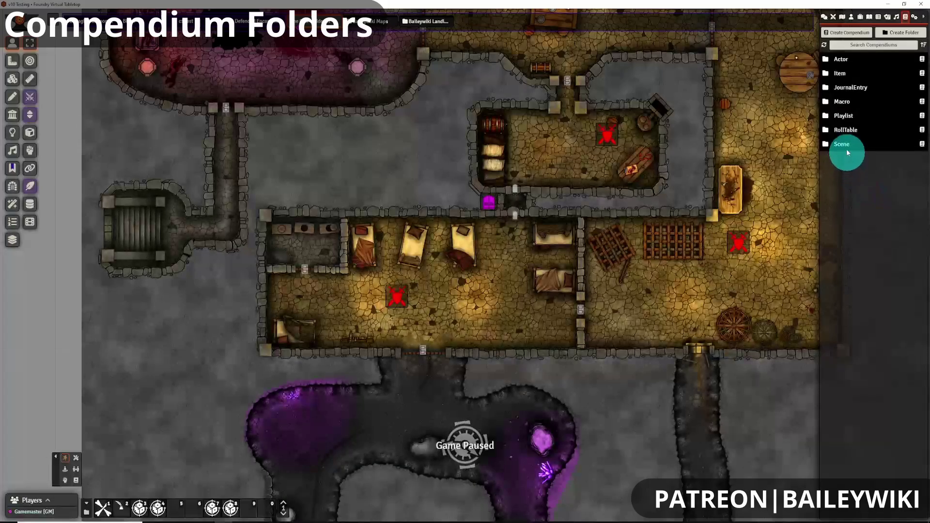
click(846, 148)
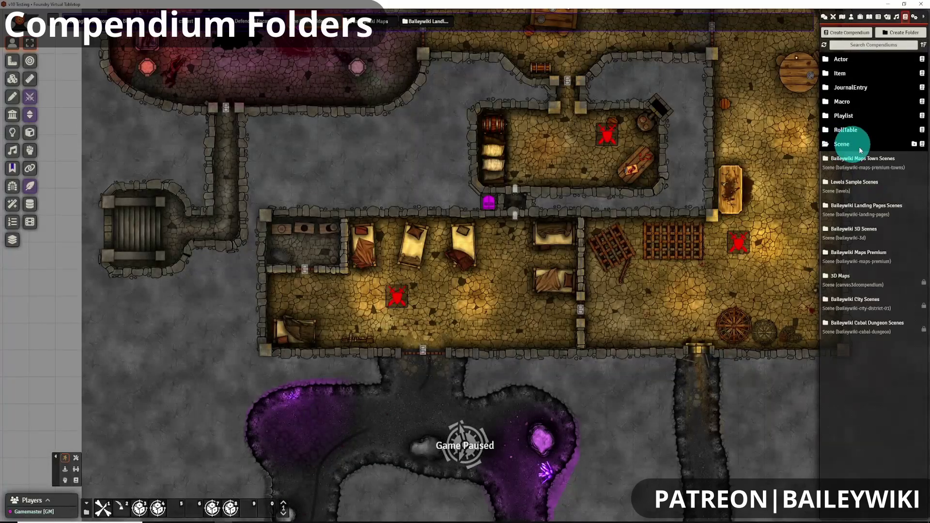
click(872, 162)
Expand subfolders such as 01 Empty Templates, 02 Past Releases, Castles and Terrain Overlay Samples.
click(121, 71)
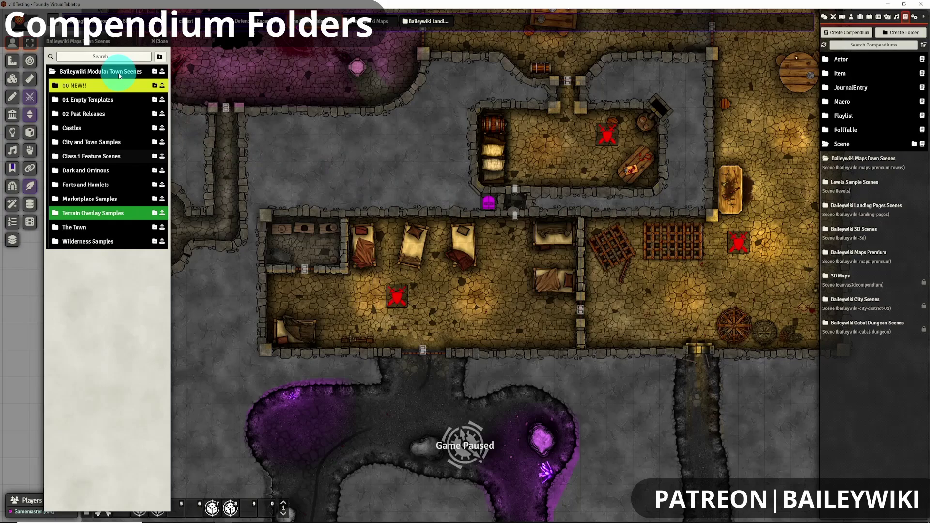
click(76, 100)
click(84, 114)
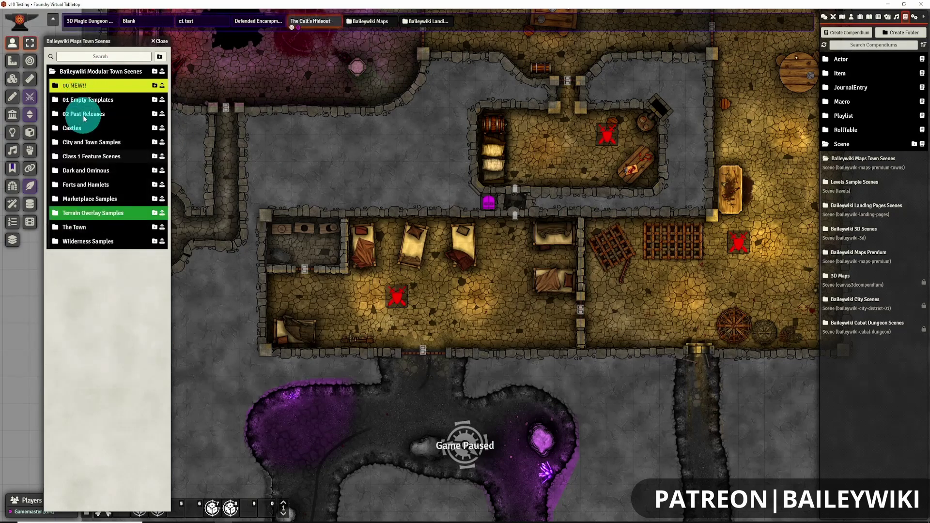
click(84, 115)
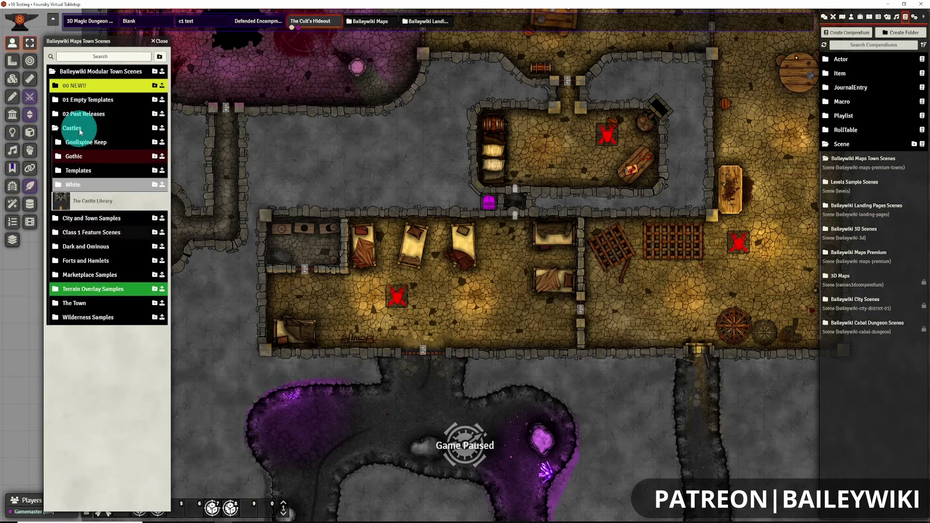
click(82, 157)
click(87, 156)
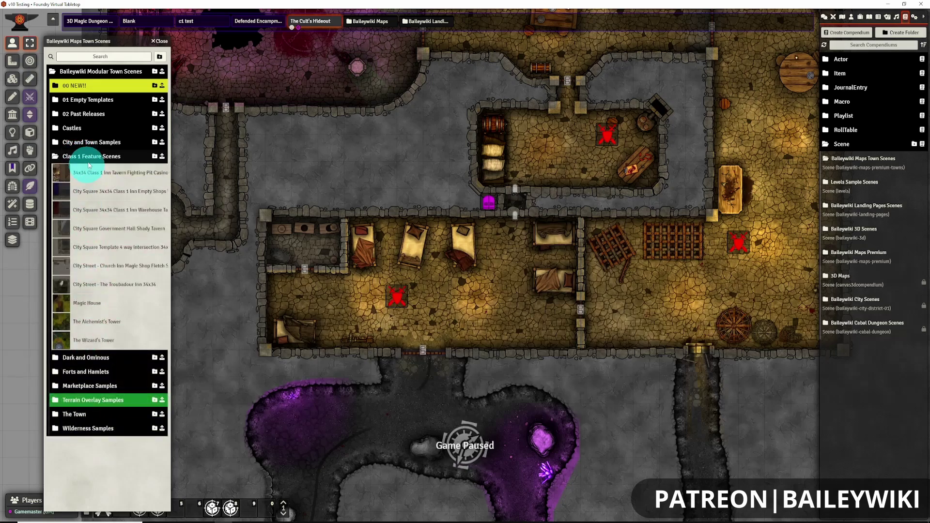
click(93, 212)
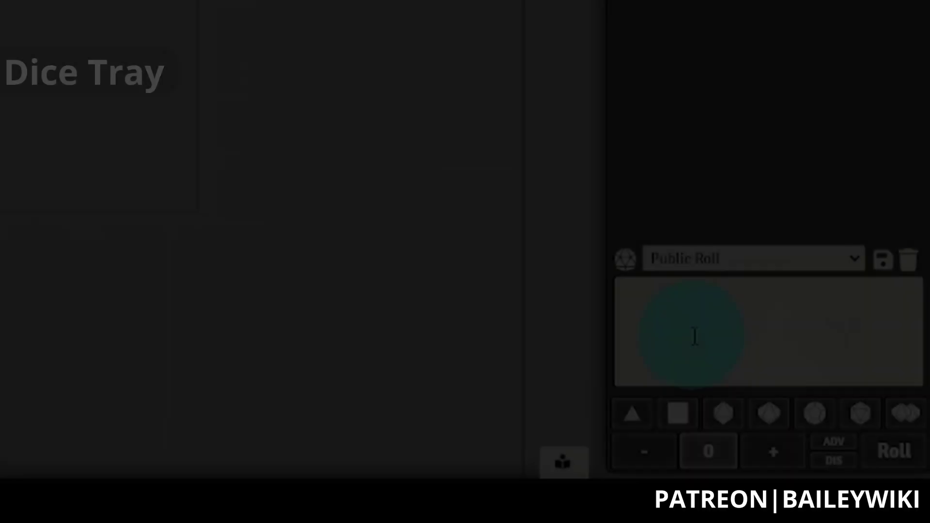
Build a dice pool including a d100 in the Dice Tray and roll it as 3D dice.
click(695, 335)
click(676, 414)
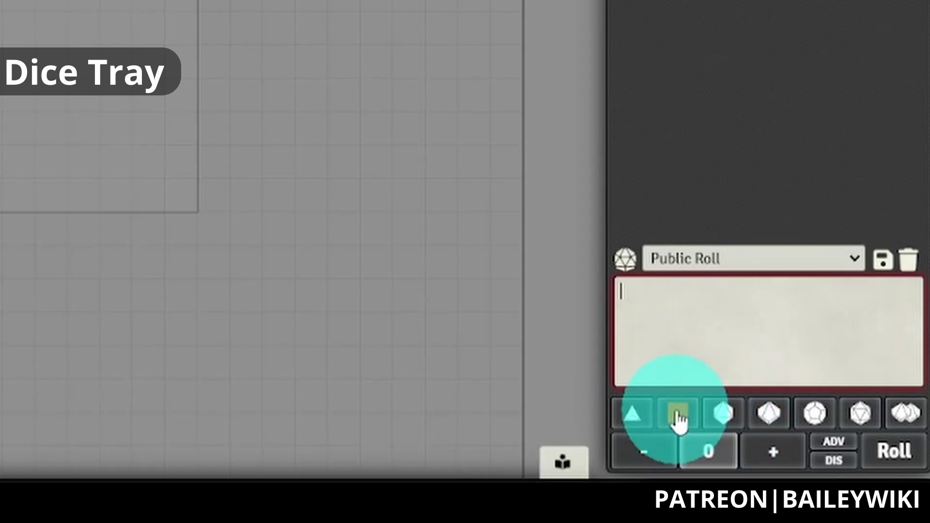
click(740, 419)
click(804, 414)
click(905, 413)
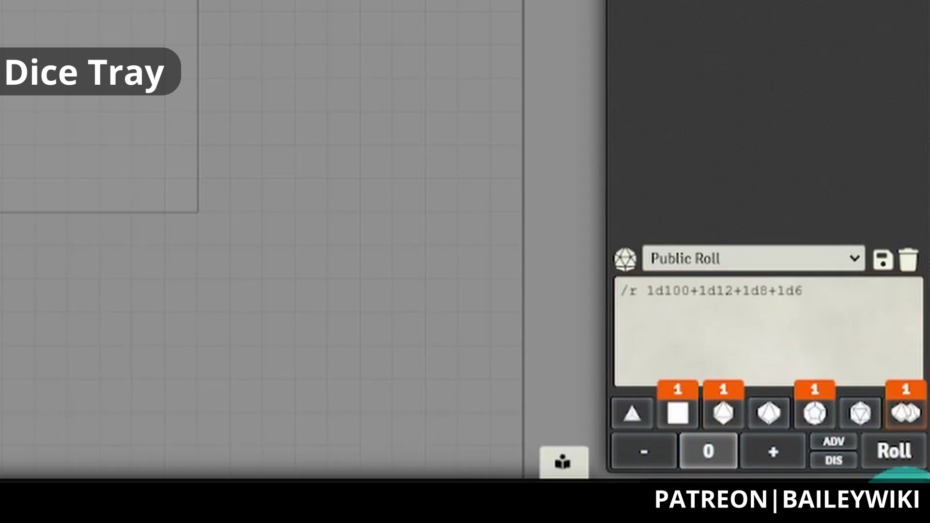
click(896, 455)
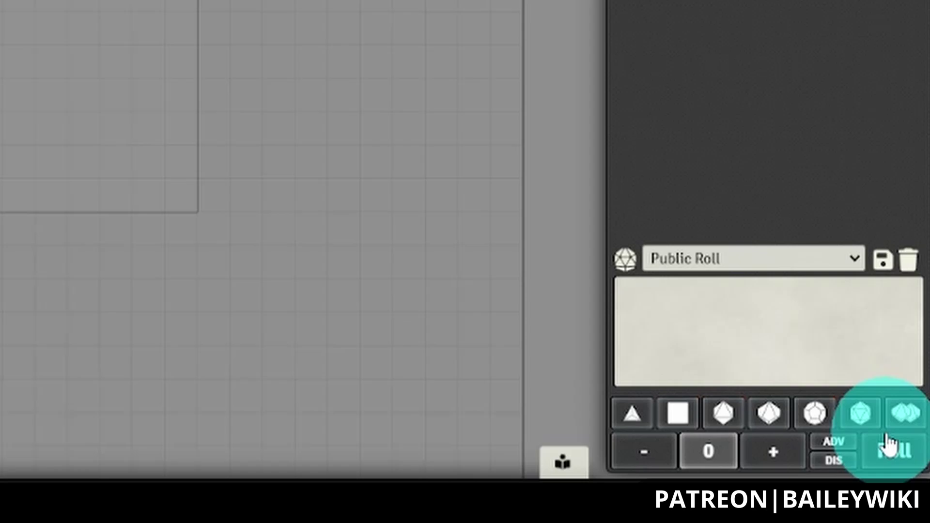
click(889, 445)
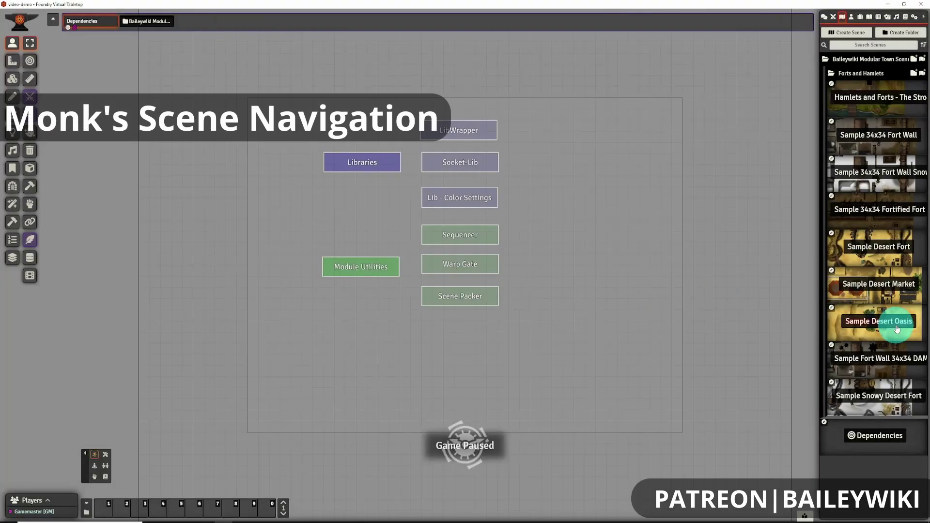
Open Sample Desert Oasis, dismiss notifications, and switch to Sample Desert Fort via the Forts and Hamlets tabs.
click(896, 324)
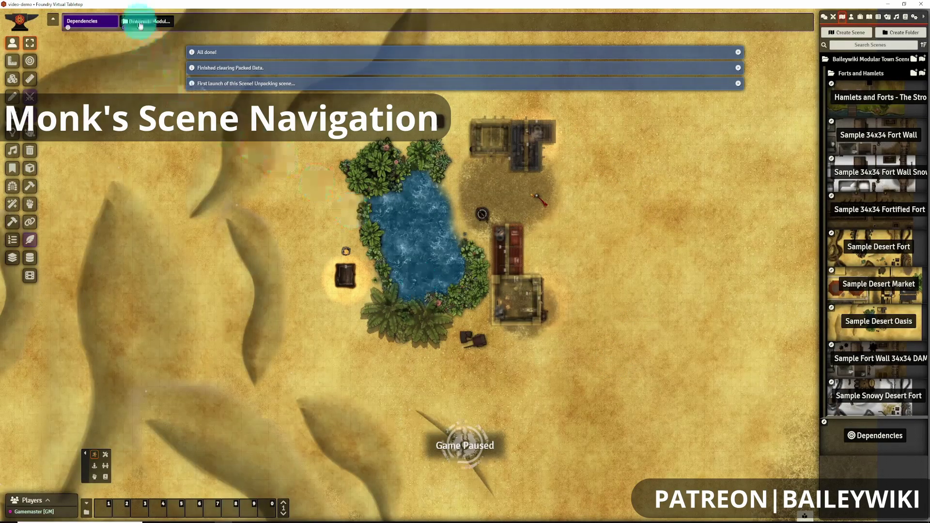
click(133, 22)
click(90, 44)
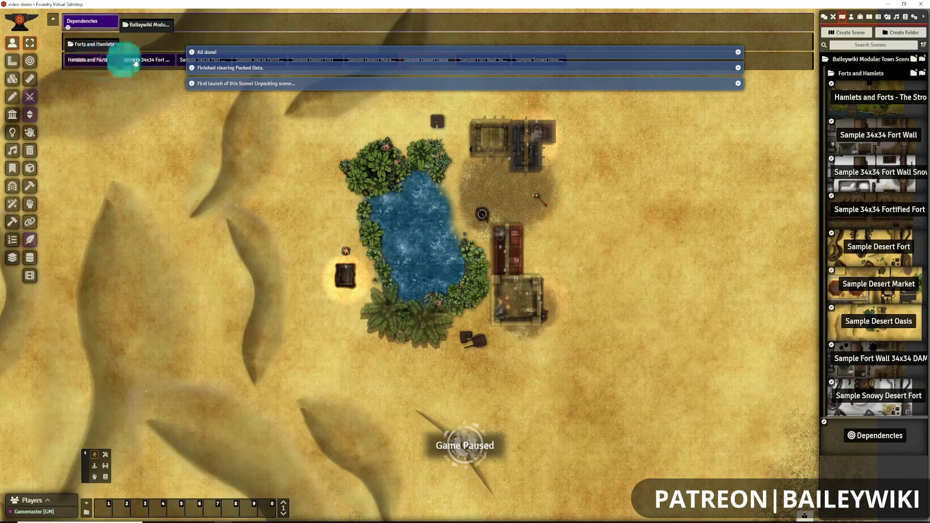
click(738, 52)
click(738, 52)
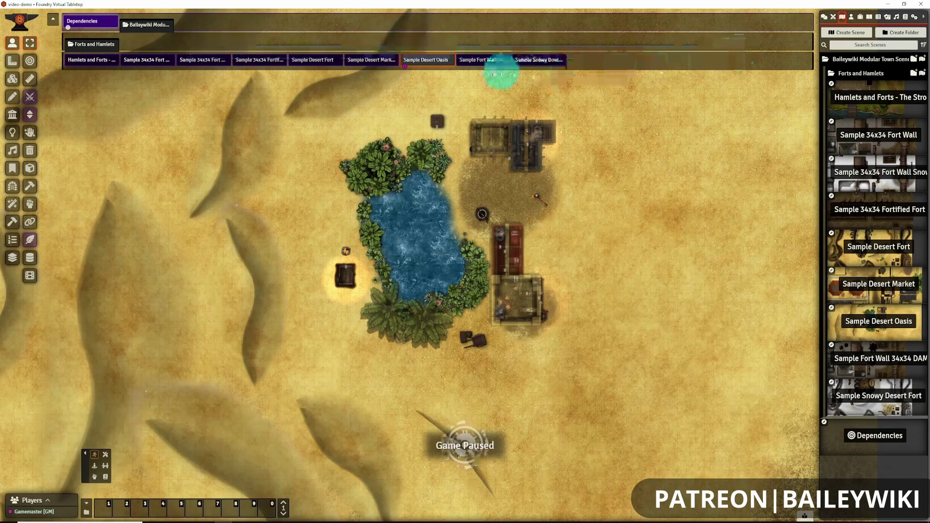
click(310, 62)
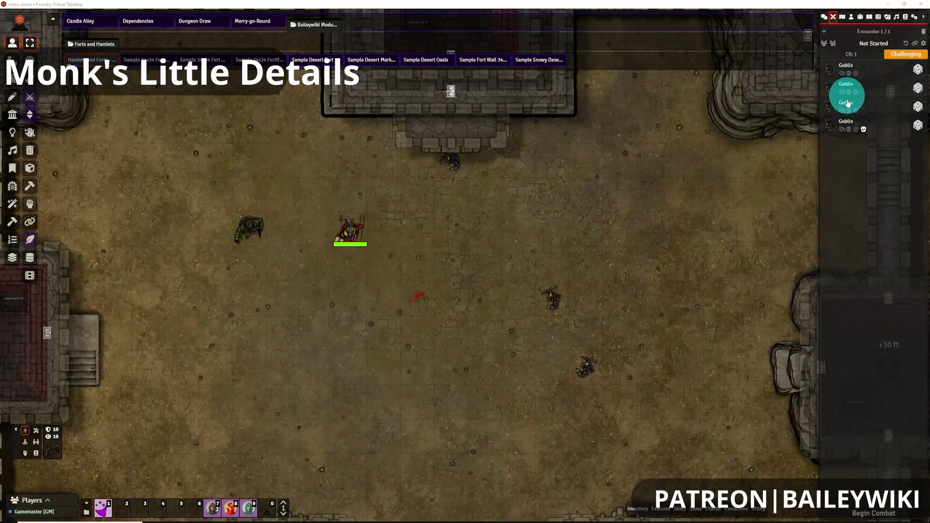
Inspect the goblin token's HUD conditions and its character sheet, then close them.
right_click(449, 162)
click(480, 159)
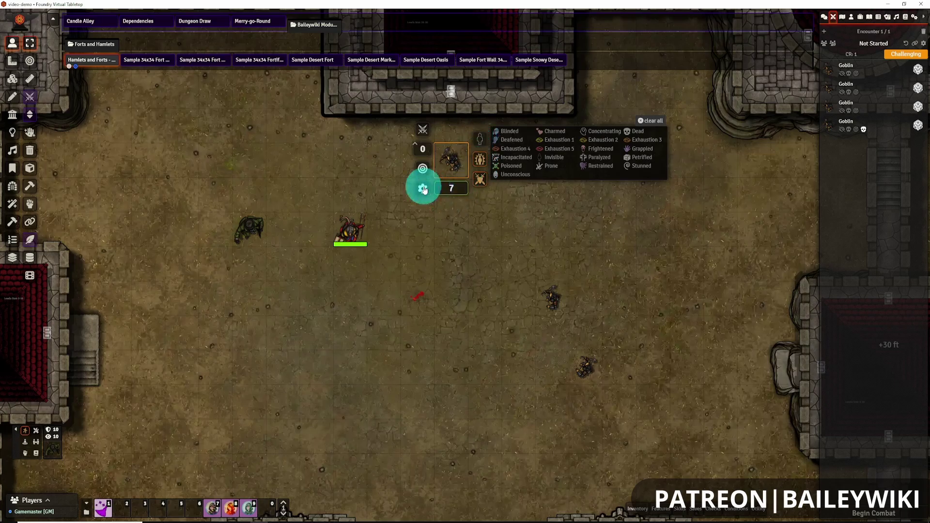
click(466, 225)
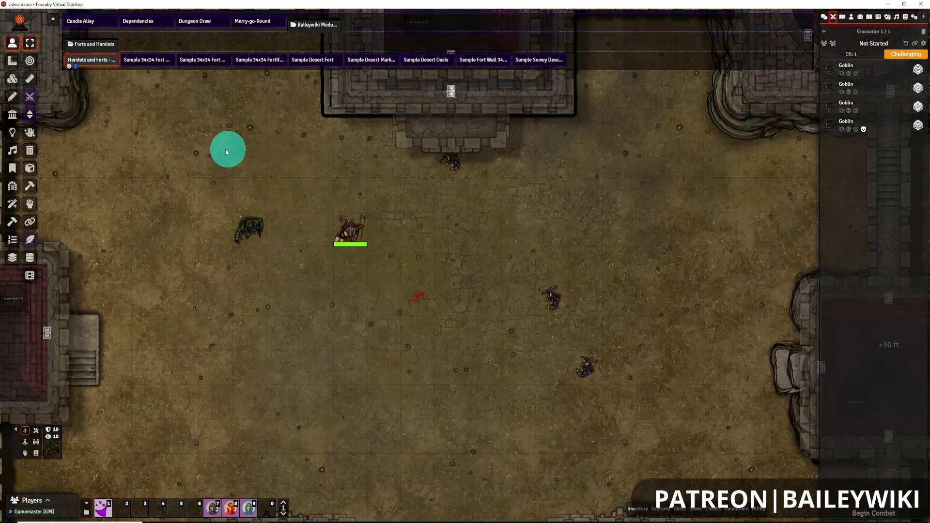
double_click(452, 163)
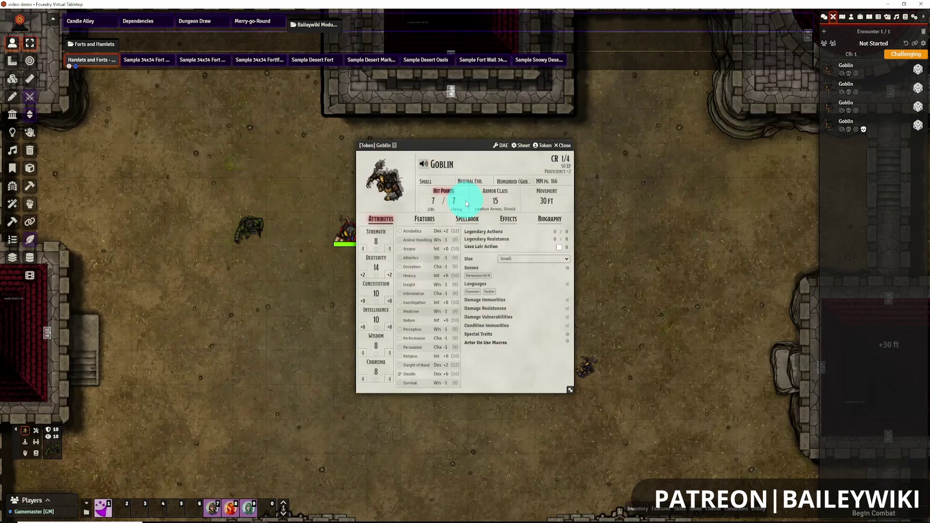
click(563, 146)
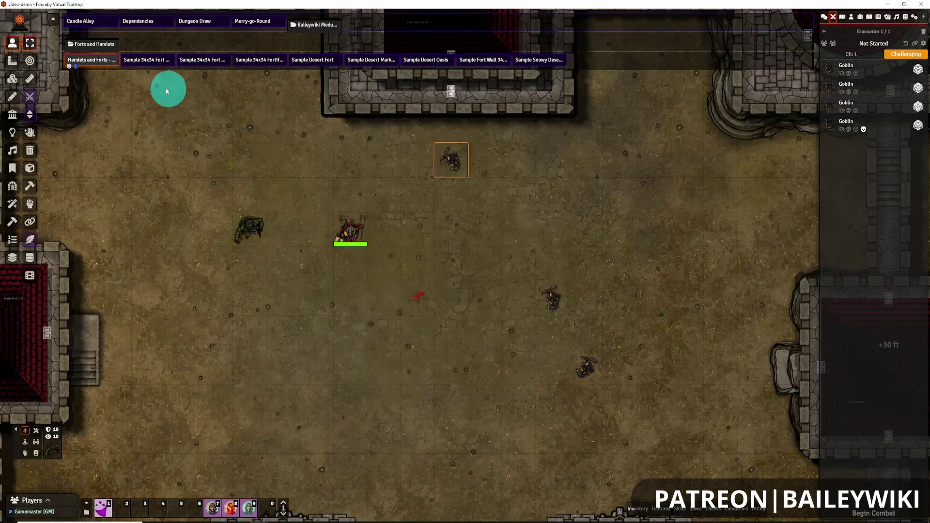
Open the Hamlets and Forts scene configuration and show its suggested background colour swatches.
right_click(95, 62)
click(92, 75)
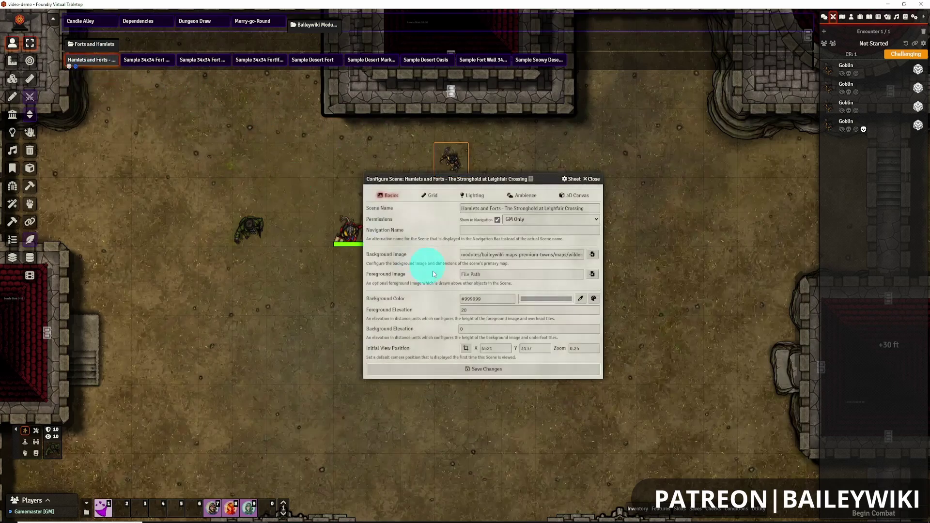
click(591, 301)
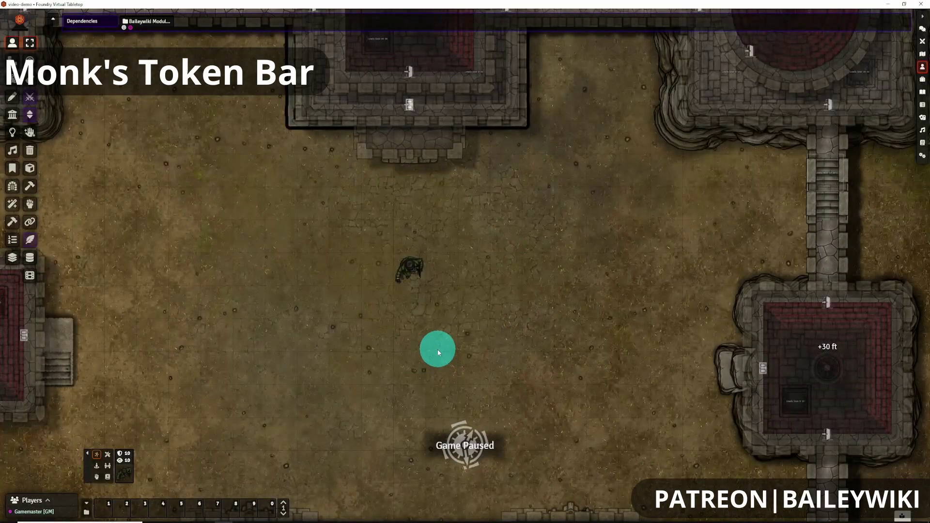
Centre the map on the player's token with Monk's Token Bar and preview, then close, Request Roll.
click(88, 454)
drag(637, 305, 99, 344)
click(132, 480)
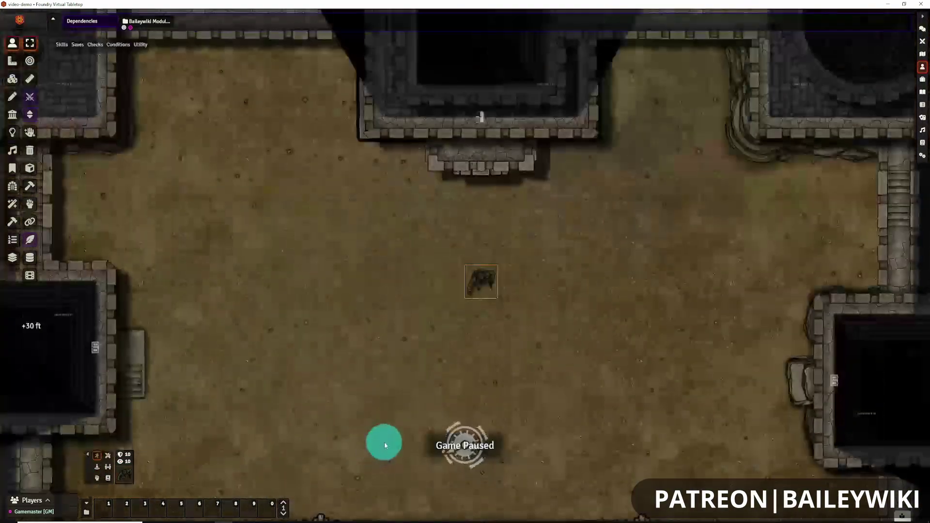
click(107, 462)
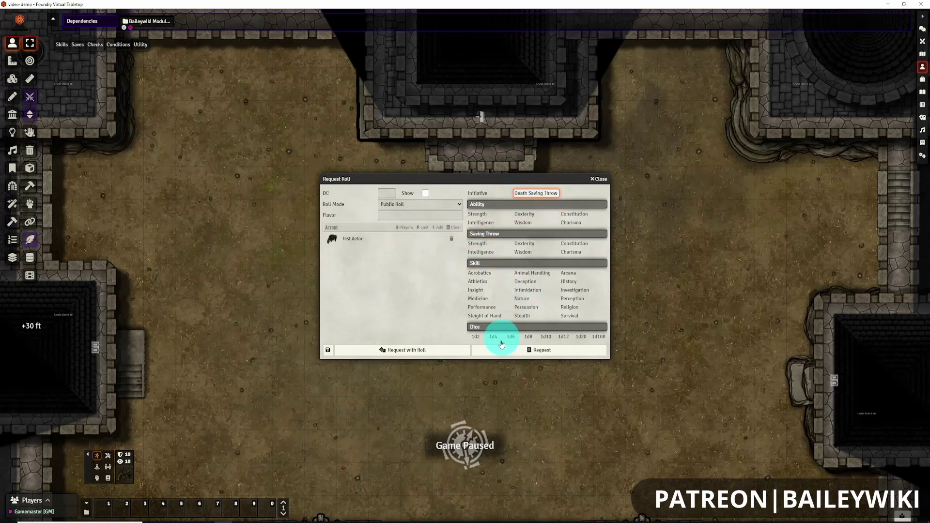
click(600, 179)
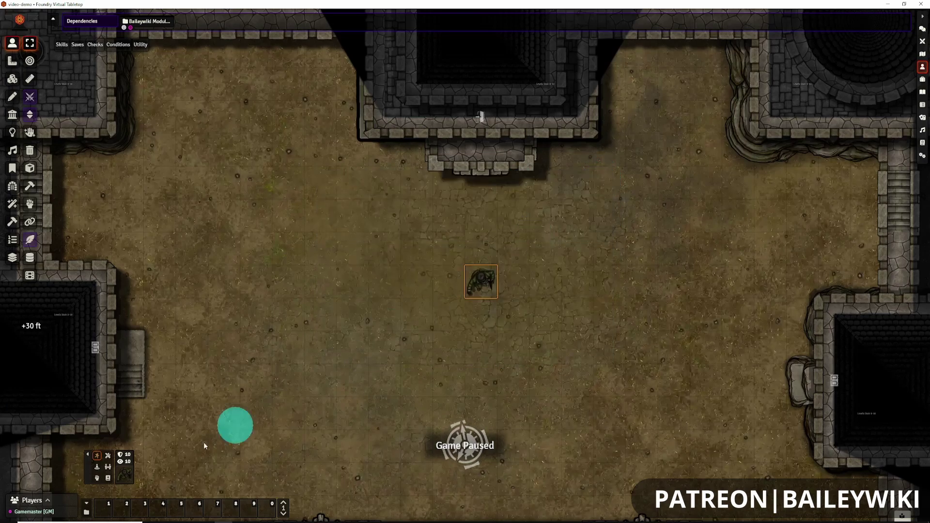
click(97, 480)
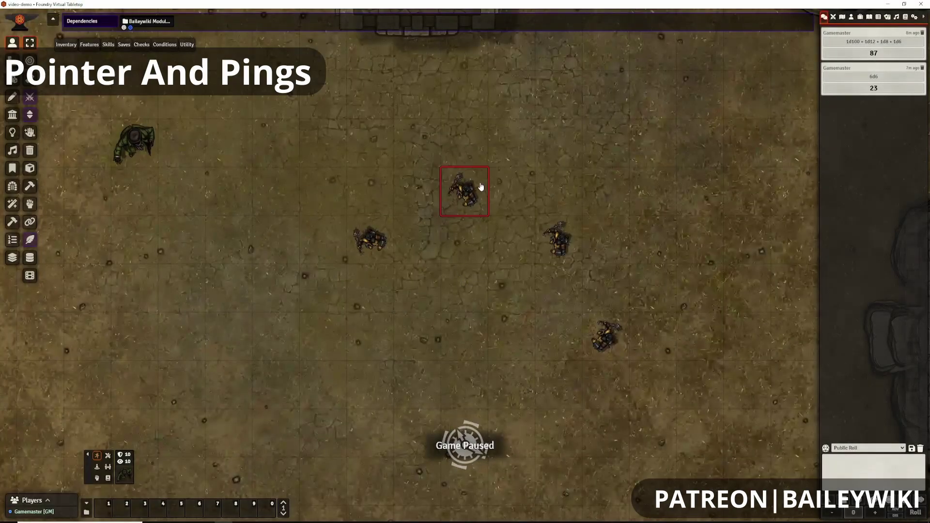
Show the large hand pointer and ping the right and lower-right goblins, marking them as targets.
key(x)
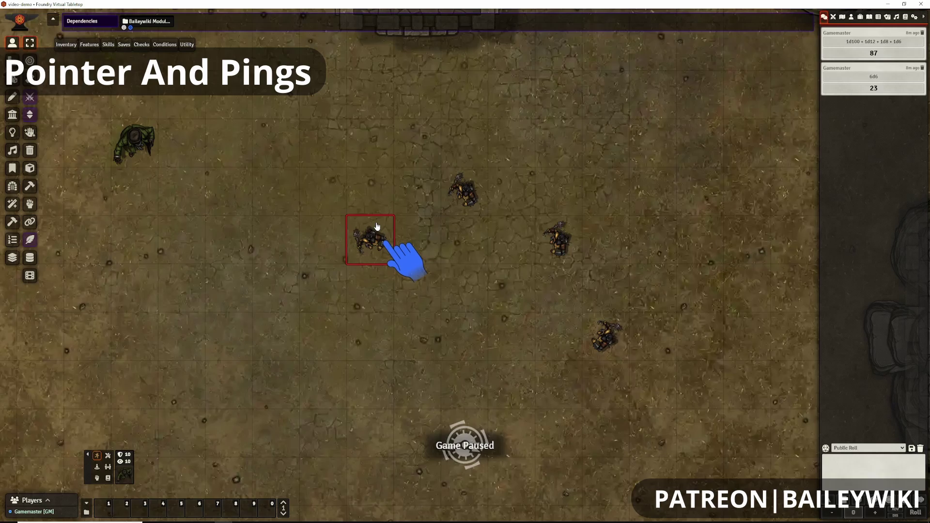
click(557, 242)
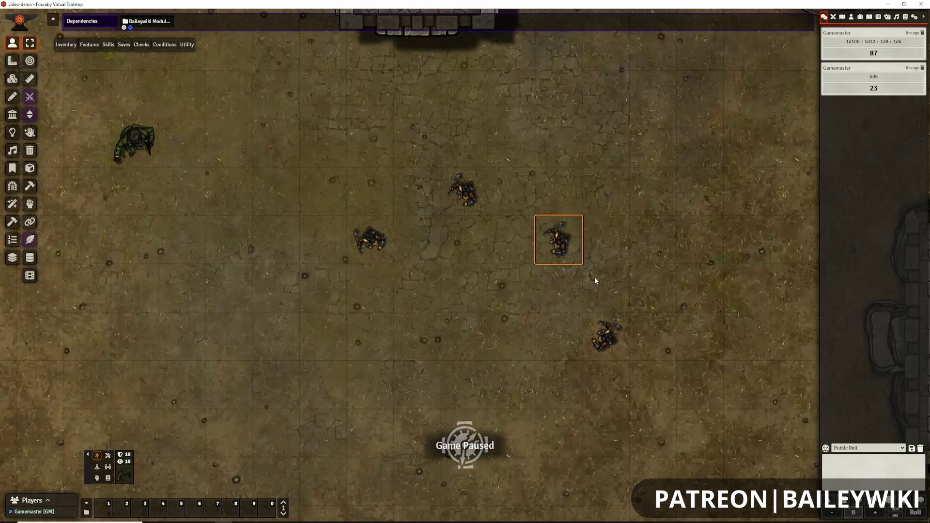
click(603, 334)
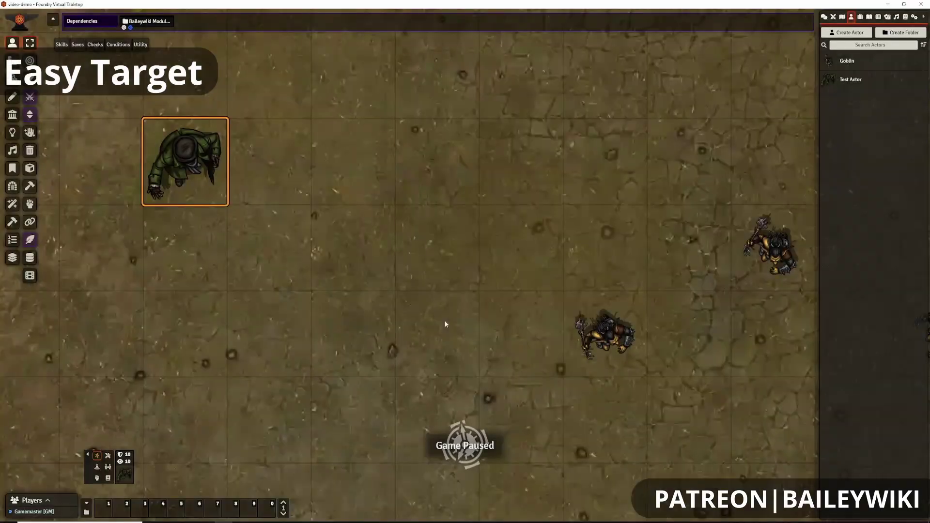
alt+click(603, 335)
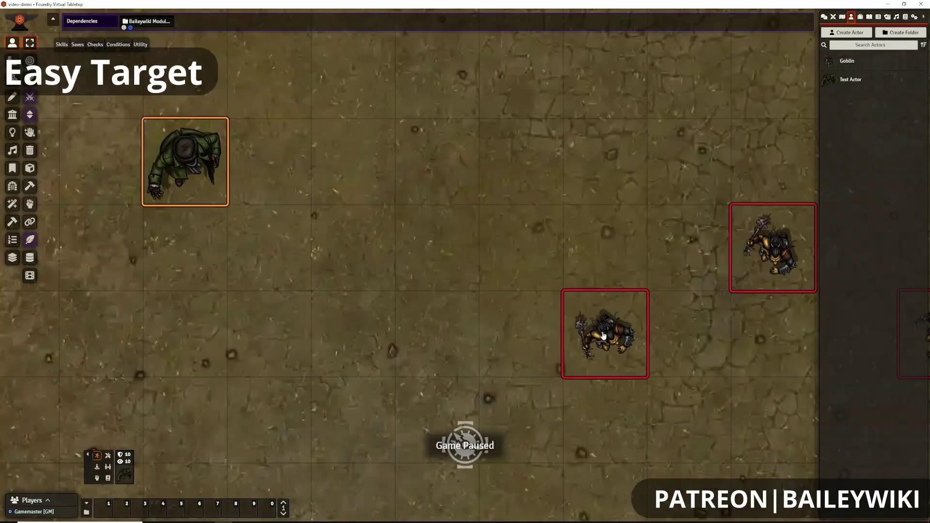
Toggle the lower goblin's target marking on and off twice by clicking it.
alt+click(603, 334)
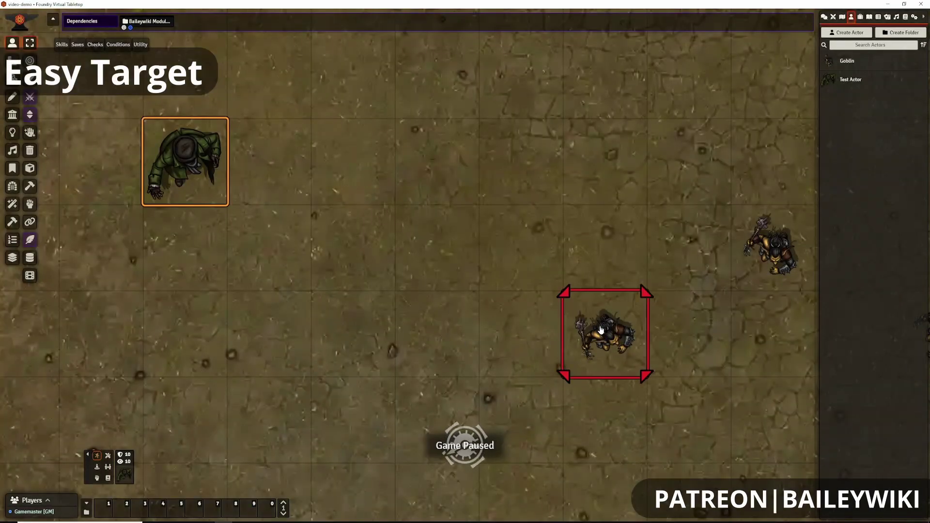
alt+click(603, 334)
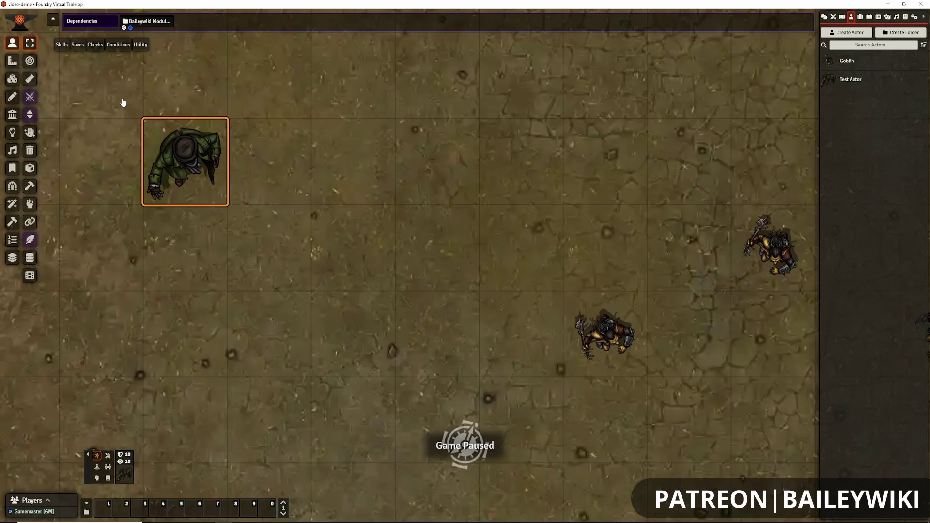
alt+click(605, 341)
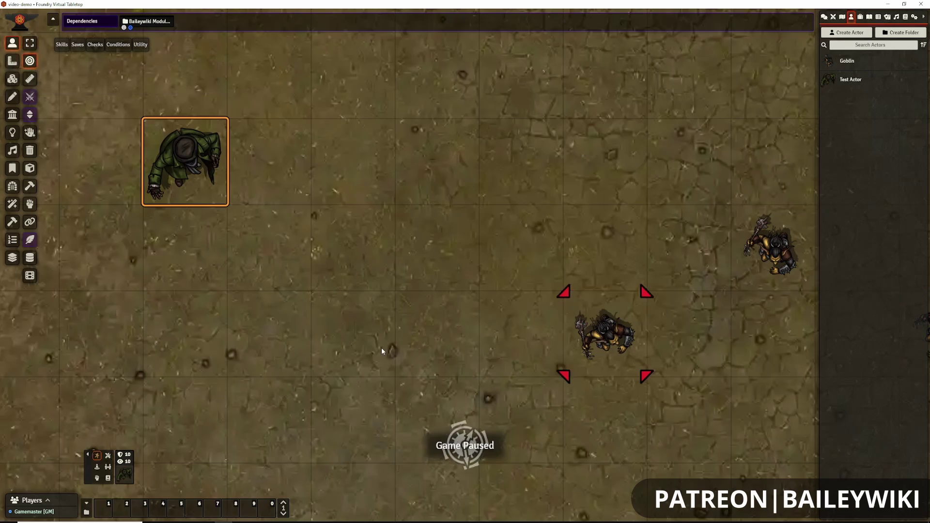
alt+click(600, 334)
Target the goblin from its token HUD, then drag a selection box over empty ground.
right_click(592, 340)
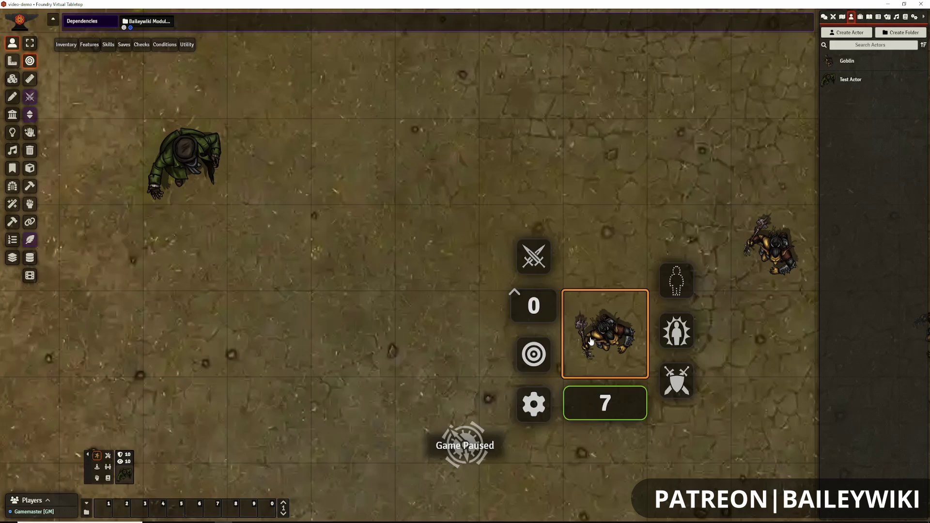
click(535, 353)
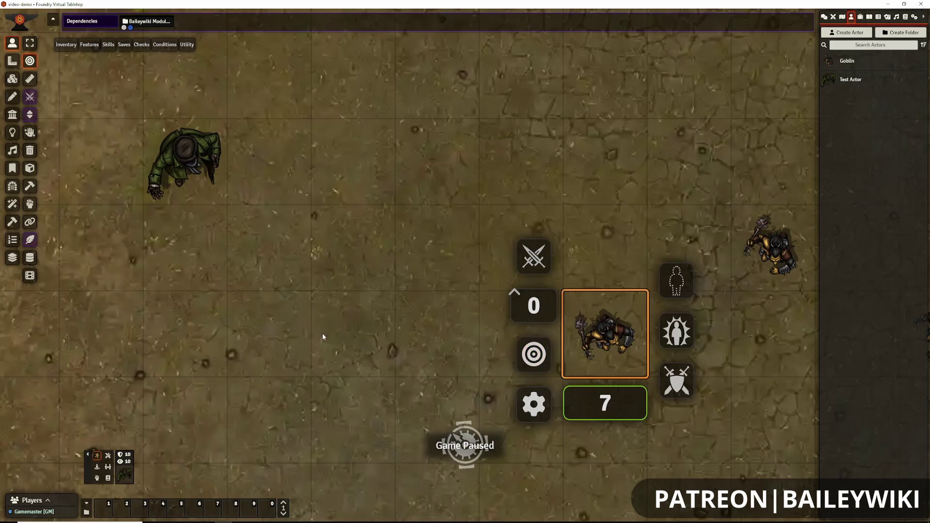
drag(298, 312, 350, 344)
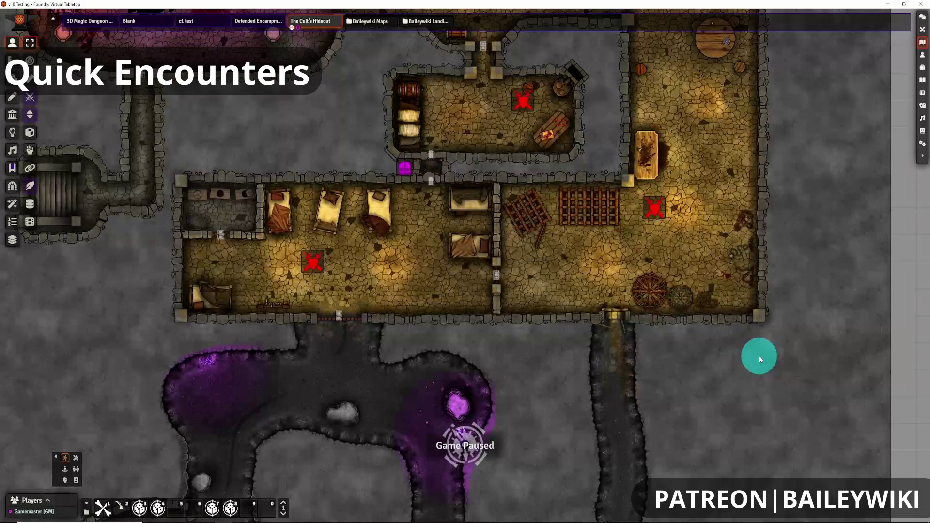
Run the hideout's Quick Encounter to place its tokens, then close the combat tracker and dialog.
double_click(655, 208)
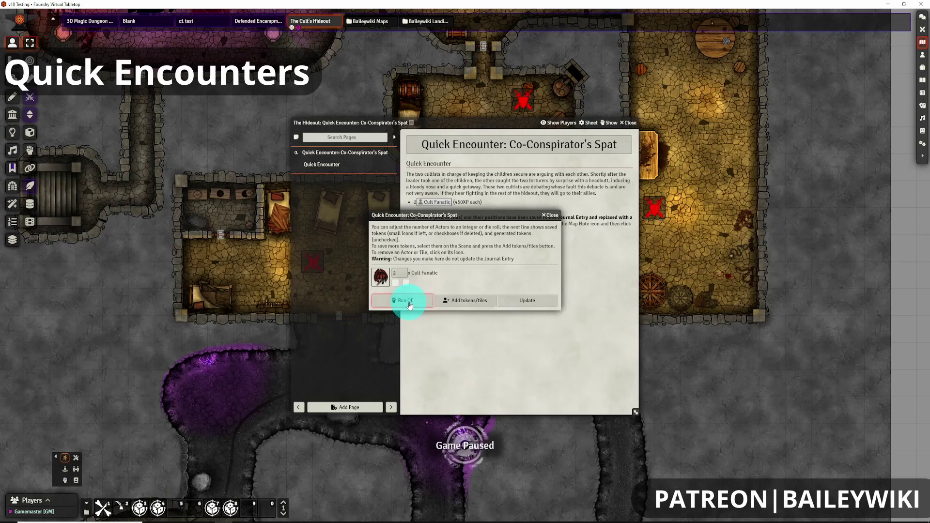
click(406, 301)
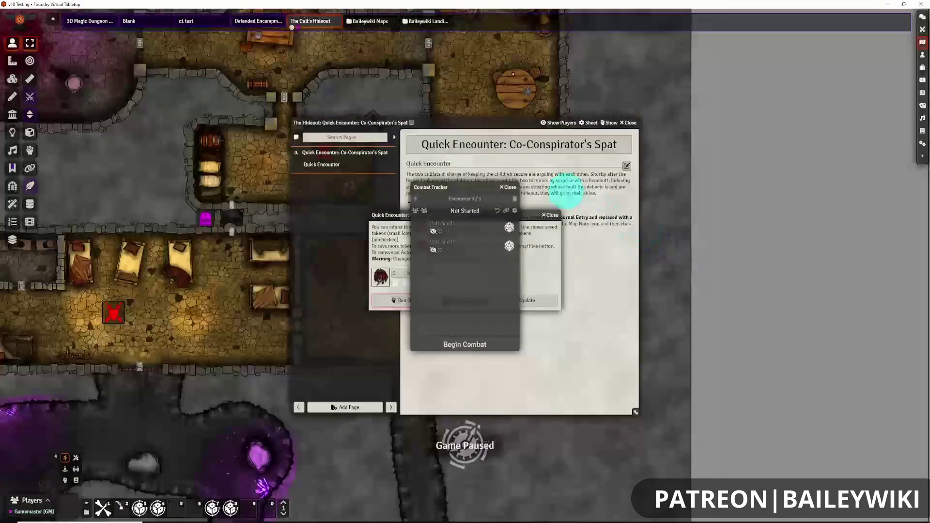
click(513, 187)
click(550, 215)
Close the encounter journal, delete the two faint tokens by the red X, and select a goblin.
drag(731, 138, 699, 138)
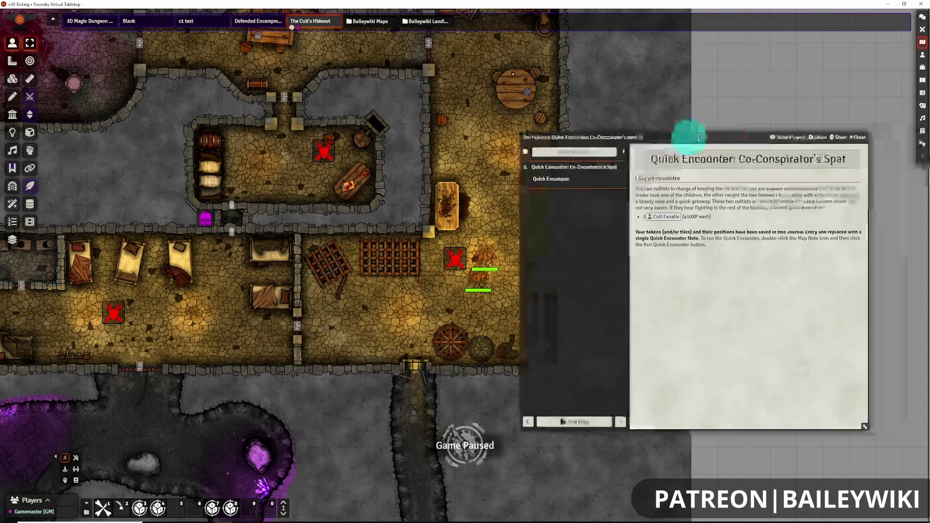
click(858, 138)
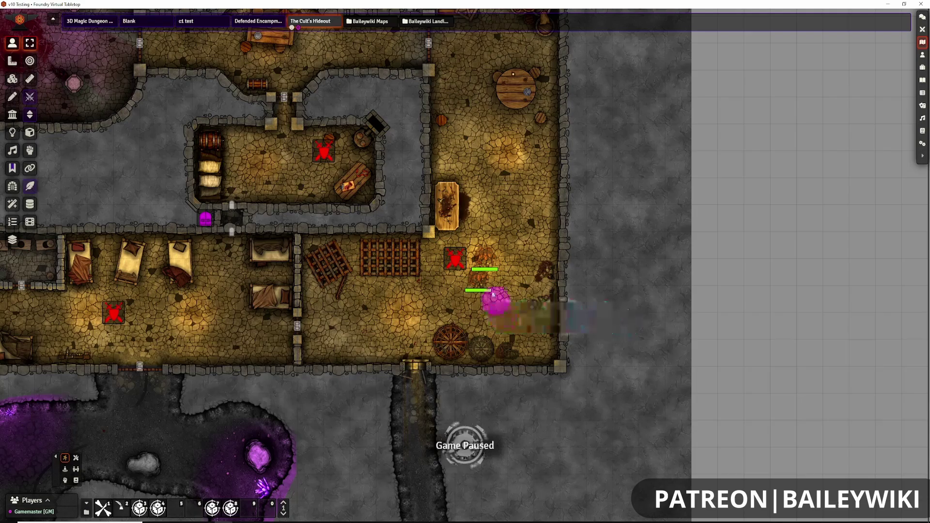
key(Delete)
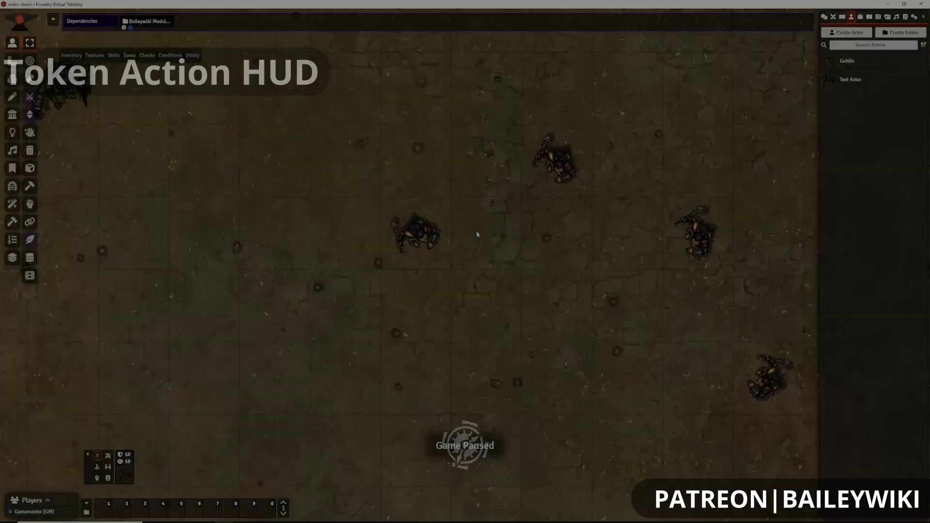
click(431, 234)
Move the Token Action HUD to mid-map and roll a Strength check for the goblin.
mouse_move(71, 56)
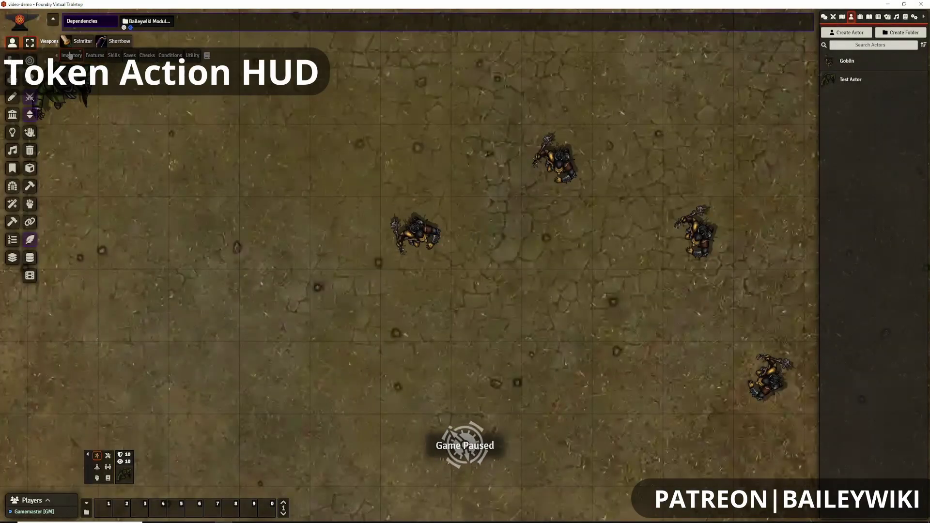
drag(147, 55, 298, 312)
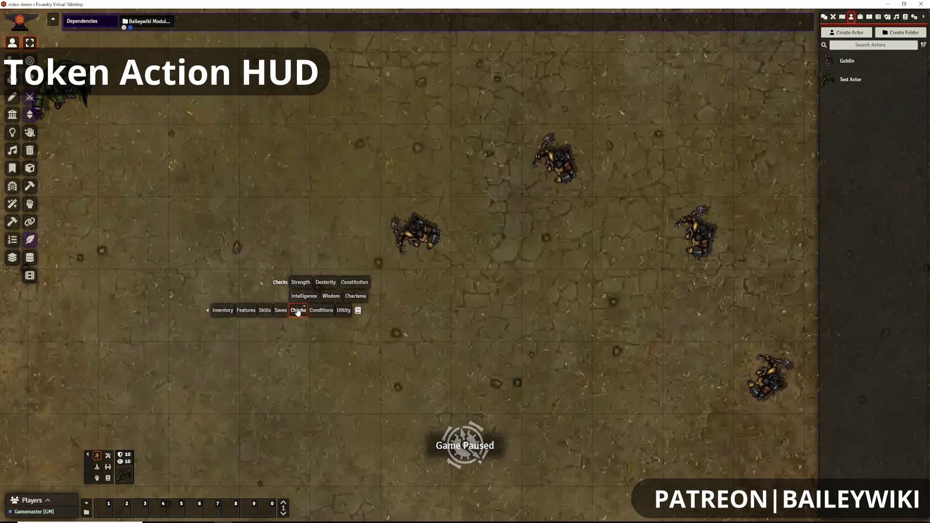
click(300, 282)
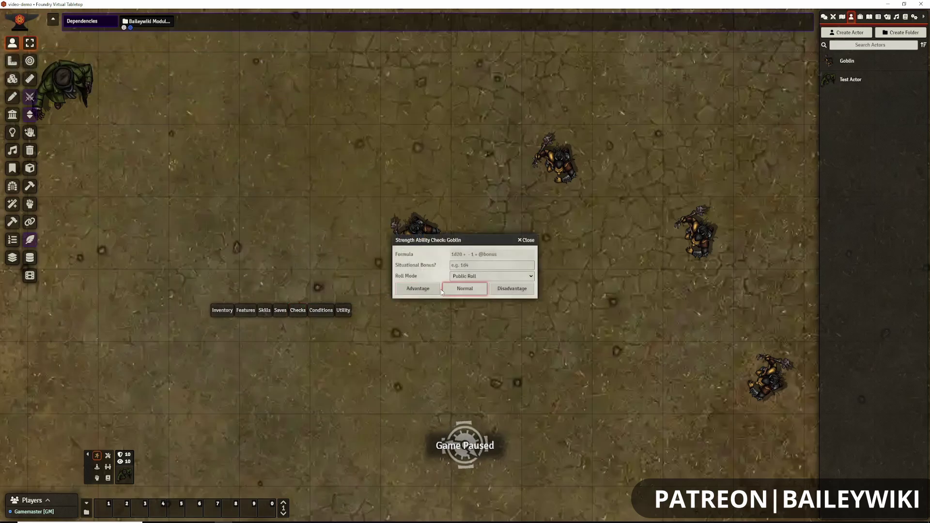
click(521, 241)
click(437, 249)
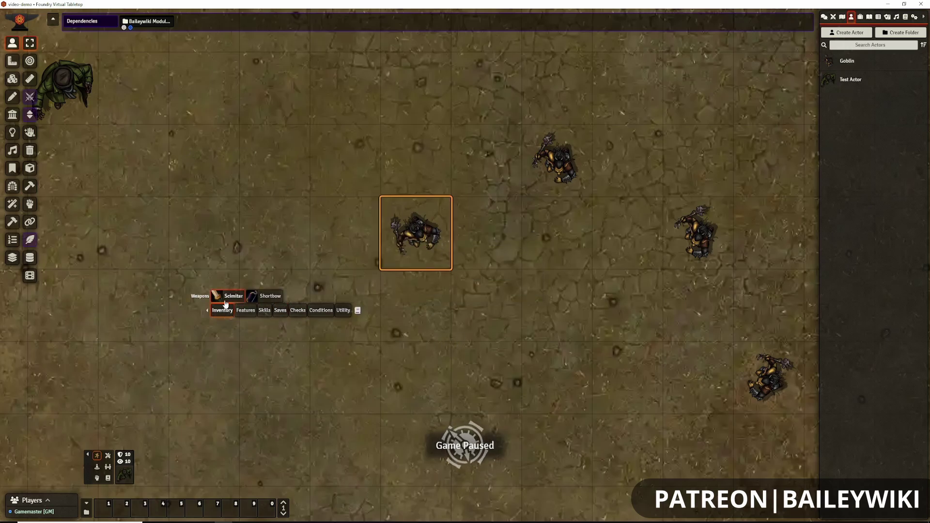
Post the goblin's Scimitar attack to chat and review the Features on its sheet.
click(225, 303)
click(825, 18)
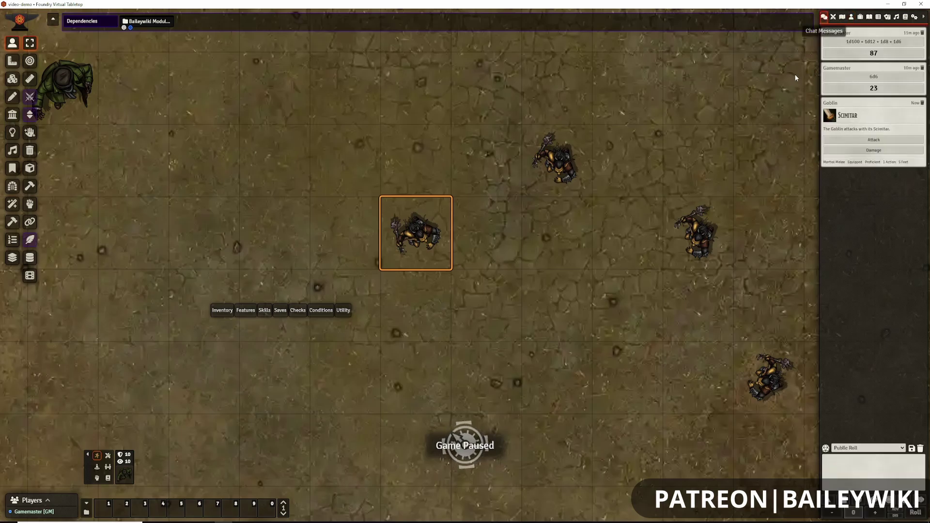
double_click(403, 239)
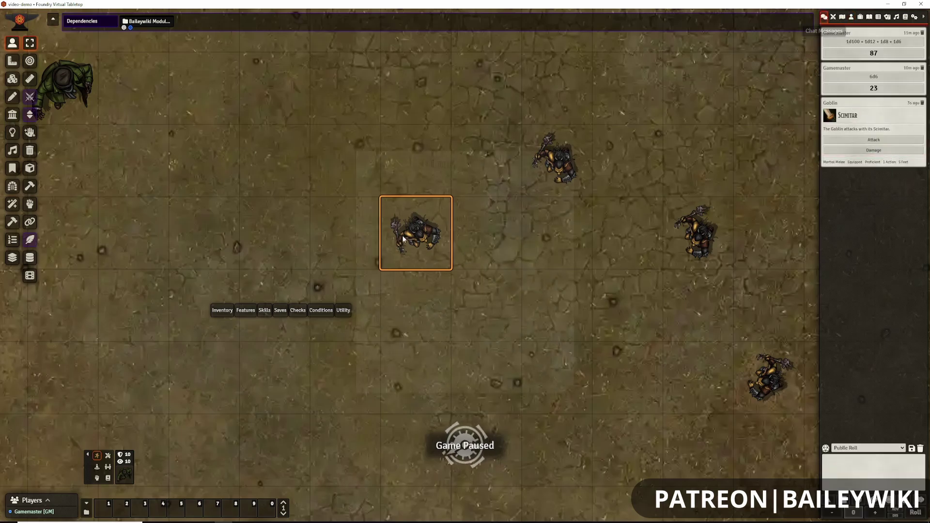
click(423, 221)
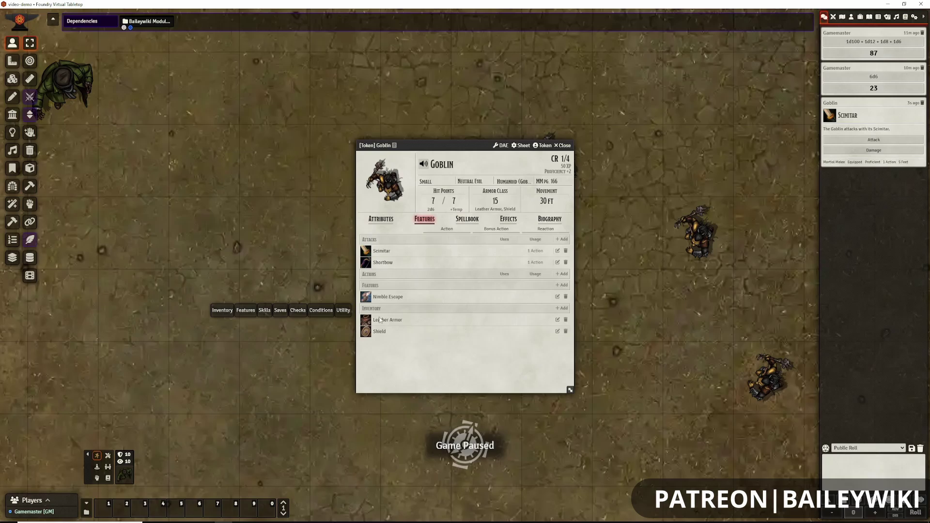
click(564, 146)
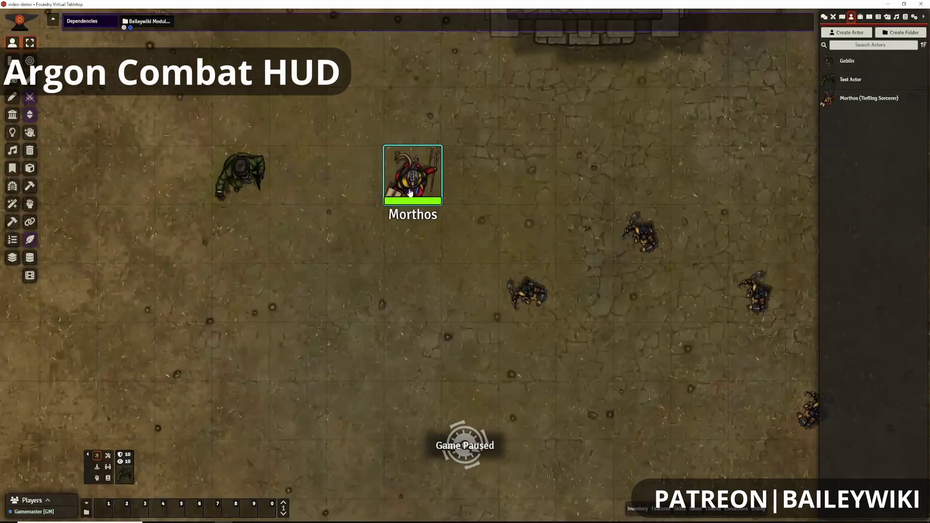
Select Morthos, enable the Argon Combat HUD, and show his Cast Spell list.
click(409, 193)
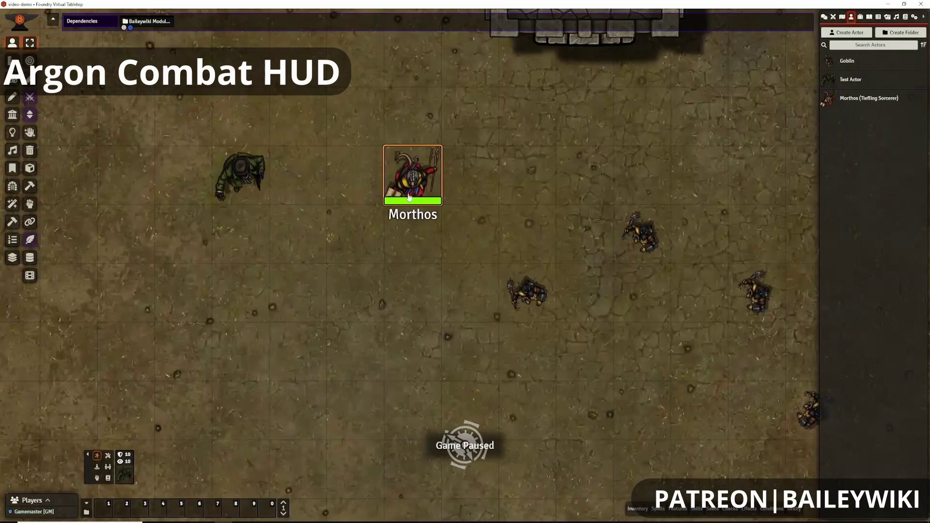
click(29, 97)
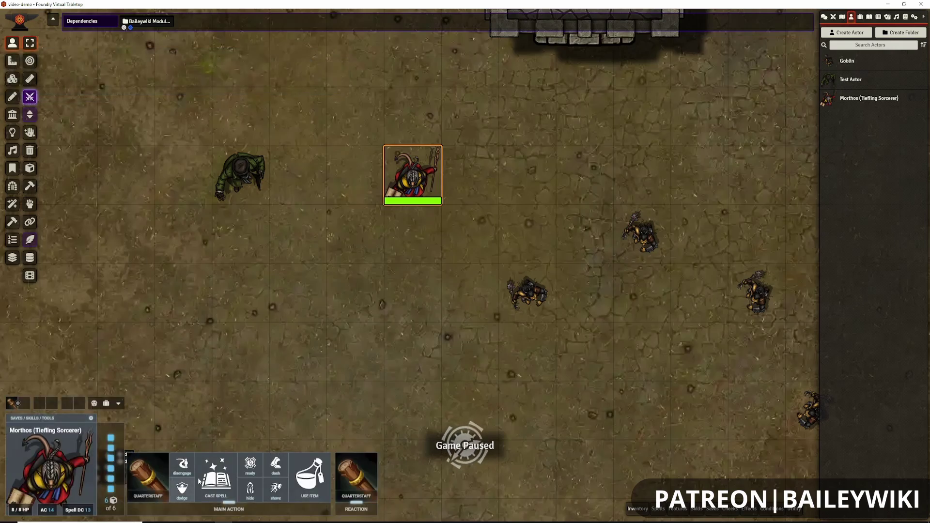
click(217, 478)
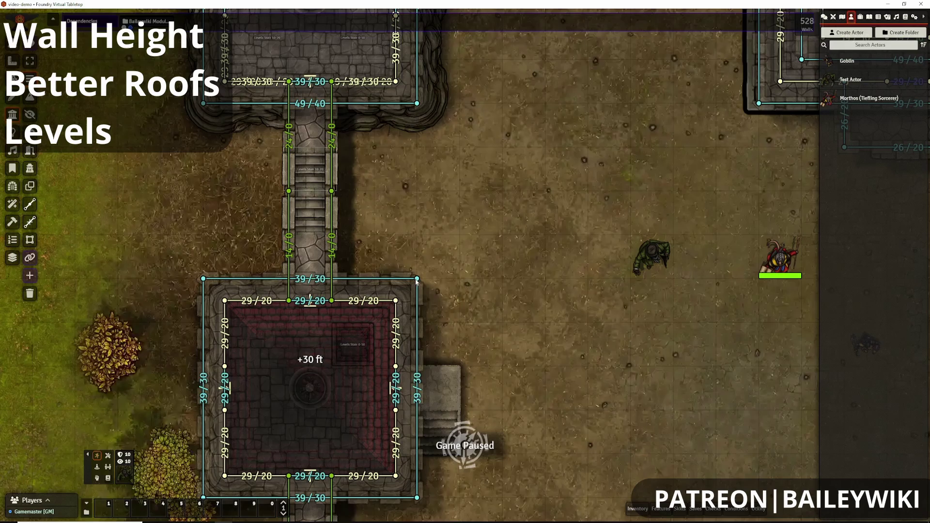
Inspect the 39/30 wall's height settings and the tower roof tile's Overhead settings.
double_click(417, 282)
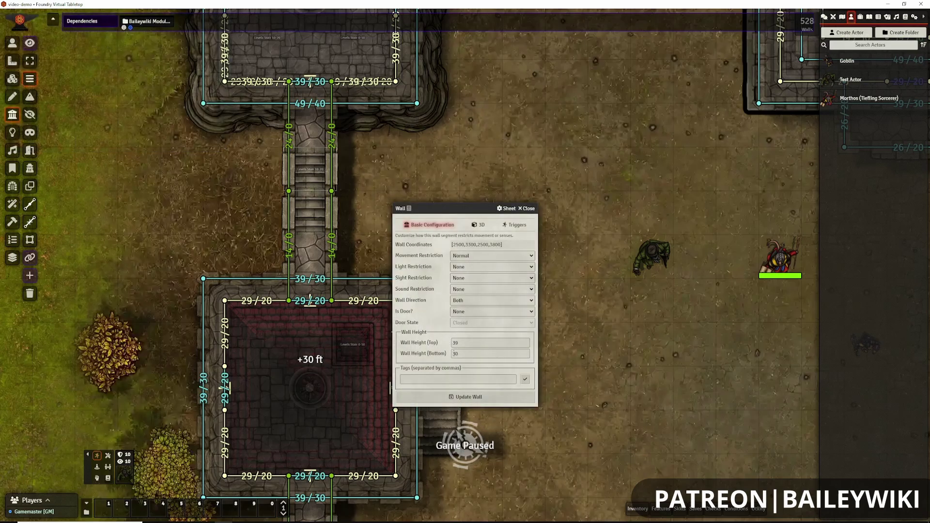
click(529, 209)
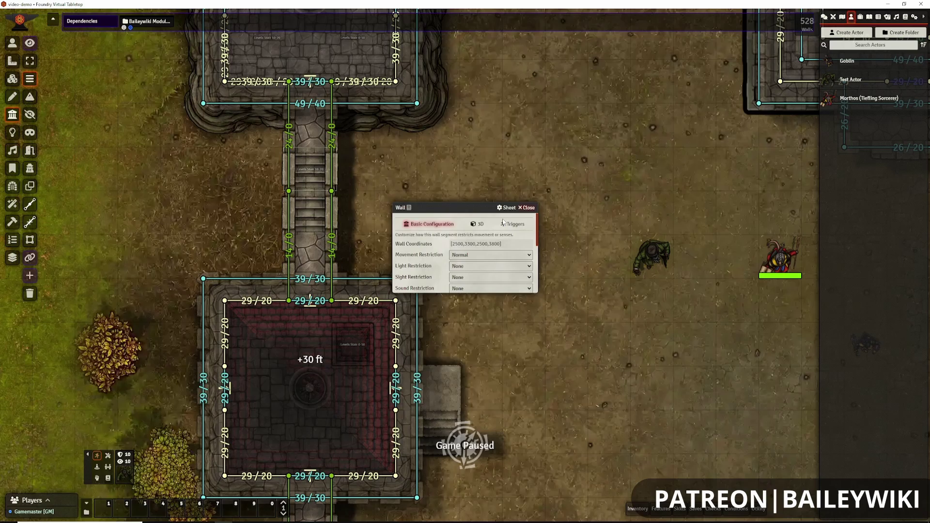
click(12, 79)
double_click(409, 300)
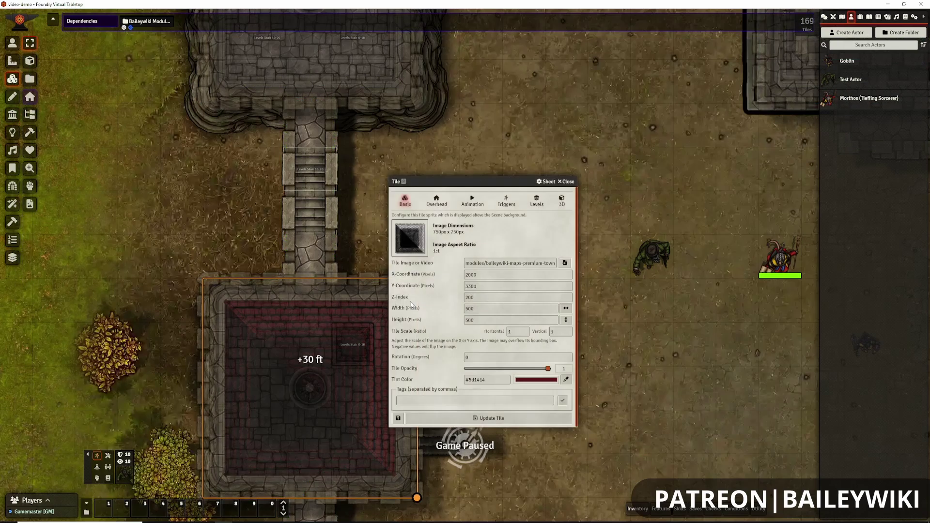
click(439, 204)
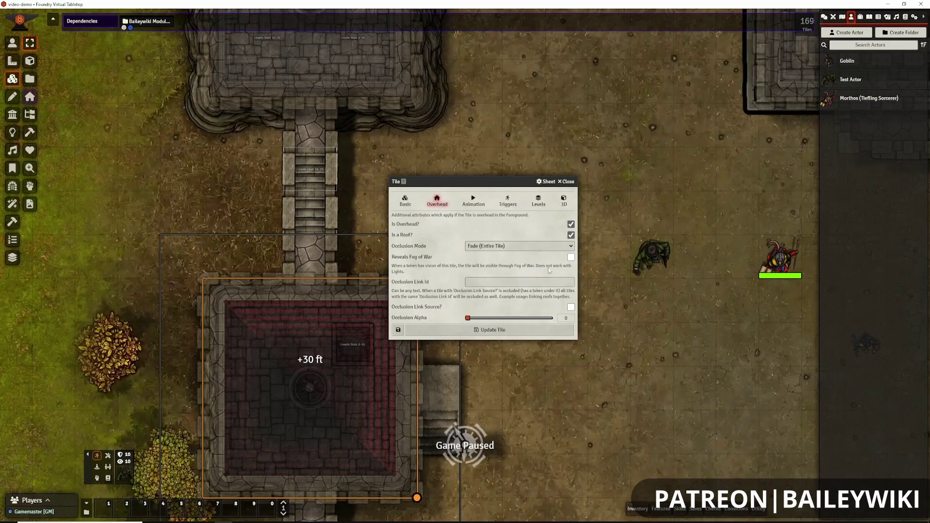
click(567, 183)
Step through each fortress level from the lowest floor up to the top 40–49 level.
scroll(580, 319, down, 4)
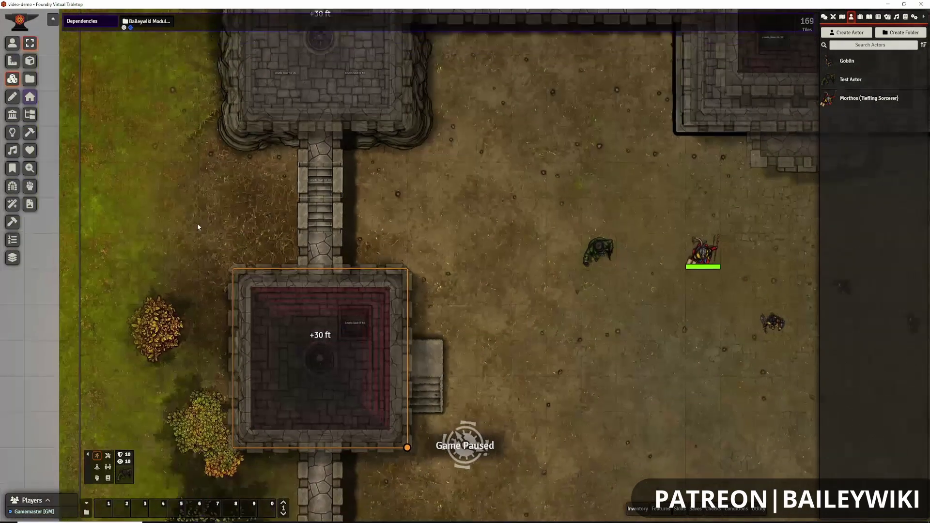
click(12, 258)
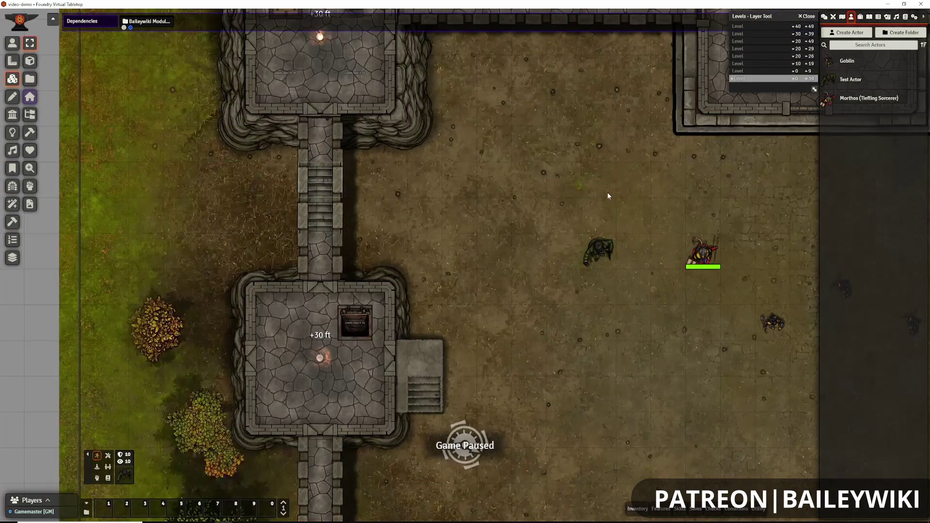
scroll(394, 239, down, 4)
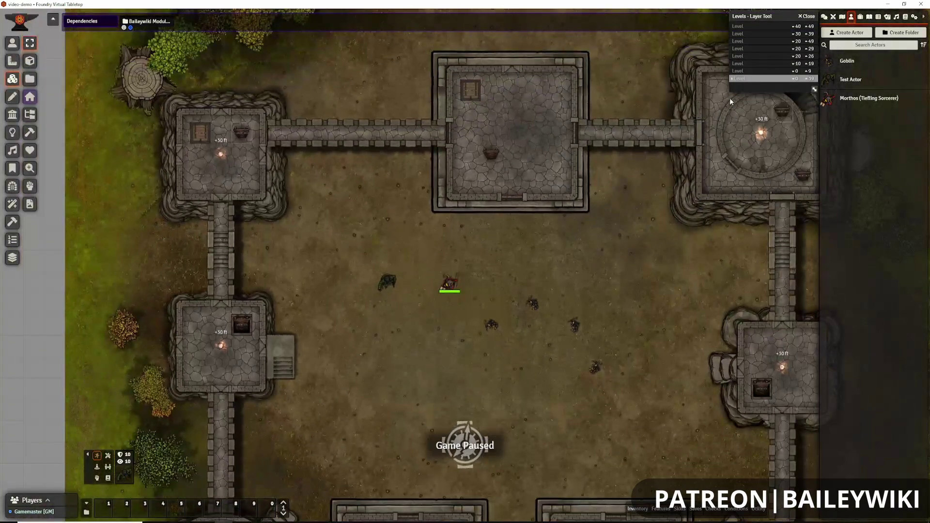
click(749, 71)
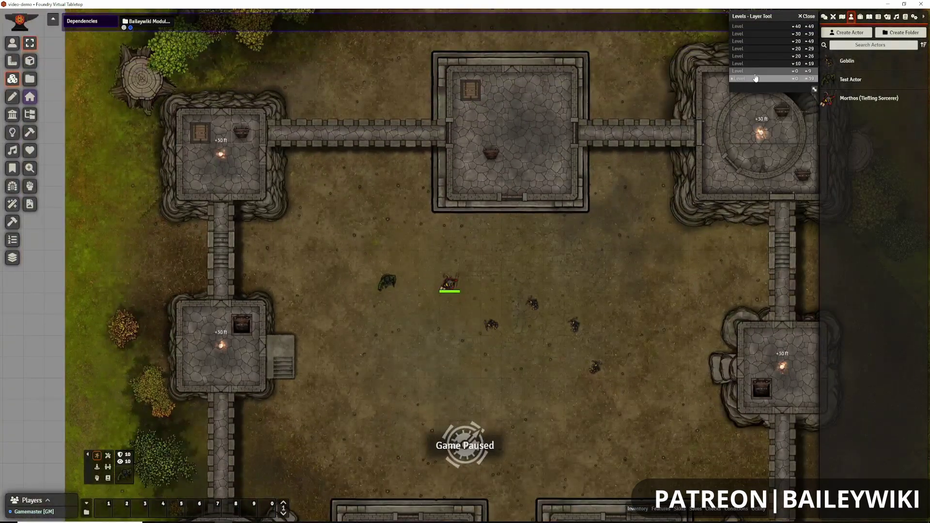
scroll(649, 219, down, 3)
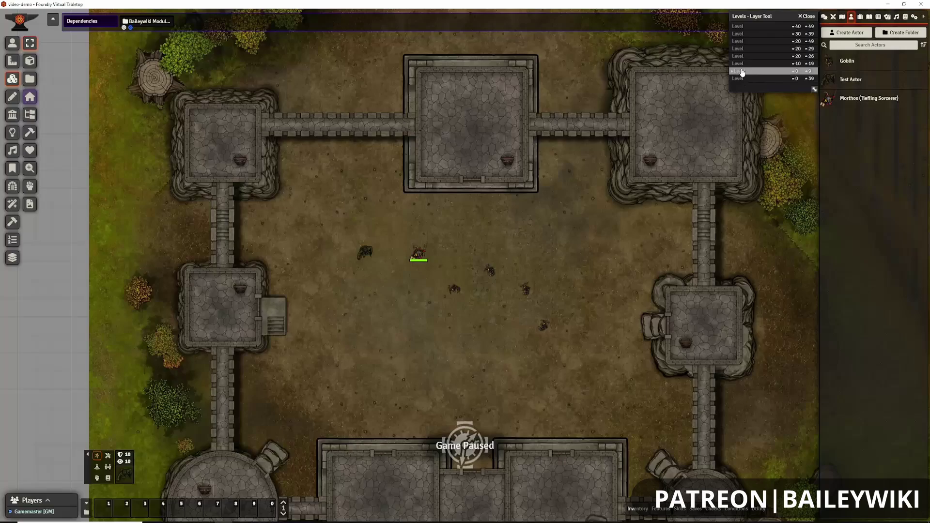
click(748, 63)
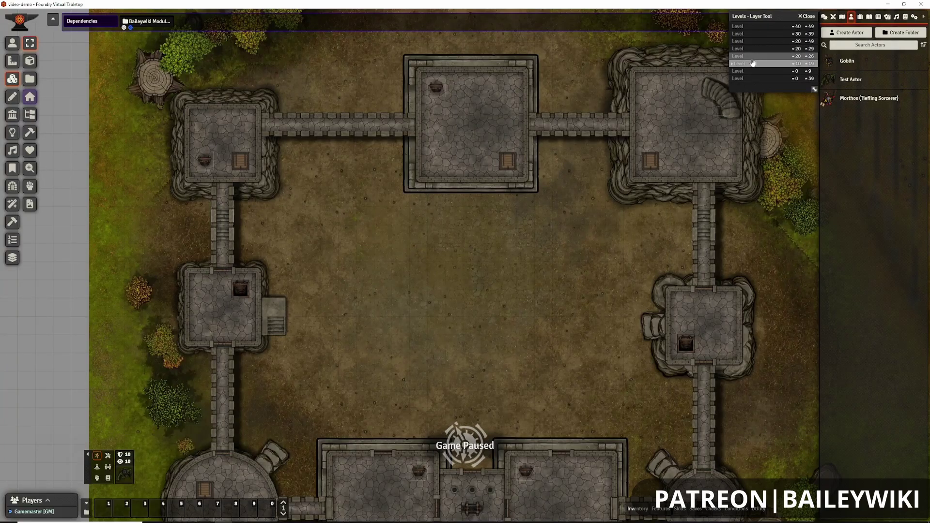
click(756, 48)
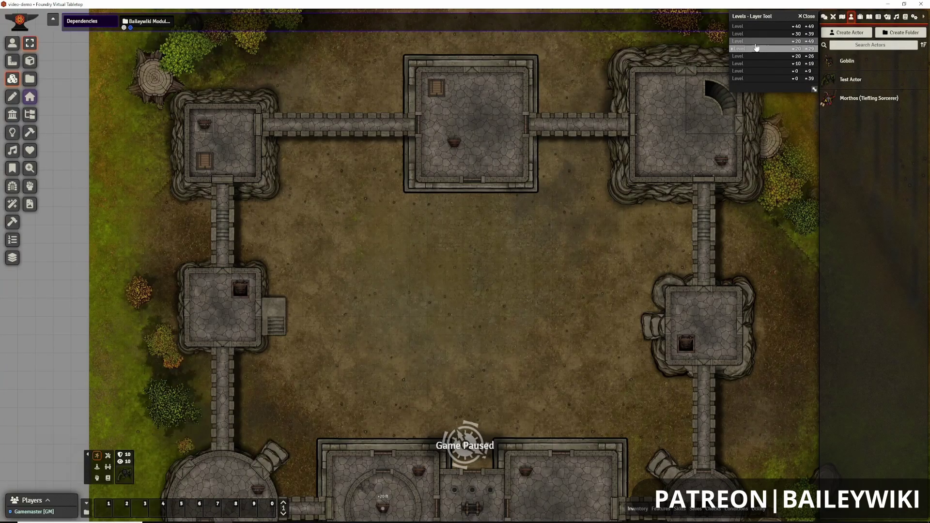
click(758, 41)
click(762, 33)
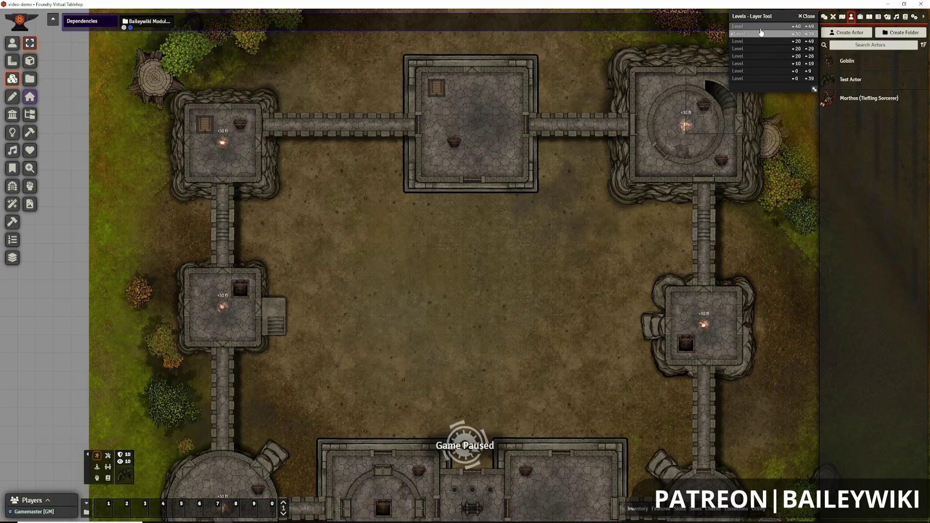
click(761, 29)
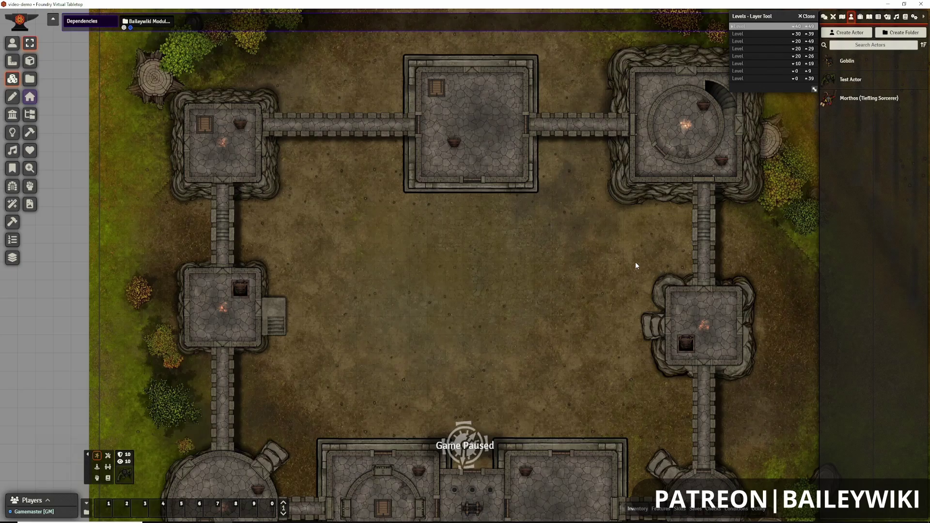
click(806, 16)
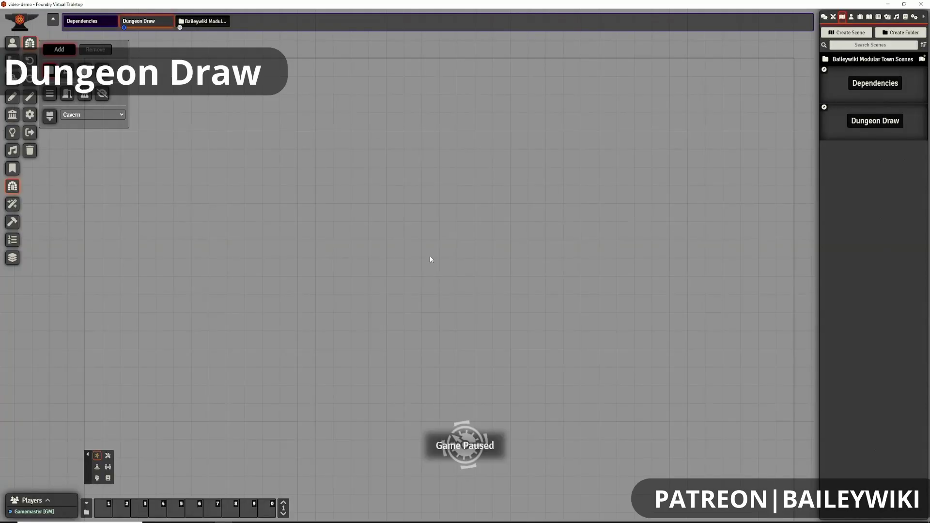
Draw a rectangular room, a corridor, a round cavern and a passage joining them.
drag(235, 126, 350, 232)
drag(334, 160, 550, 186)
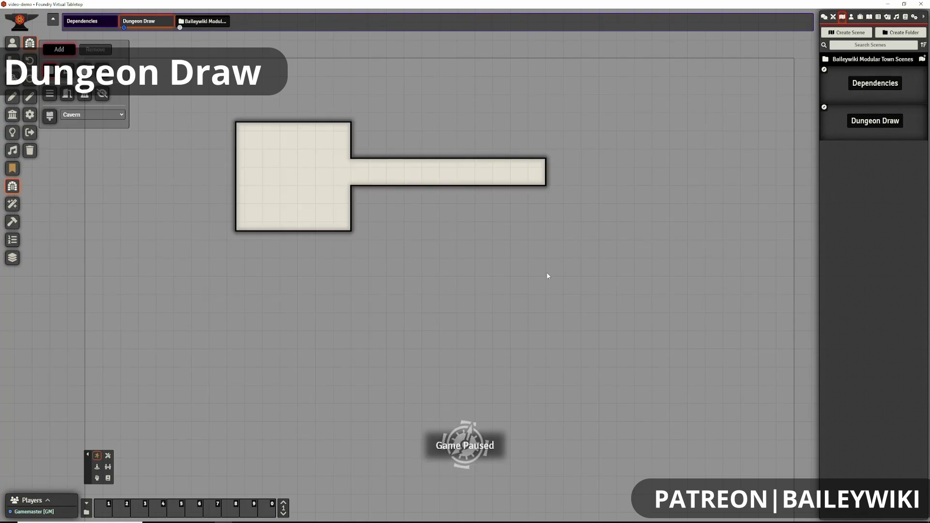
drag(421, 269, 607, 436)
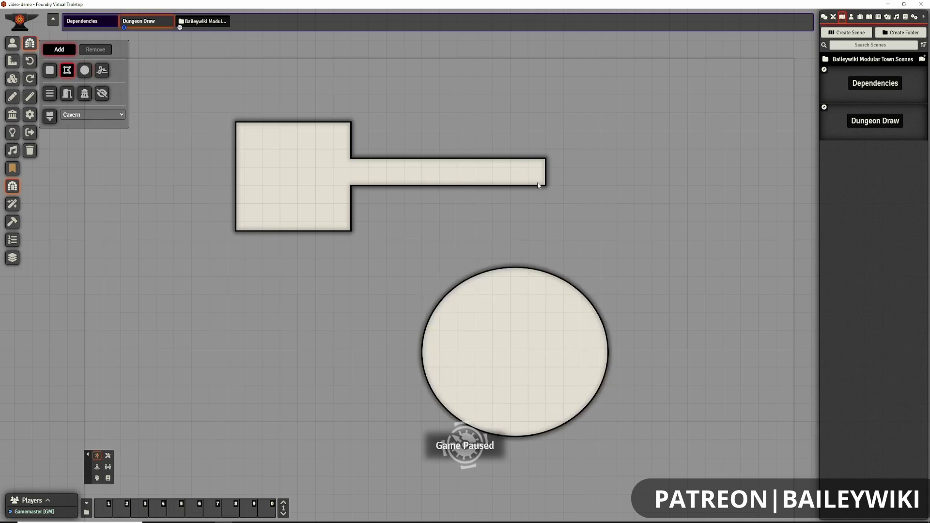
click(513, 293)
click(555, 303)
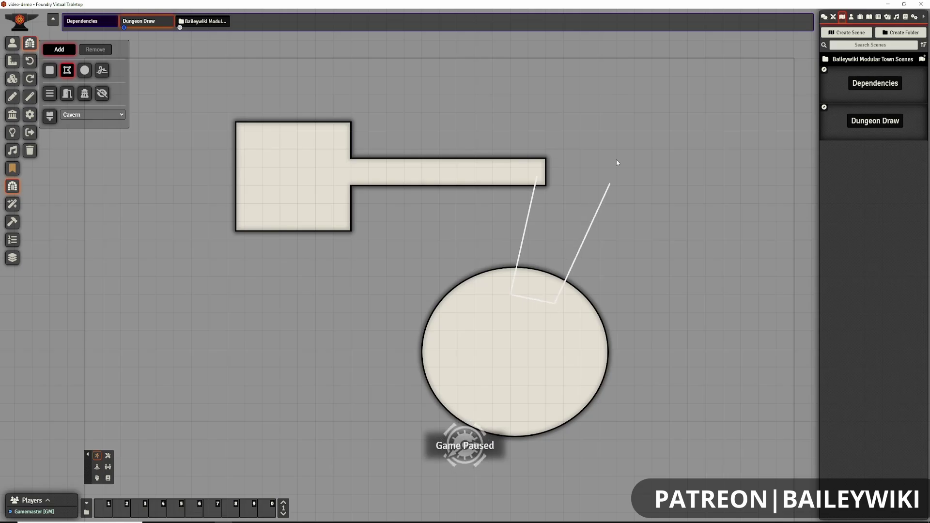
click(539, 158)
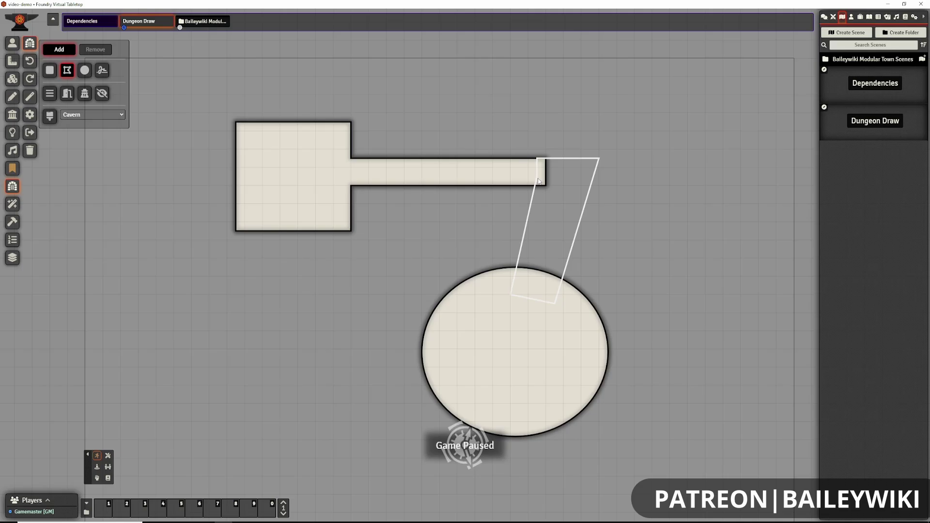
double_click(538, 182)
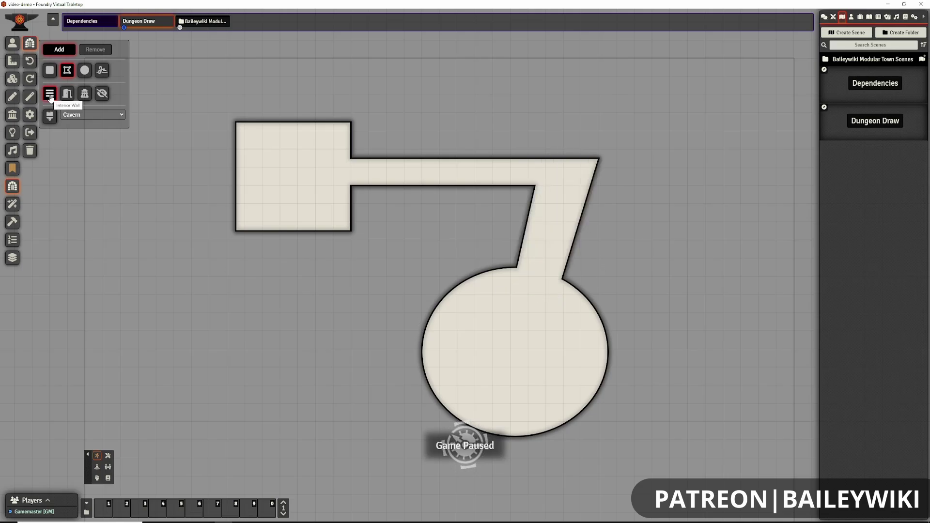
Clear the whole dungeon and replace it with a randomly generated one.
click(30, 151)
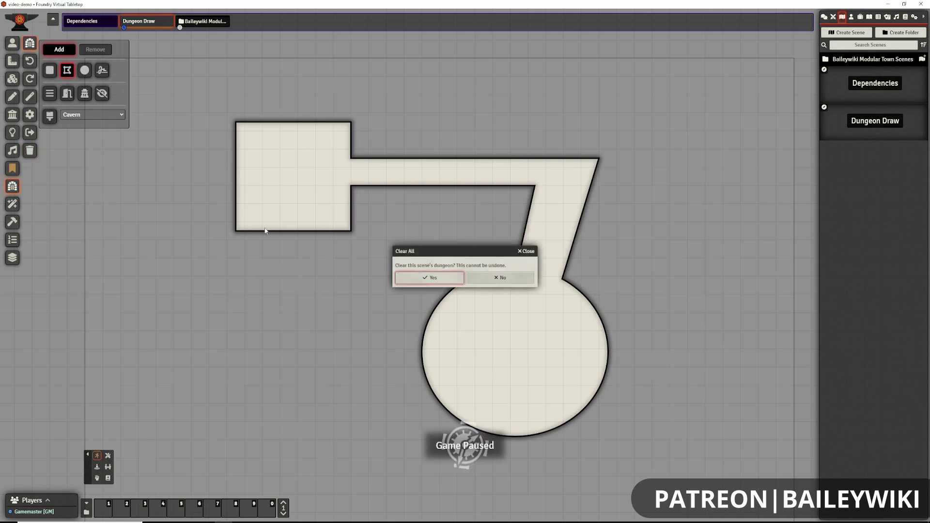
click(443, 284)
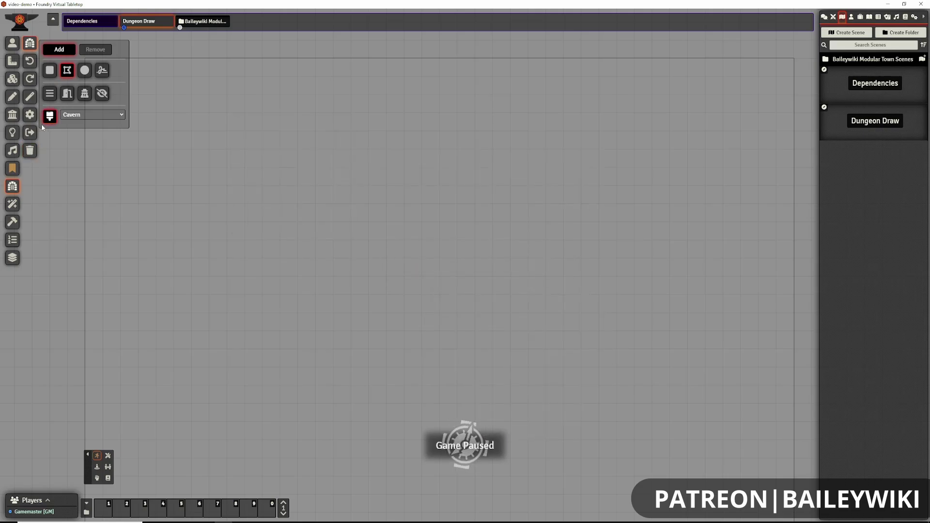
click(49, 92)
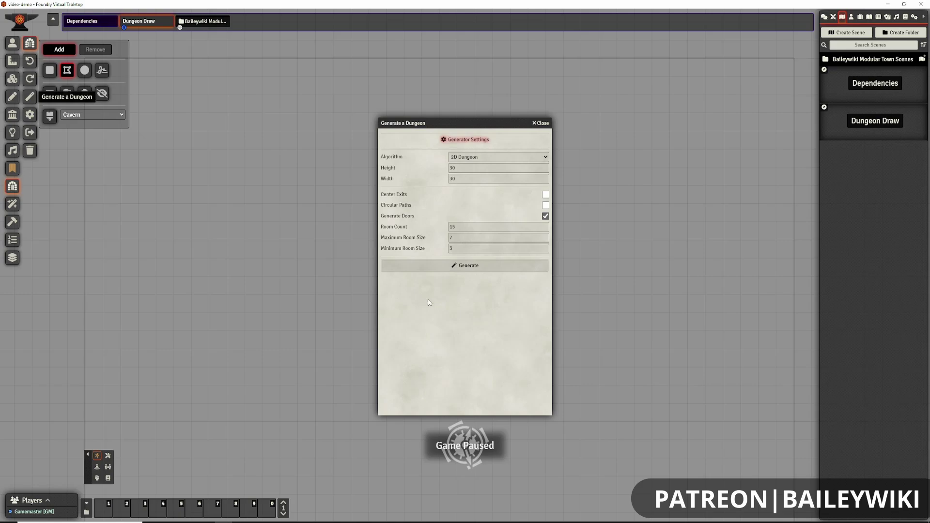
click(518, 265)
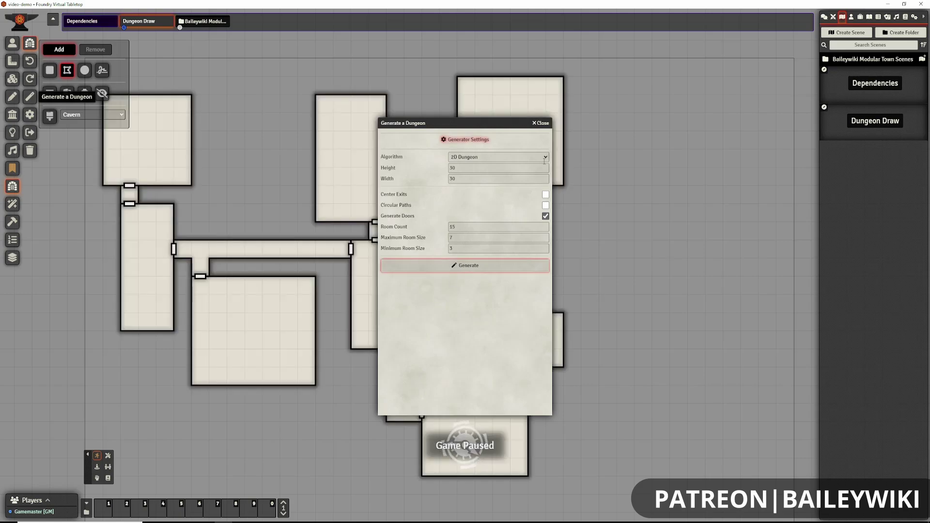
click(542, 123)
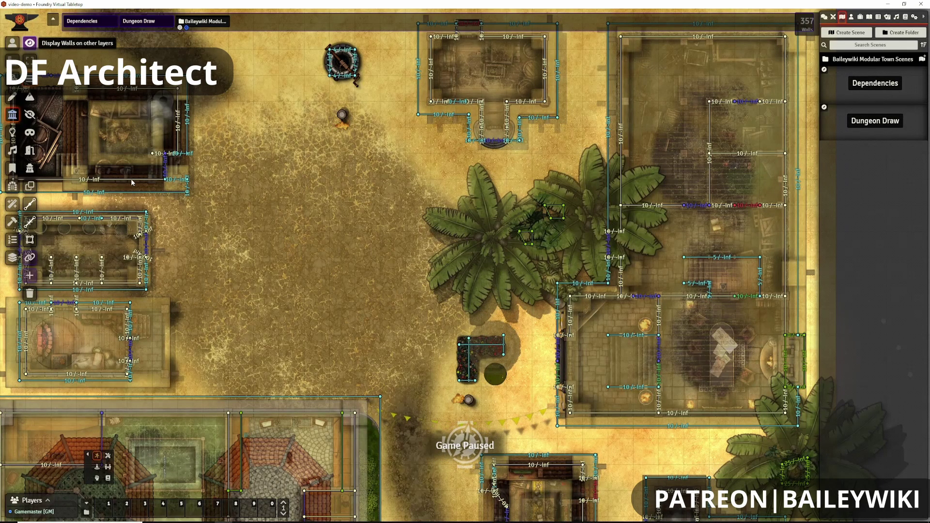
Cycle through the Tiles, Lighting and Walls layers, then paste a purple light beside the palm trees.
key(alt+t)
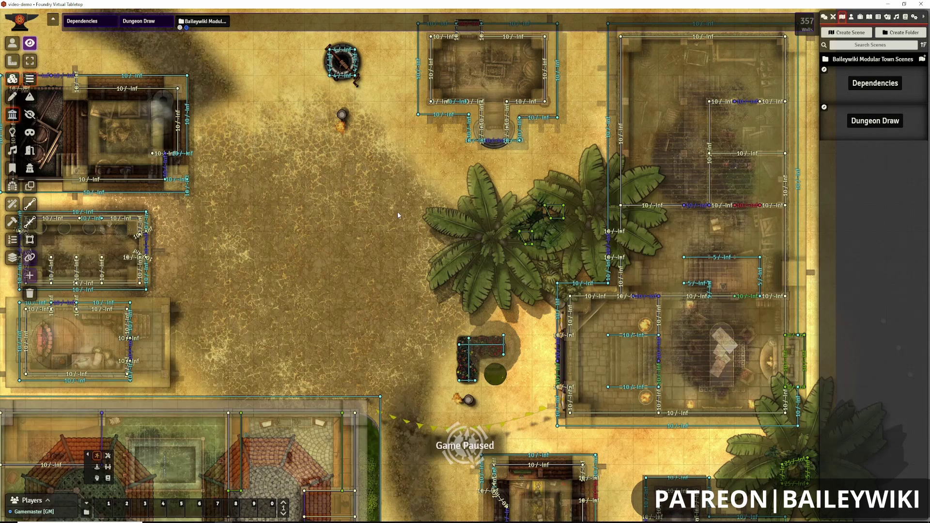
click(12, 132)
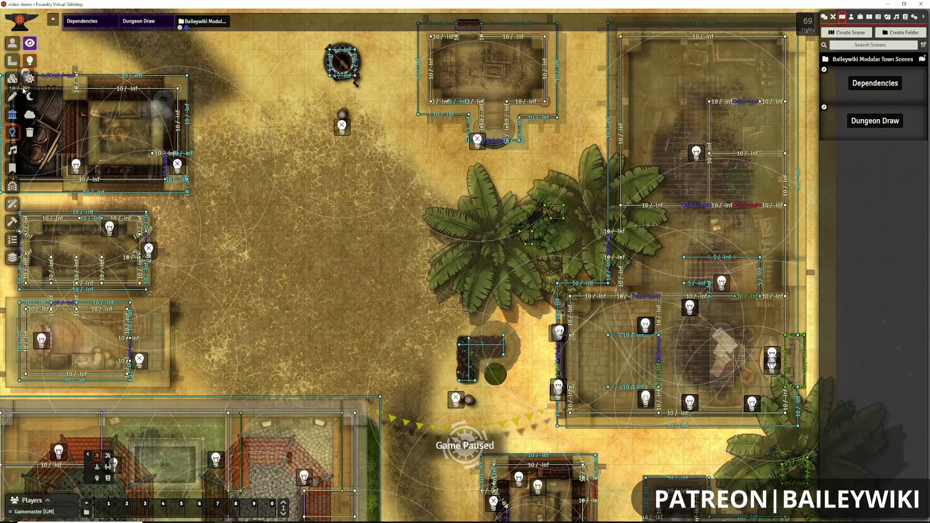
click(12, 113)
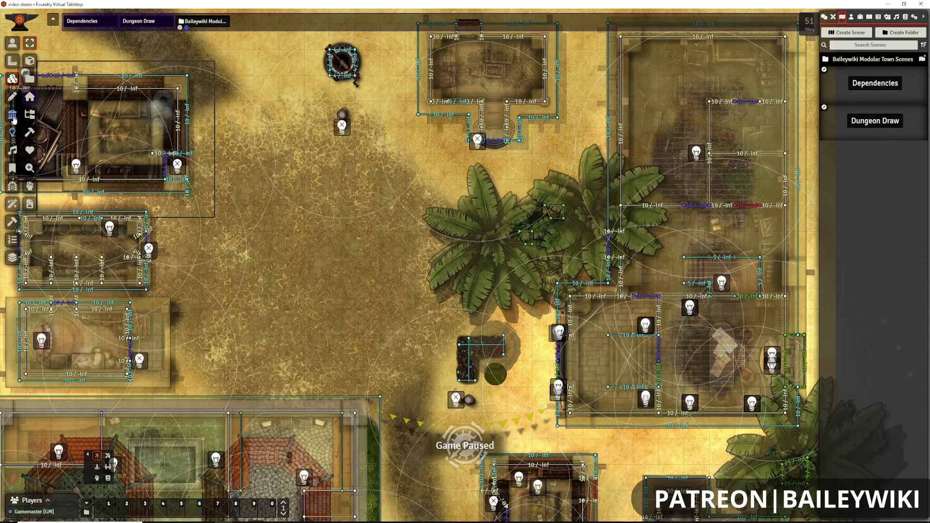
key(alt+w)
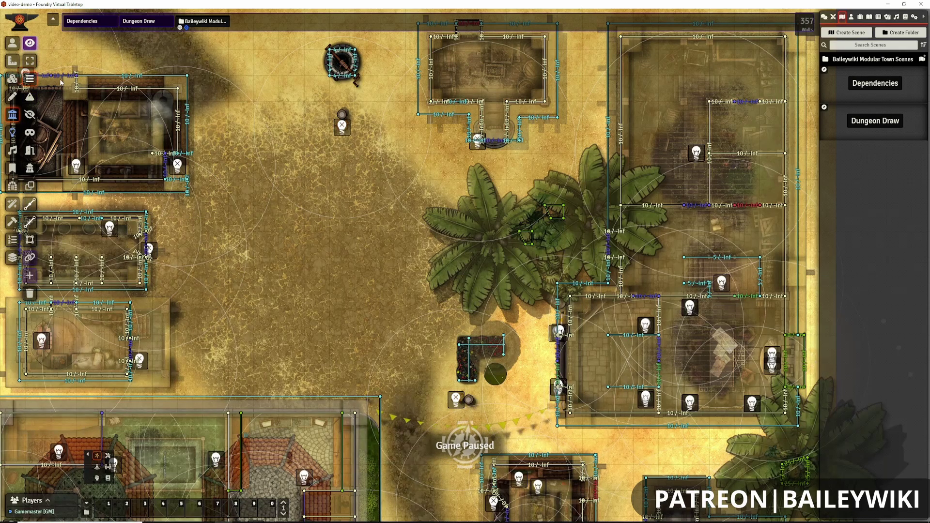
click(13, 132)
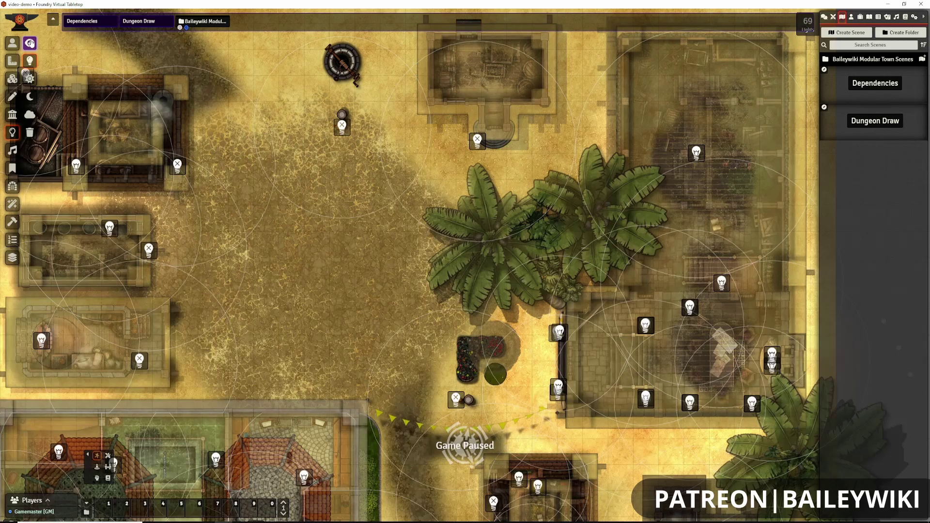
key(ctrl+v)
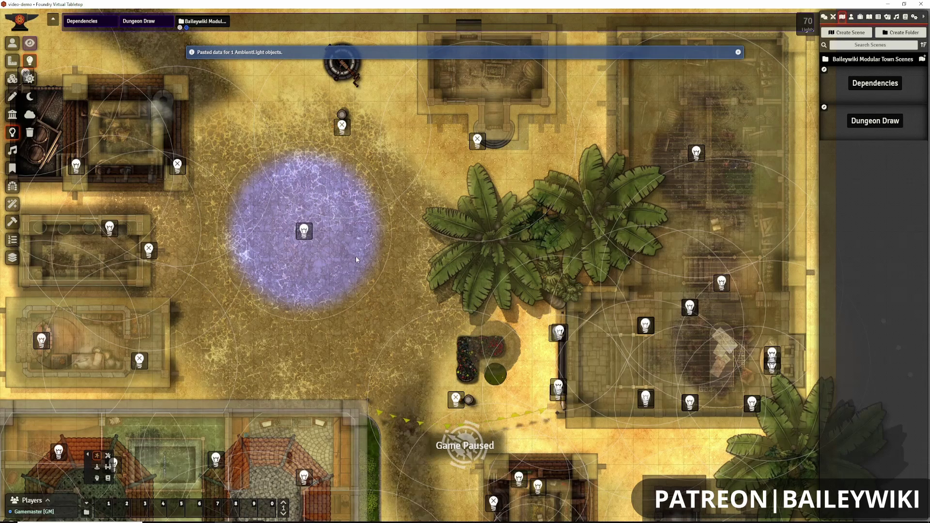
drag(306, 233, 371, 243)
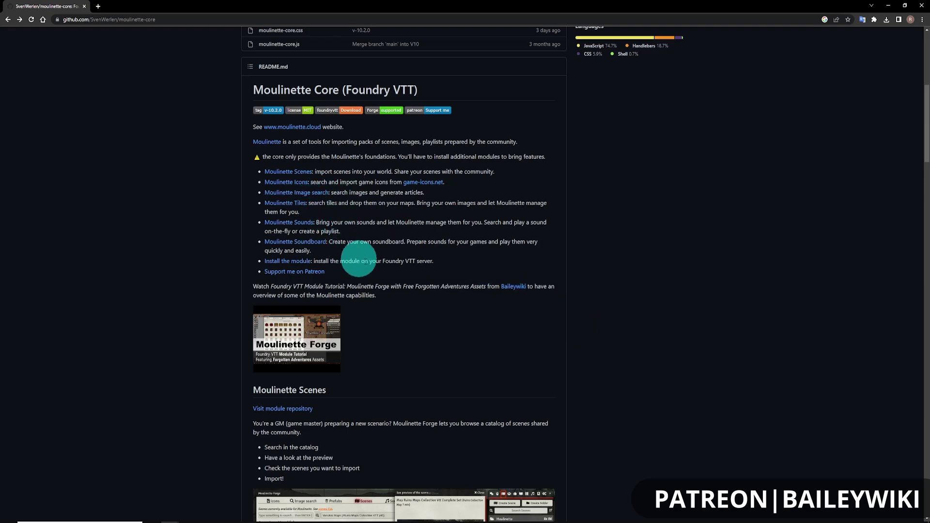
Scroll through the Moulinette Core README from Scenes and Game icons down to Moulinette Sounds.
scroll(411, 271, down, 3)
scroll(574, 333, down, 3)
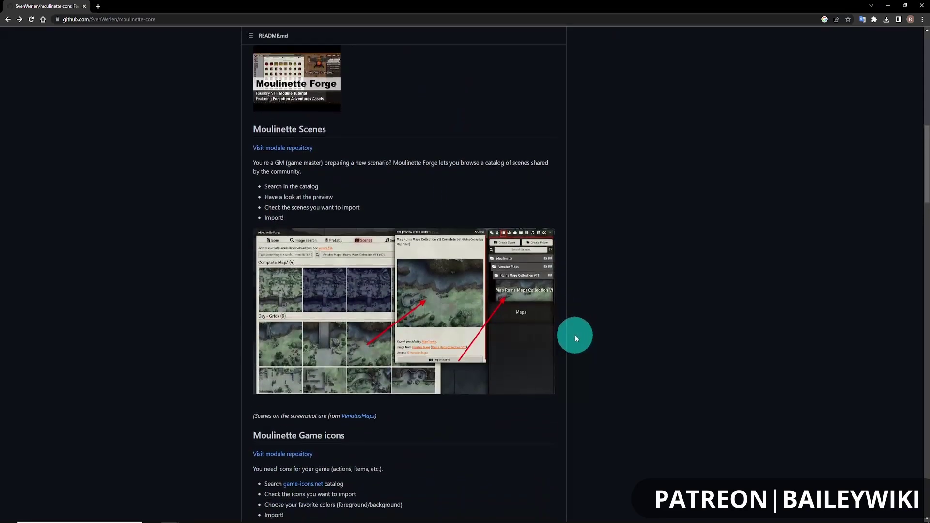
scroll(571, 335, down, 1)
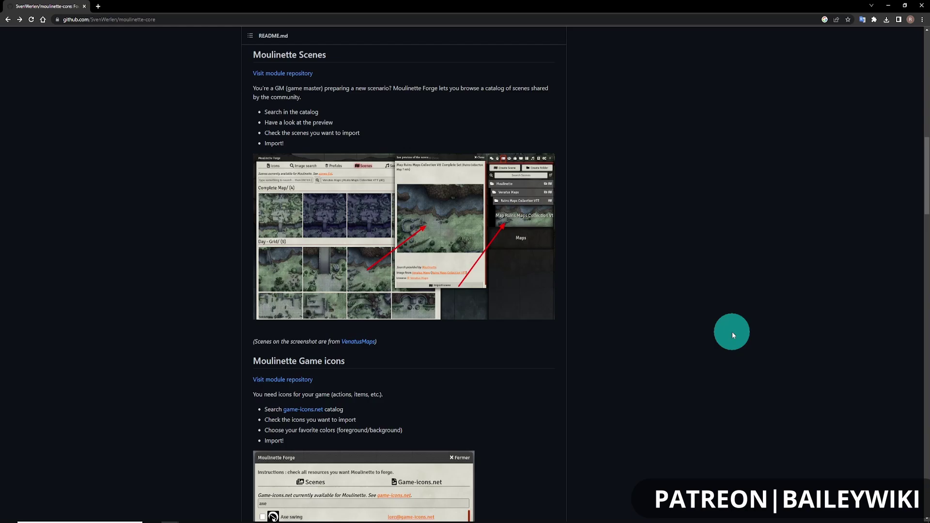
scroll(533, 339, down, 3)
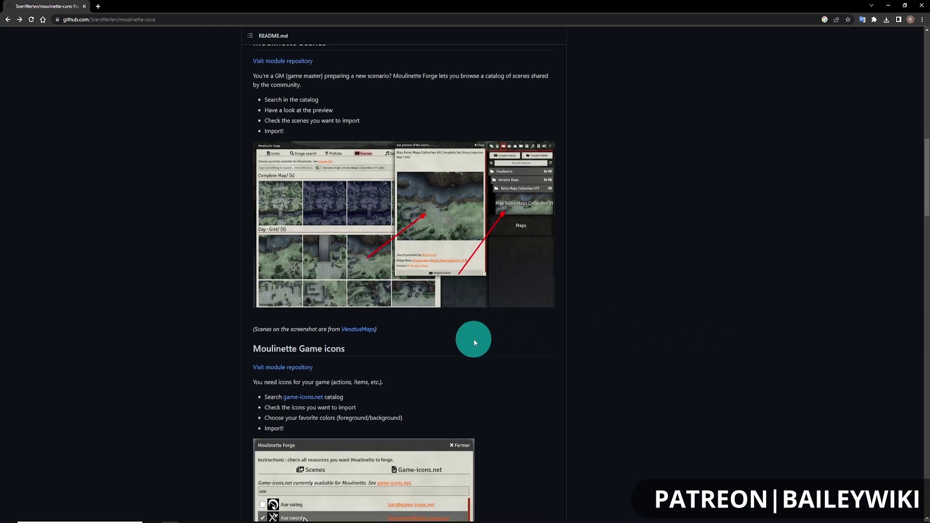
scroll(539, 388, down, 6)
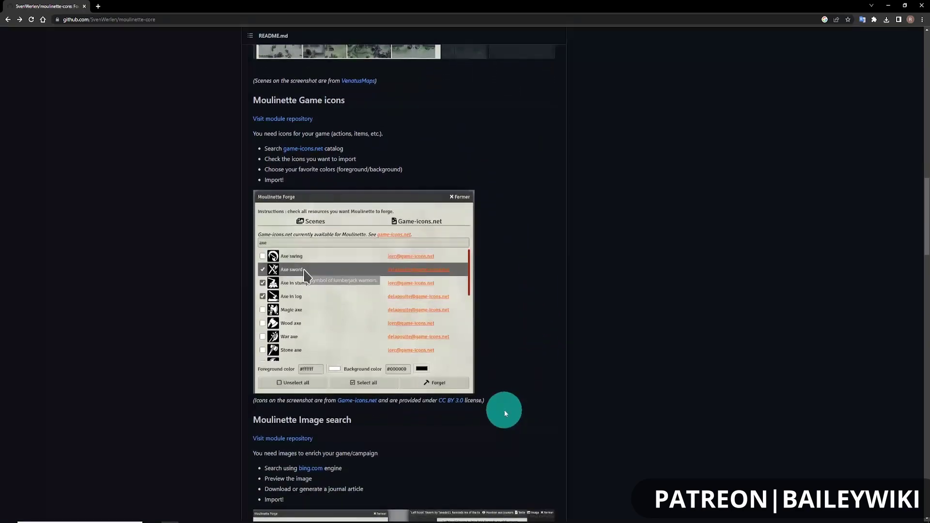
scroll(544, 422, down, 5)
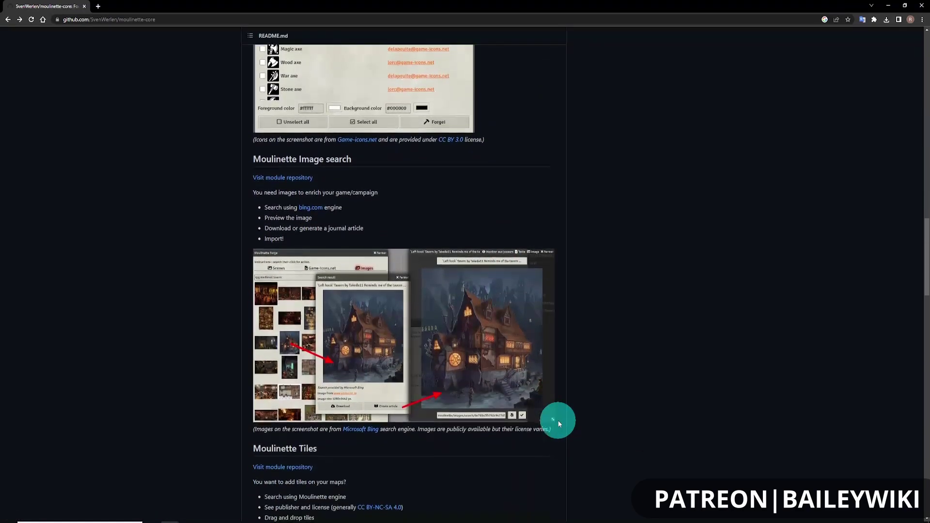
scroll(560, 422, down, 1)
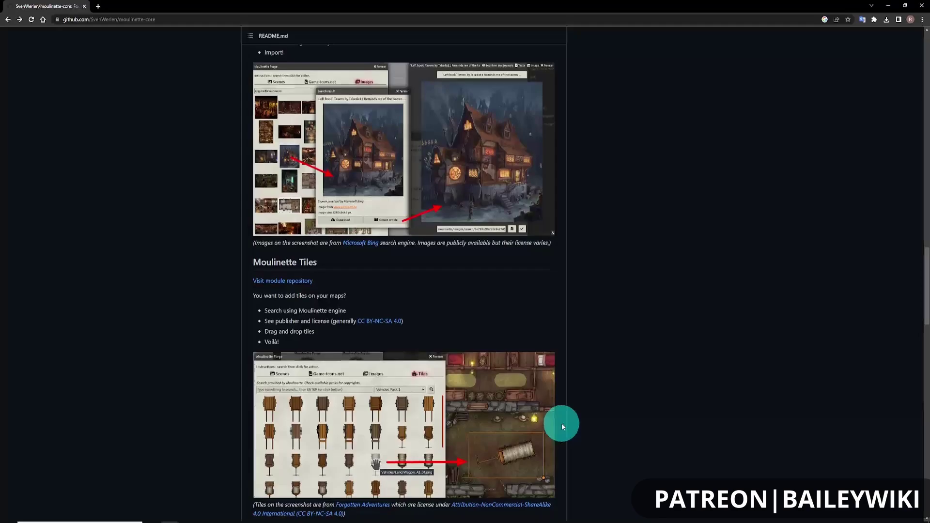
scroll(560, 422, down, 1)
scroll(560, 422, down, 1)
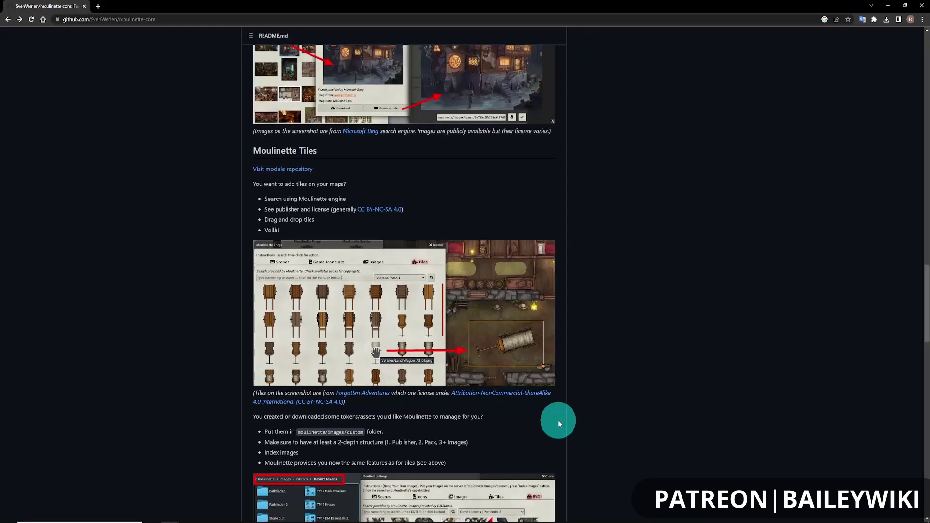
scroll(558, 422, down, 5)
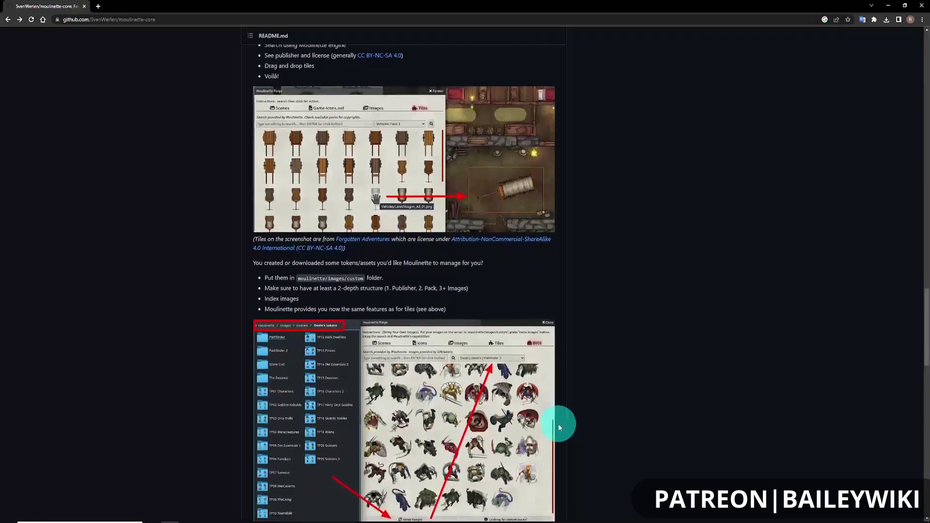
scroll(559, 424, down, 4)
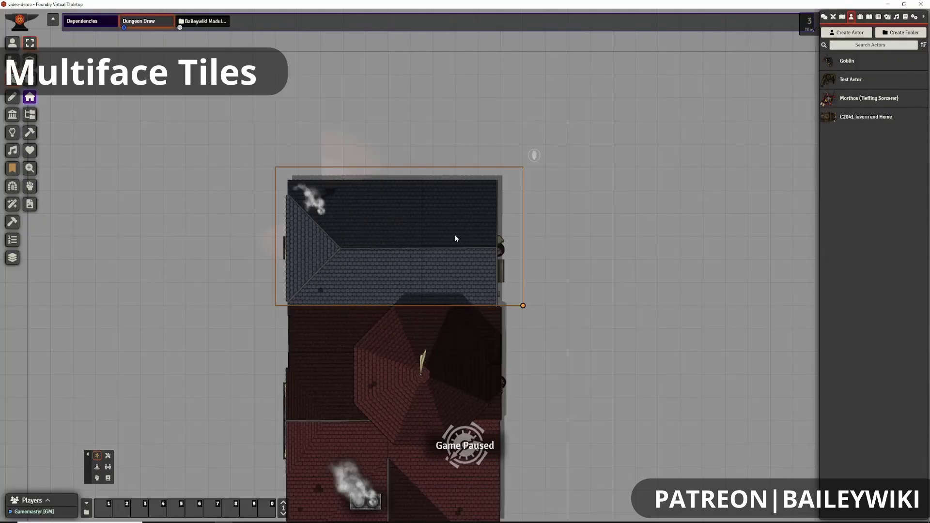
right_click(454, 234)
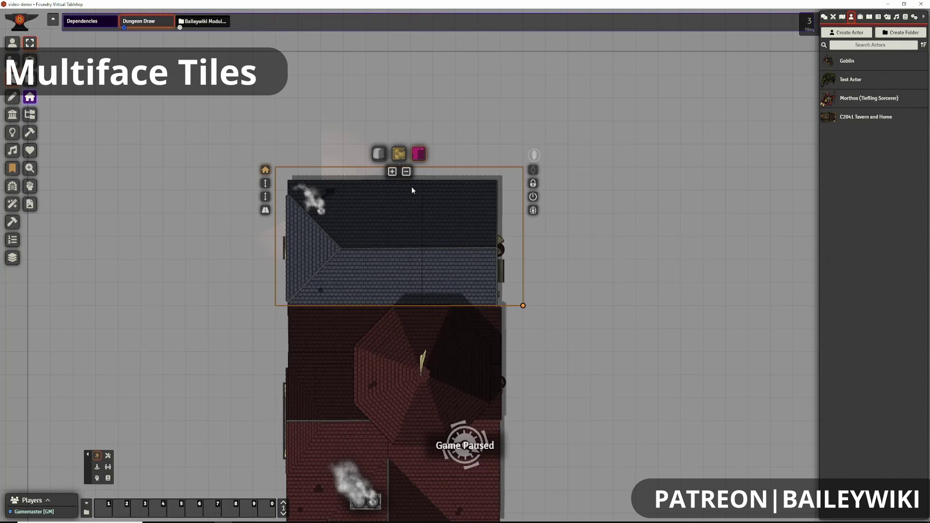
click(399, 154)
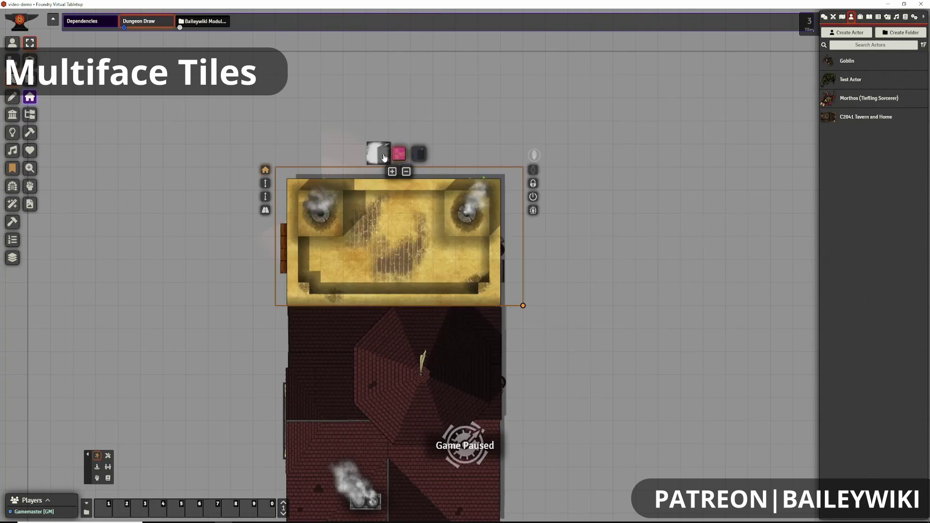
click(378, 154)
click(419, 153)
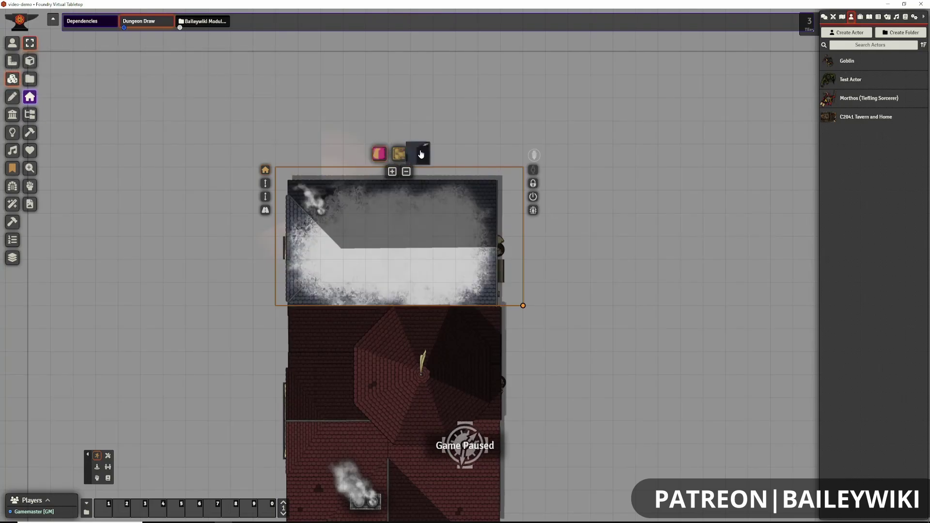
key(Escape)
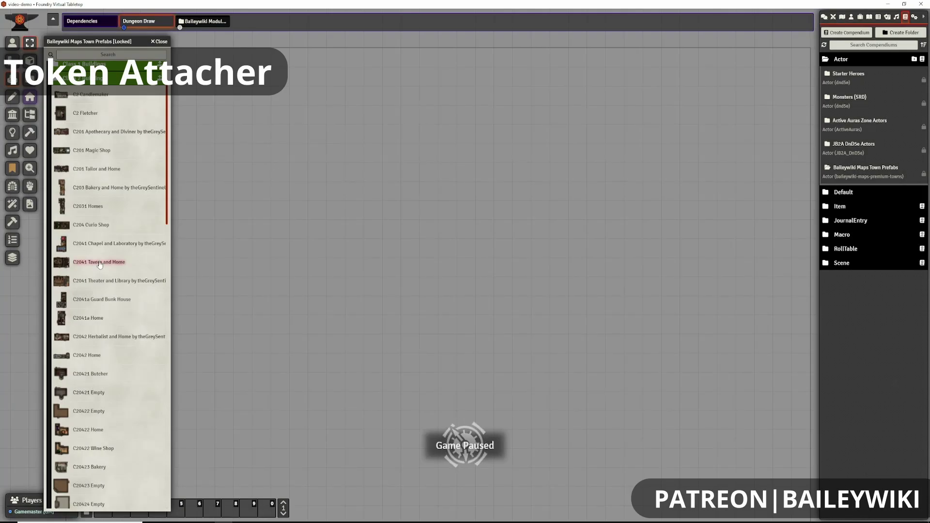
Place the C2041 Tavern and Home prefab on the map and select its Tavern token.
drag(99, 264, 520, 209)
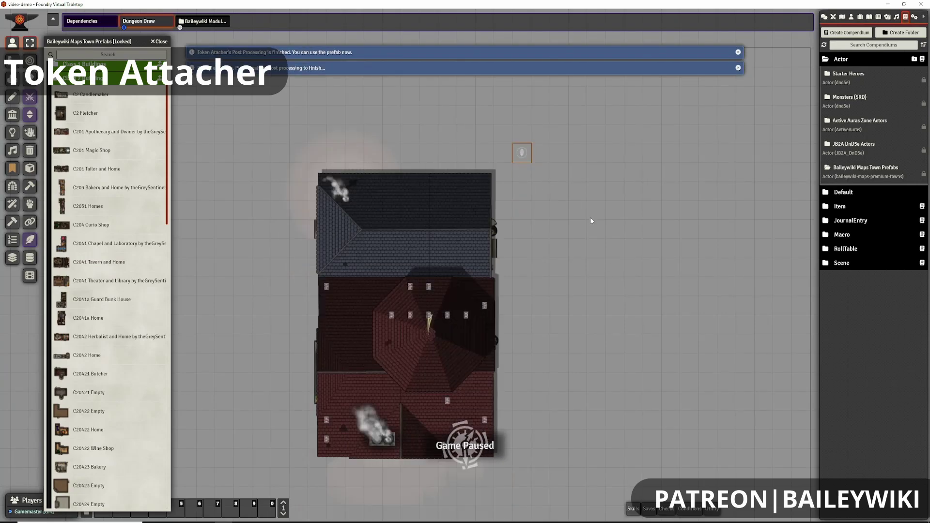
click(524, 156)
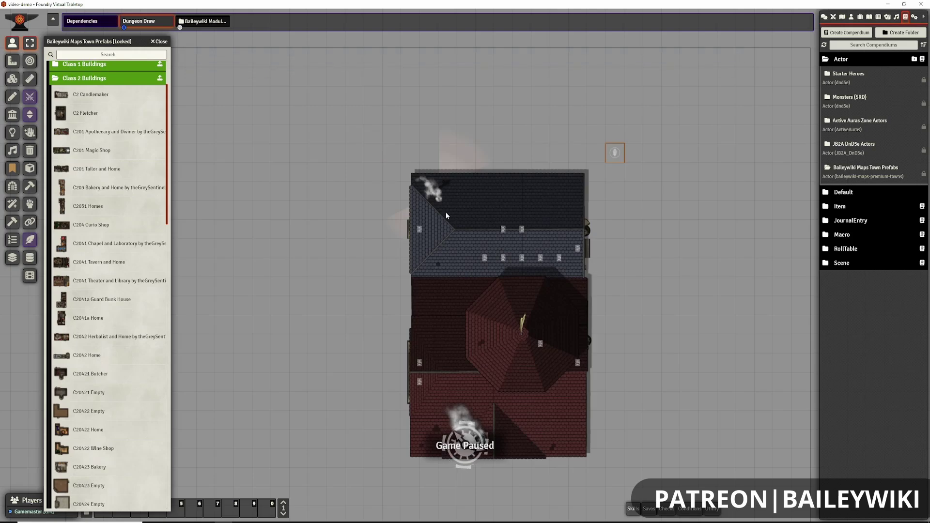
click(162, 42)
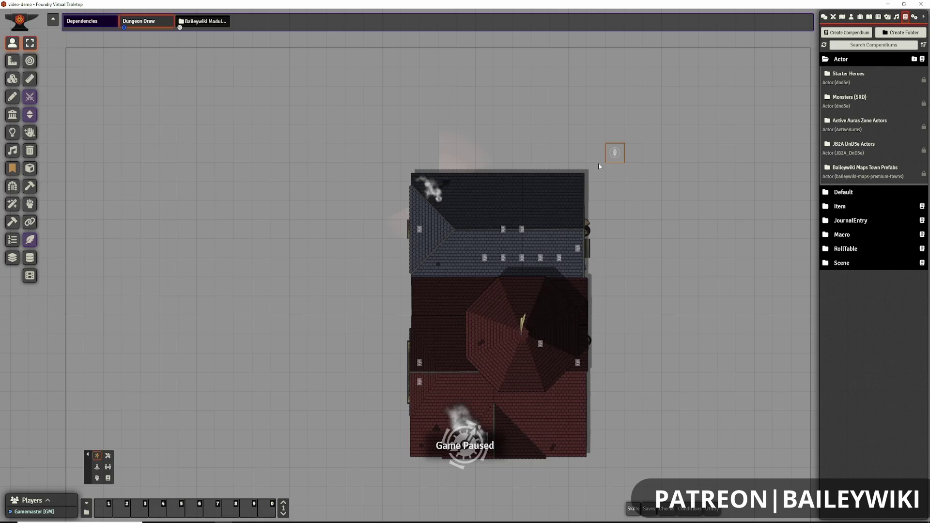
Move the tavern building left with its token, then delete the token and its roof prefab.
scroll(614, 153, up, 3)
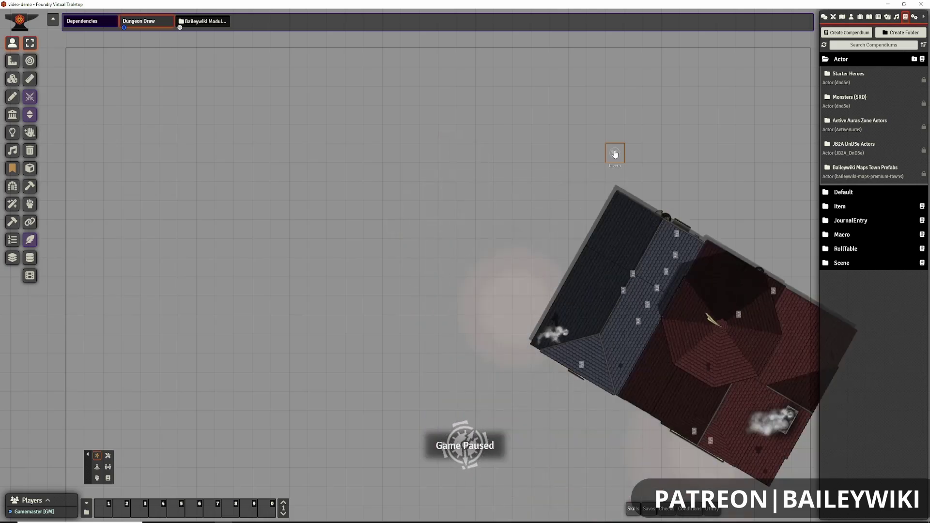
scroll(614, 153, down, 2)
scroll(615, 154, down, 3)
scroll(615, 154, up, 4)
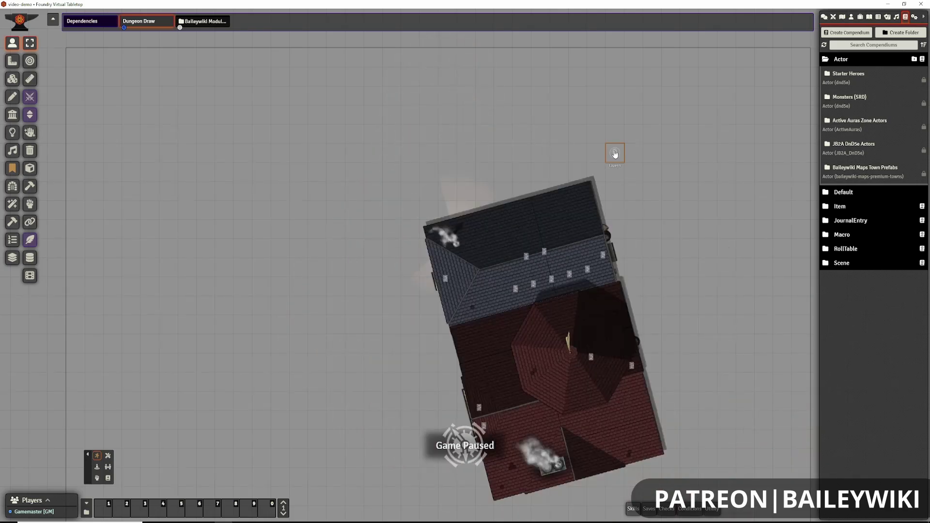
drag(615, 154, 281, 172)
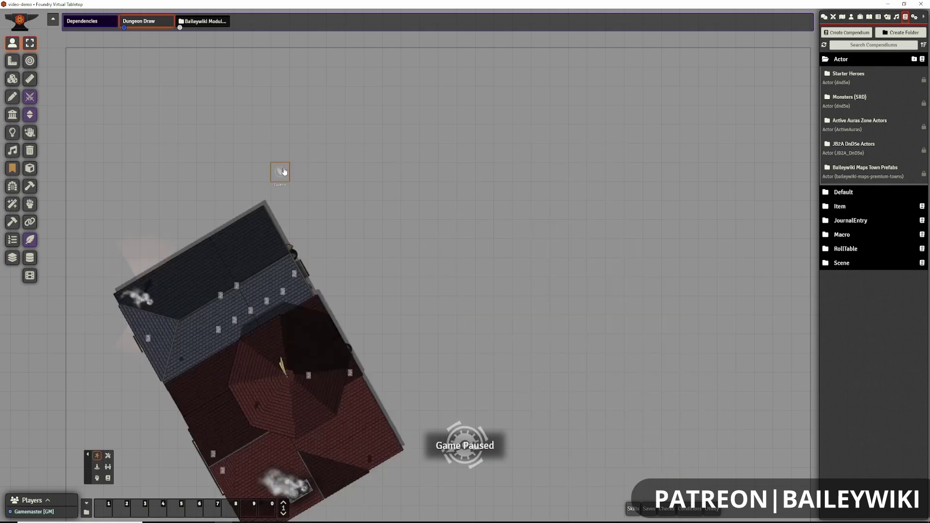
key(Delete)
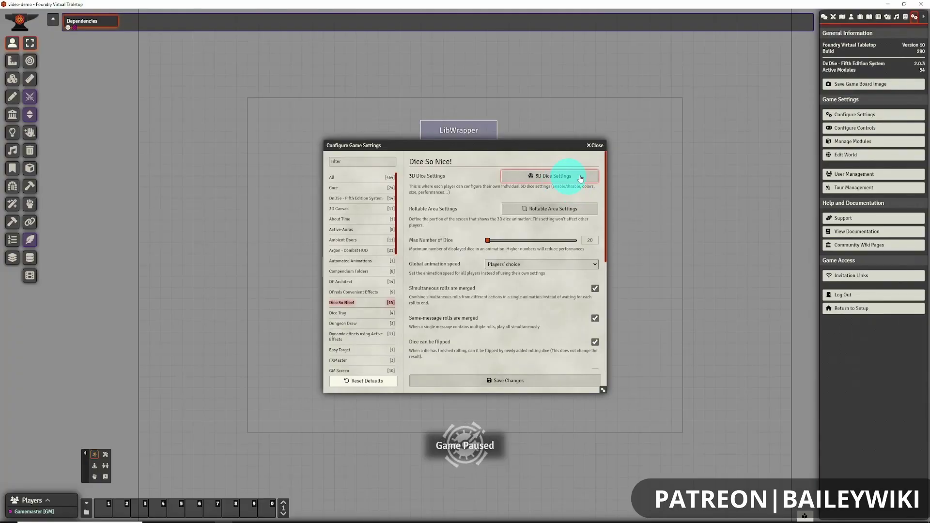
Preview the Spectrum and then Foundry VTT dice presets in 3D Dice Settings.
click(580, 177)
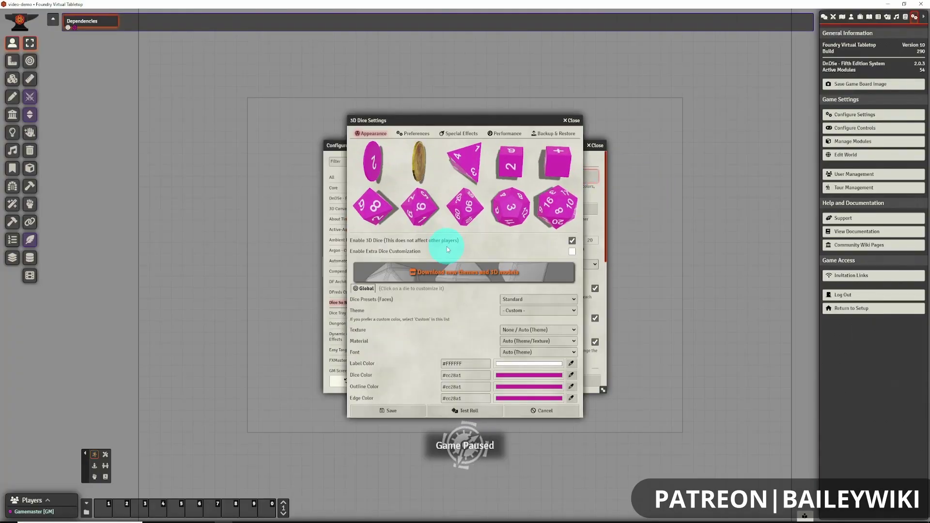
click(530, 300)
click(530, 315)
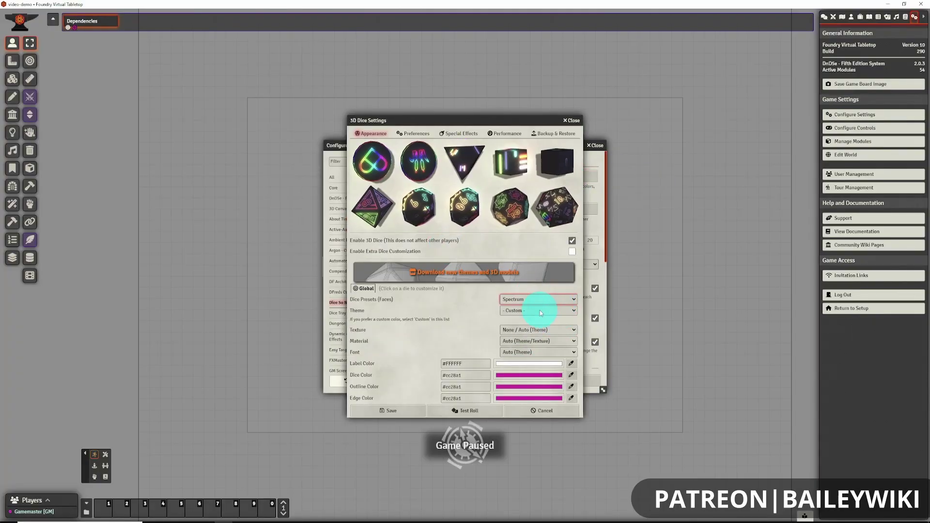
click(539, 311)
click(533, 349)
Try the Red dice theme with the Water texture.
click(537, 299)
click(530, 310)
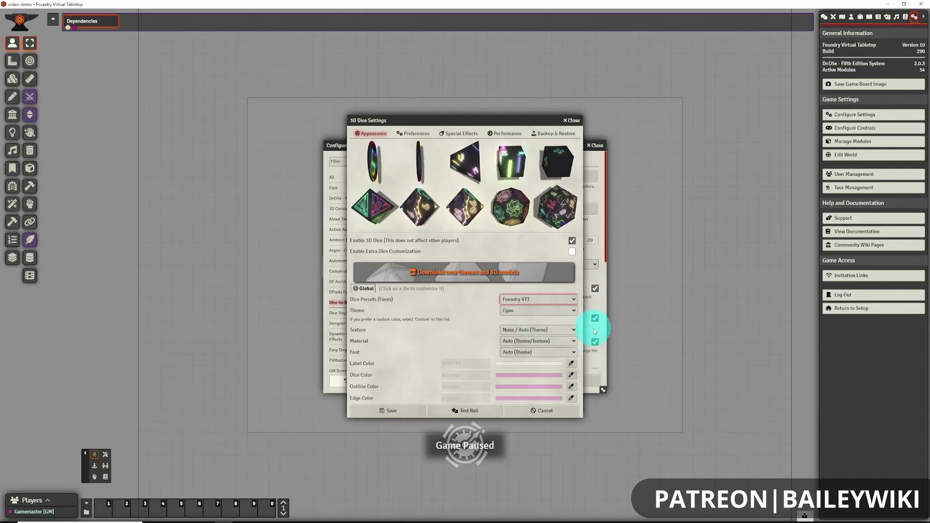
click(538, 311)
click(512, 386)
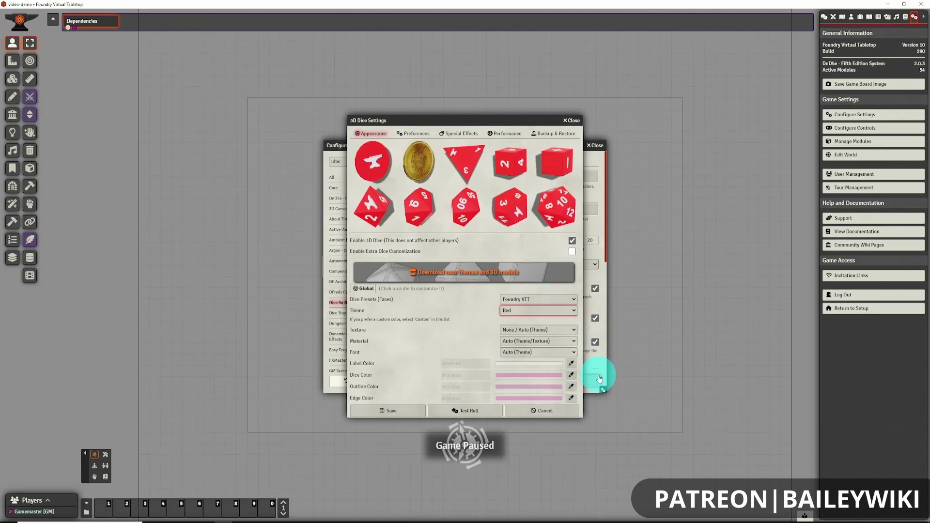
click(538, 329)
click(536, 370)
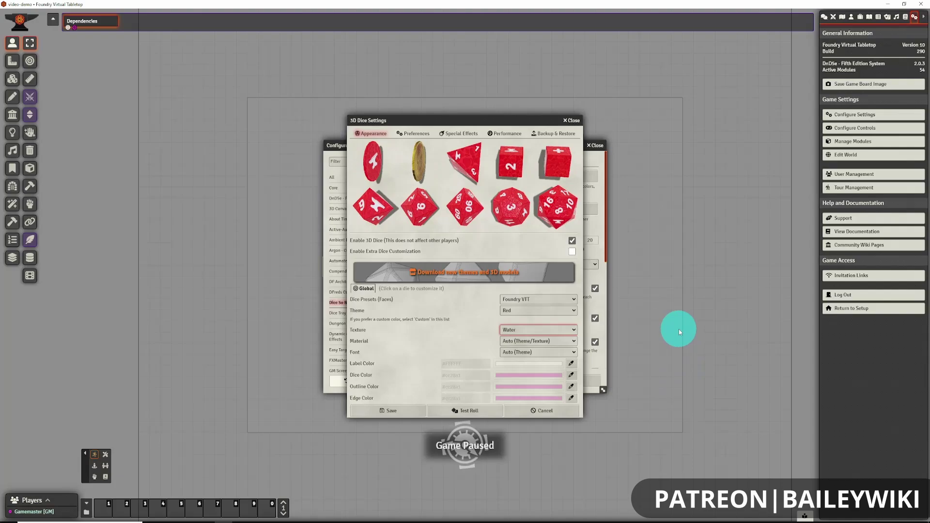
Cancel the dice settings without saving and roll 6d6 from the chat log.
click(570, 121)
click(823, 16)
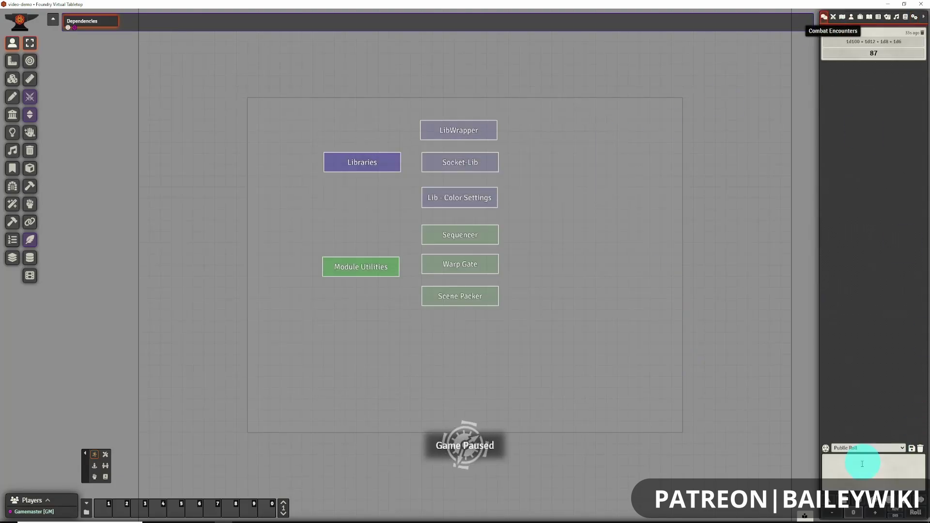
click(917, 513)
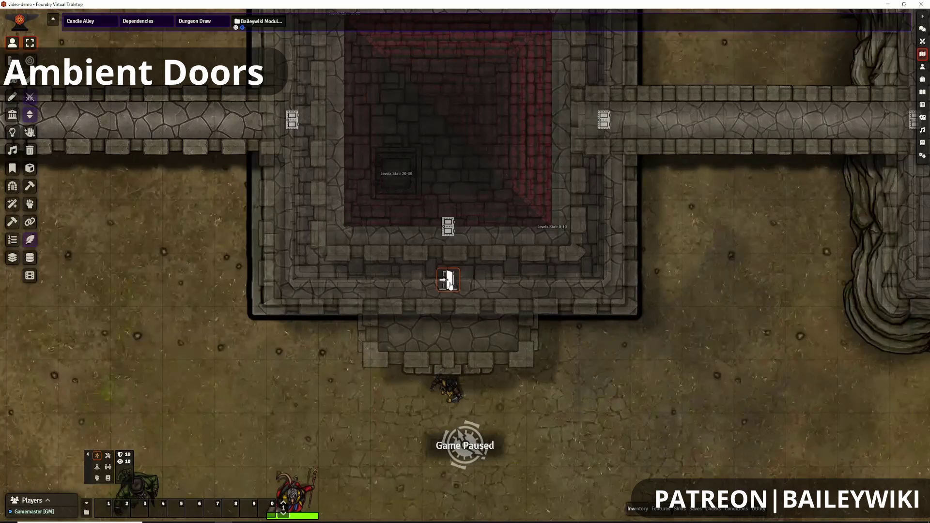
Close, reopen, then lock the stone building's front door.
click(448, 279)
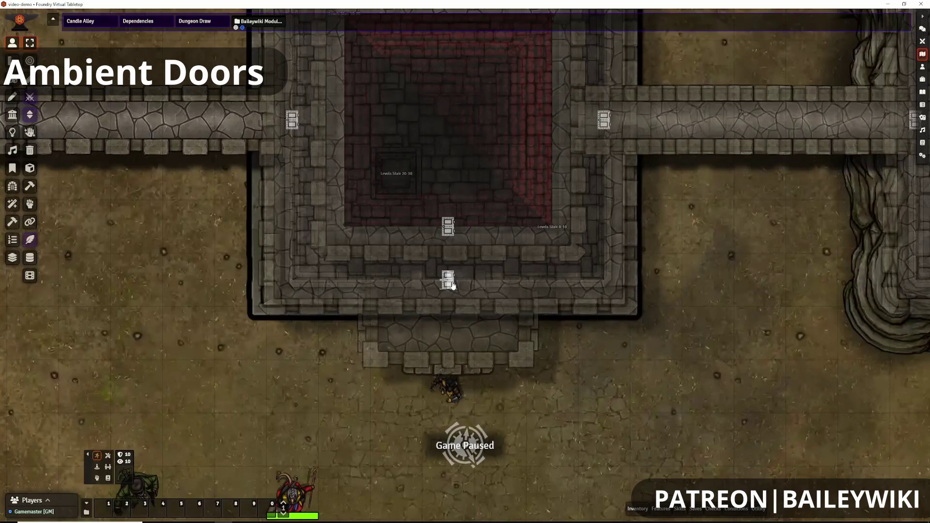
click(449, 284)
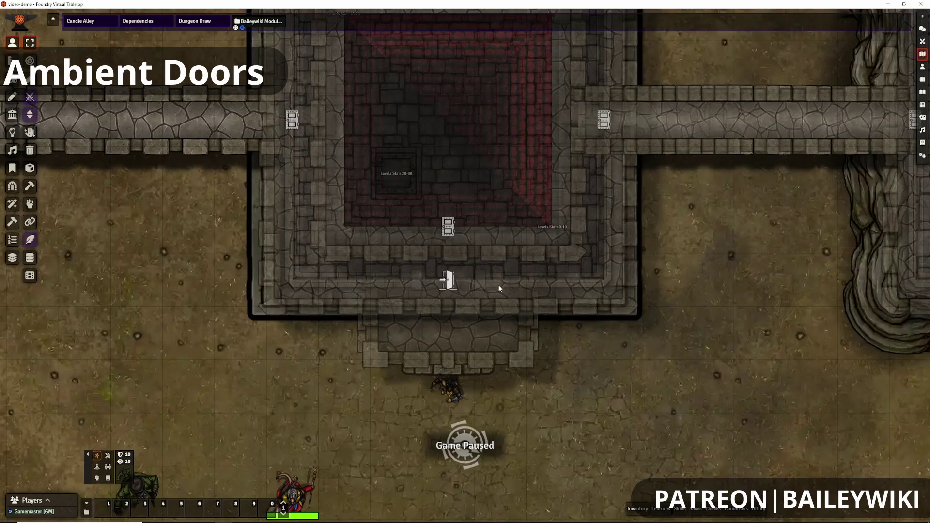
right_click(451, 286)
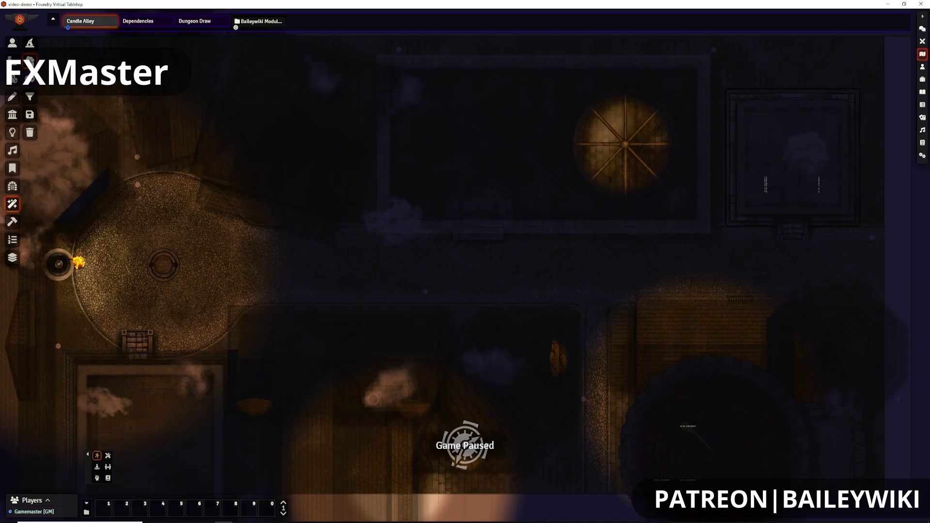
Turn on Rain Without Splash and Snow weather over the Candle Alley map.
click(29, 60)
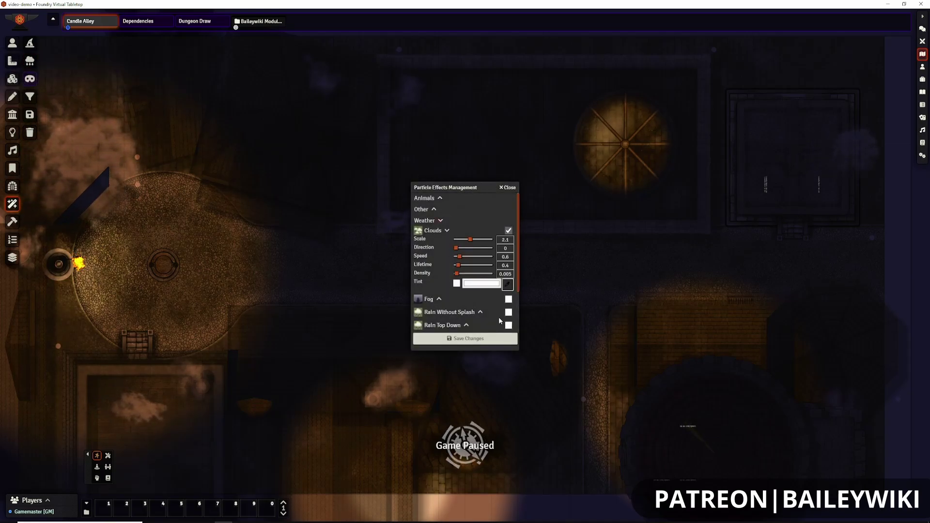
scroll(508, 310, down, 2)
click(508, 275)
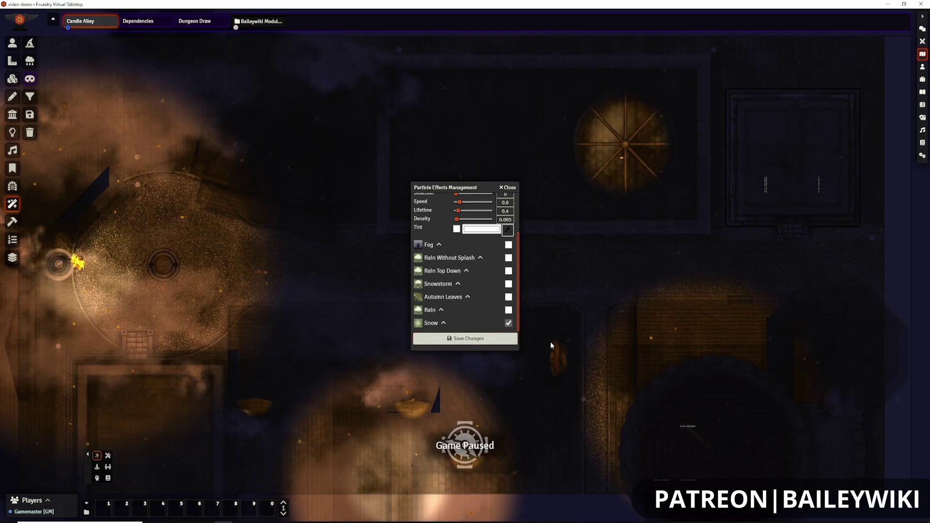
click(485, 339)
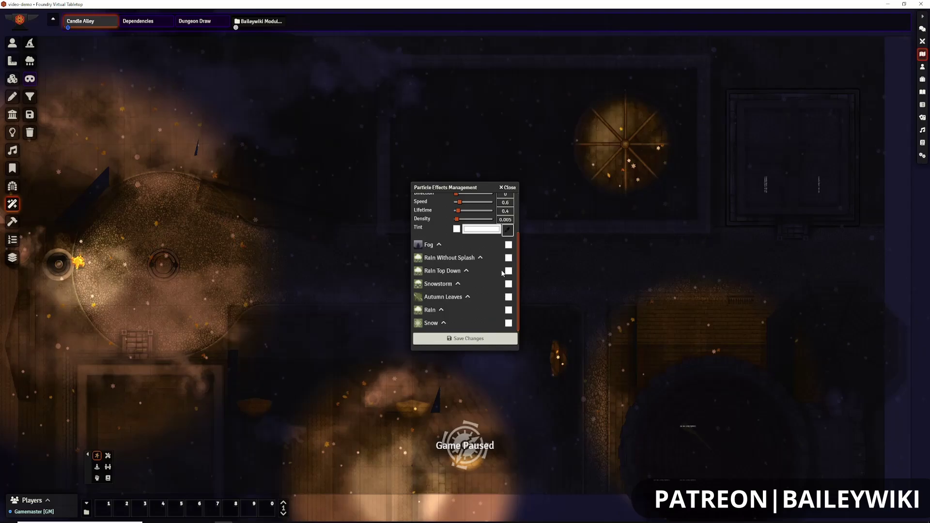
click(508, 188)
Try the Lightning, Underwater and Predator filters on the map, then close the filter manager.
click(29, 96)
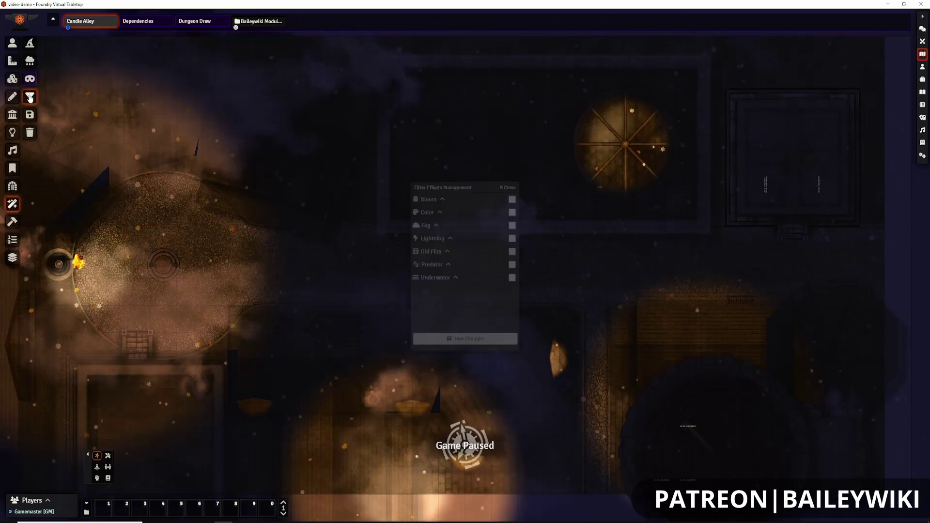
click(475, 338)
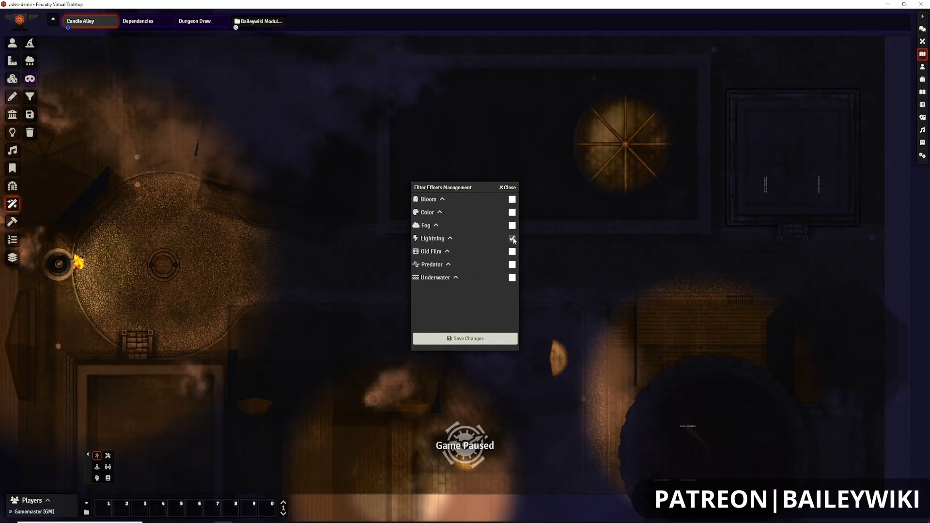
click(513, 238)
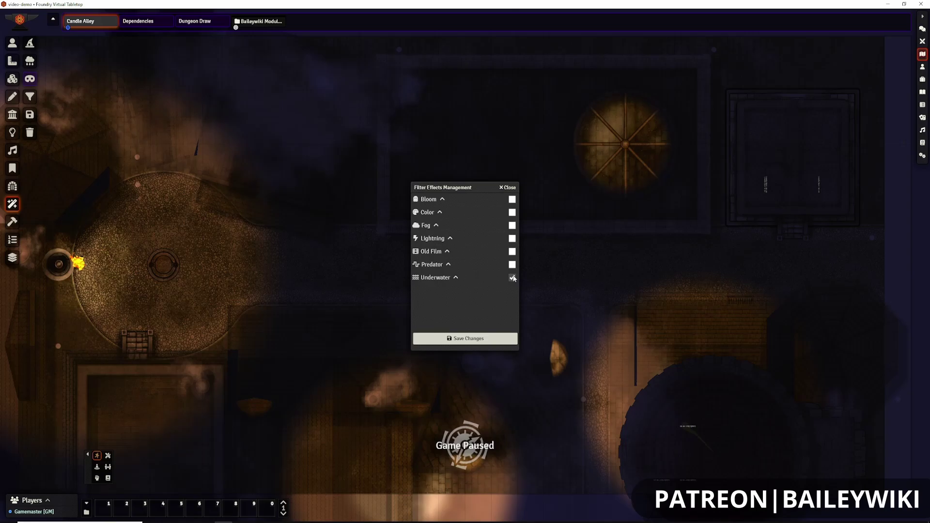
click(479, 339)
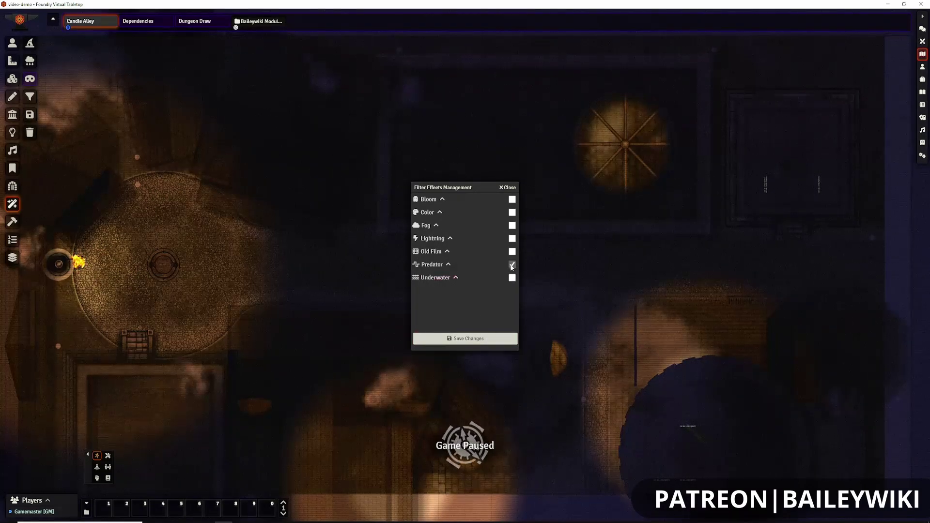
click(507, 188)
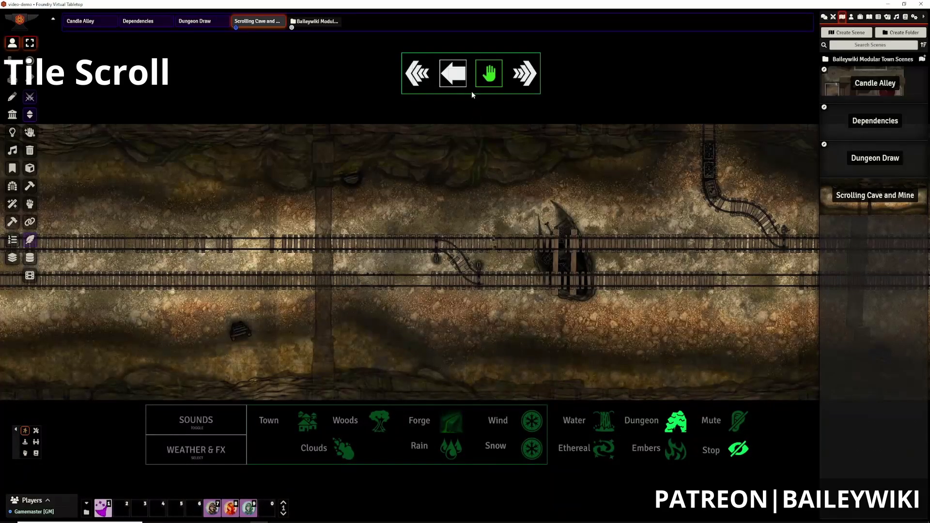
Start the tiles scrolling sideways and place a BlueTeal dancing light on the grid.
click(453, 73)
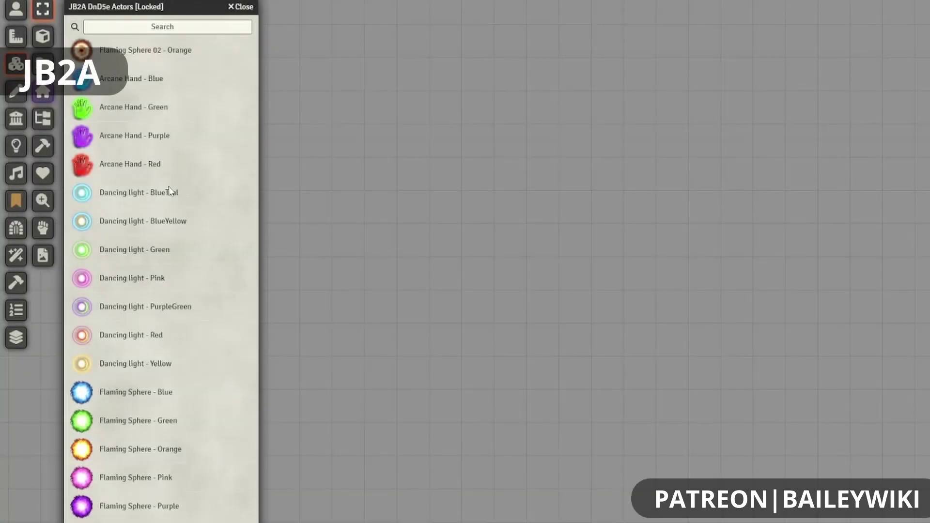
drag(169, 191, 639, 274)
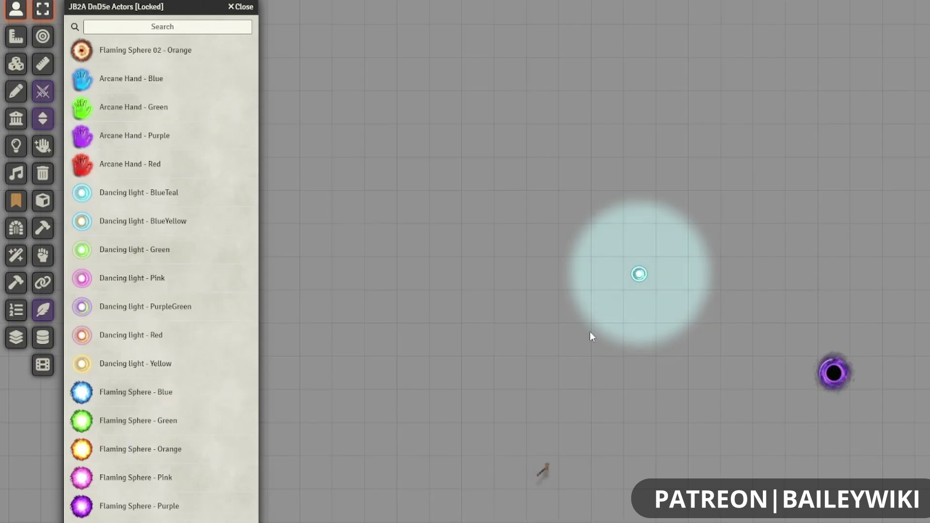
Close the JB2A DnD5e Actors compendium.
click(244, 8)
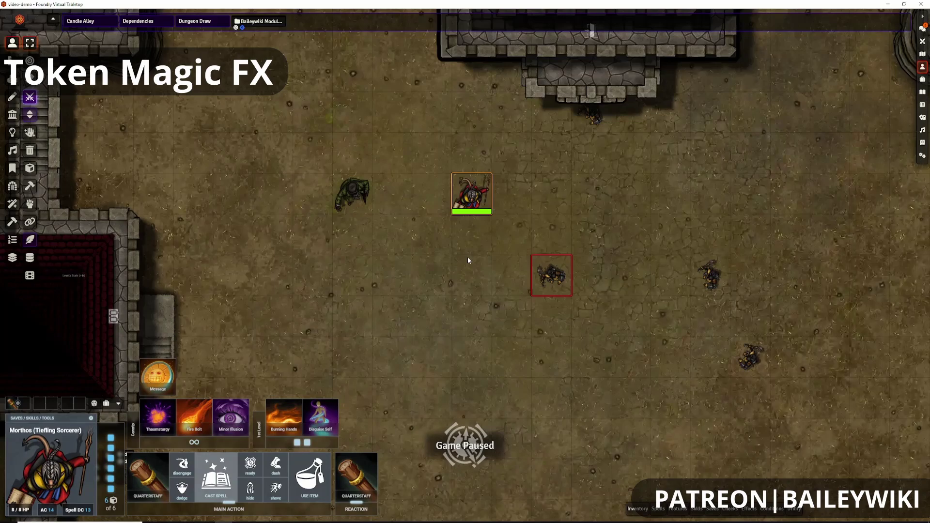
Cast Burning Hands and place the 15 ft fire cone beside the sorcerer.
click(285, 410)
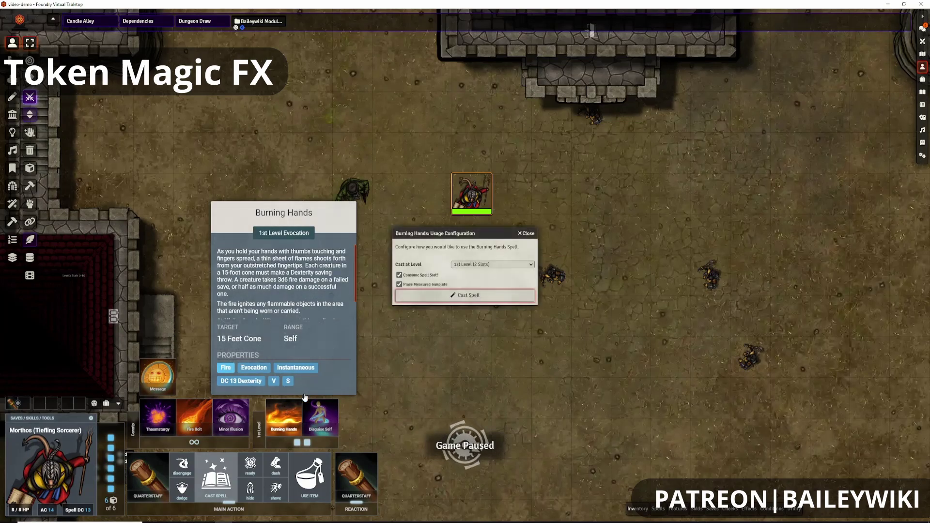
click(454, 296)
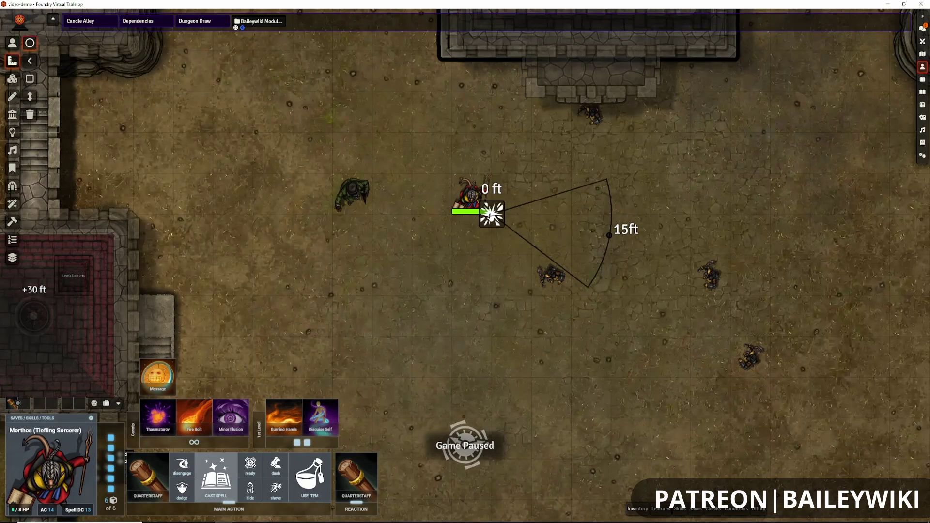
scroll(491, 216, down, 10)
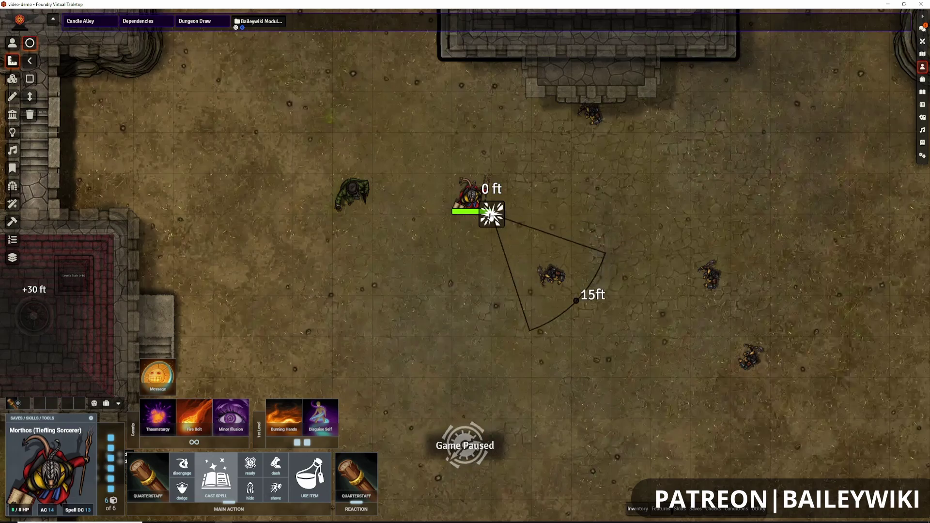
click(490, 215)
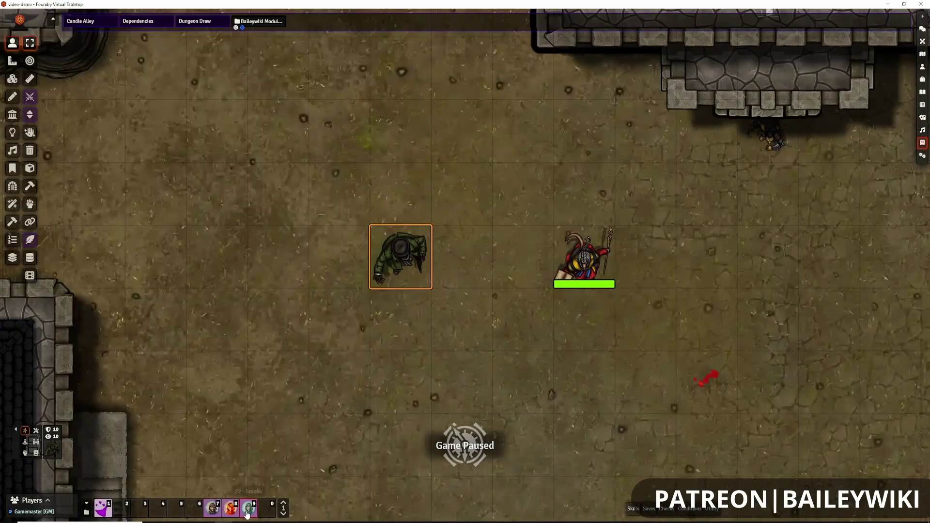
Try smoke and fire effects on the creature, clear them, then select the stair tile.
key(9)
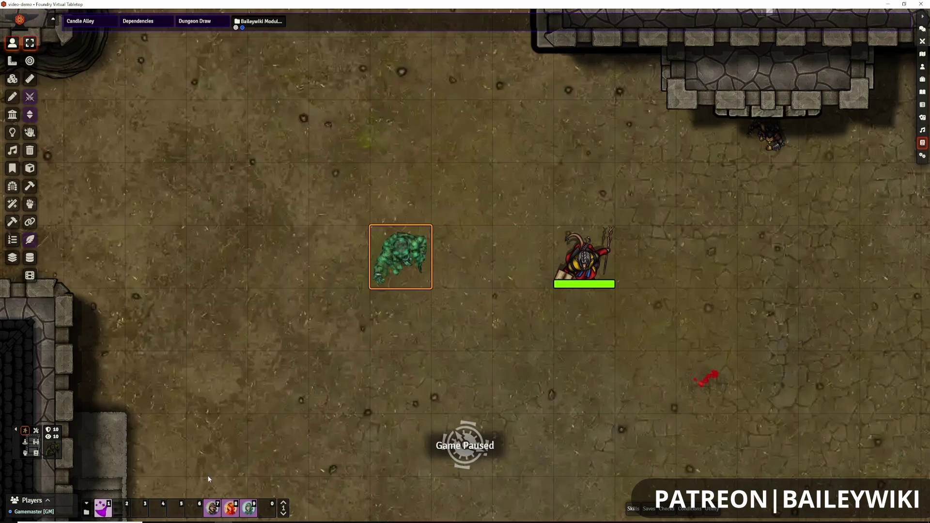
click(97, 513)
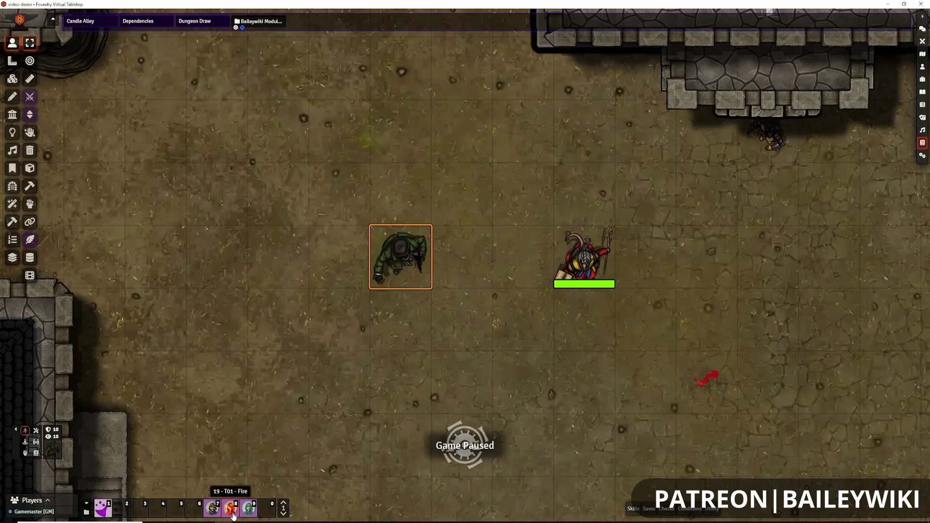
click(232, 515)
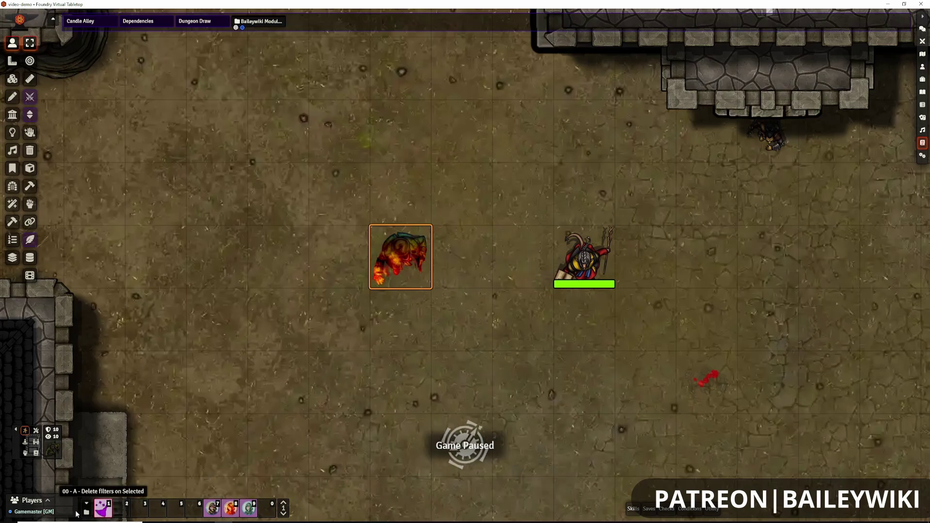
click(102, 508)
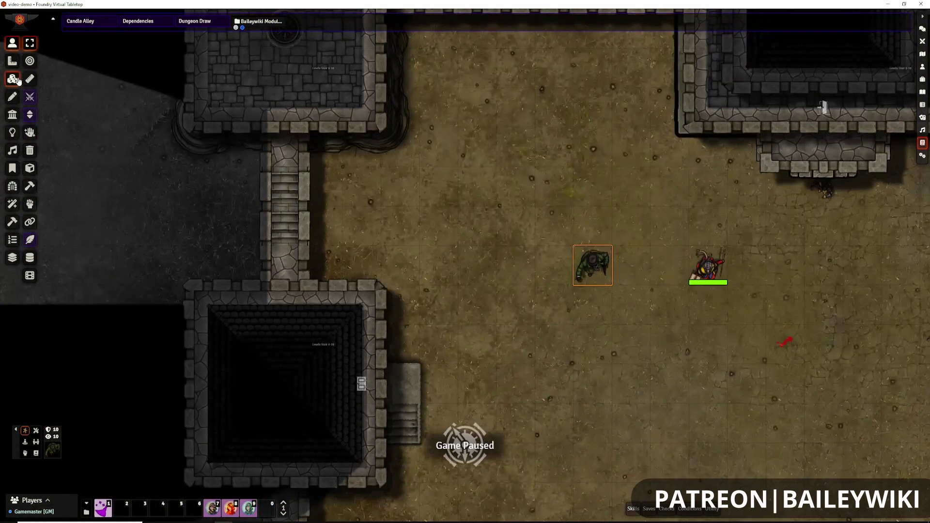
click(16, 80)
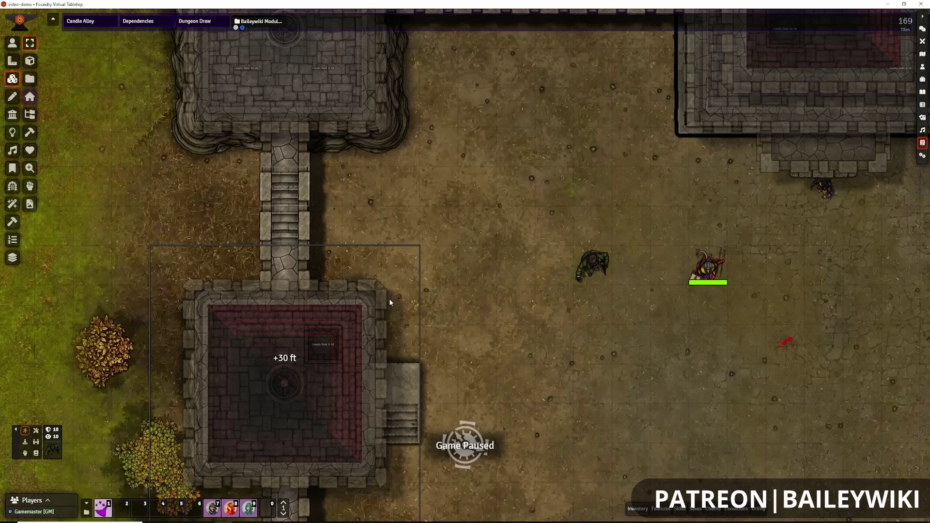
click(307, 208)
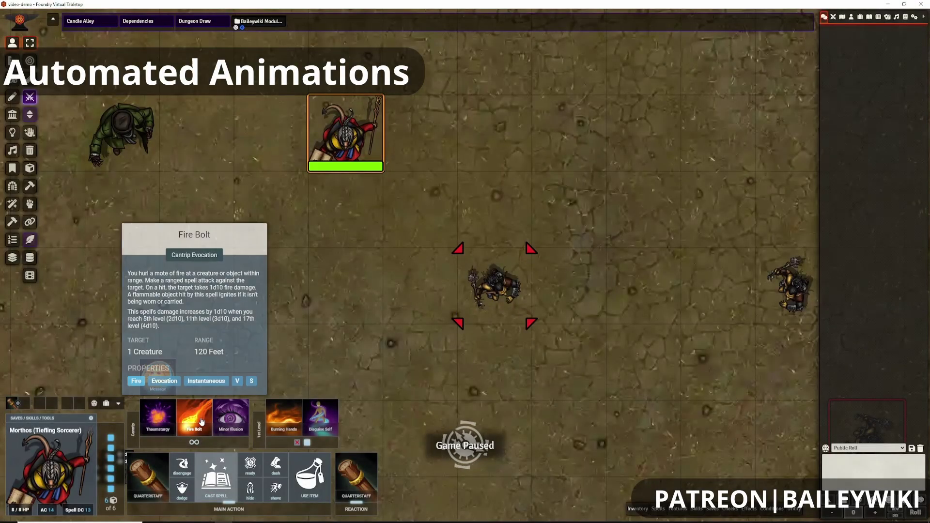
Cast Fire Bolt from Morthos's action HUD at the targeted goblin.
click(203, 423)
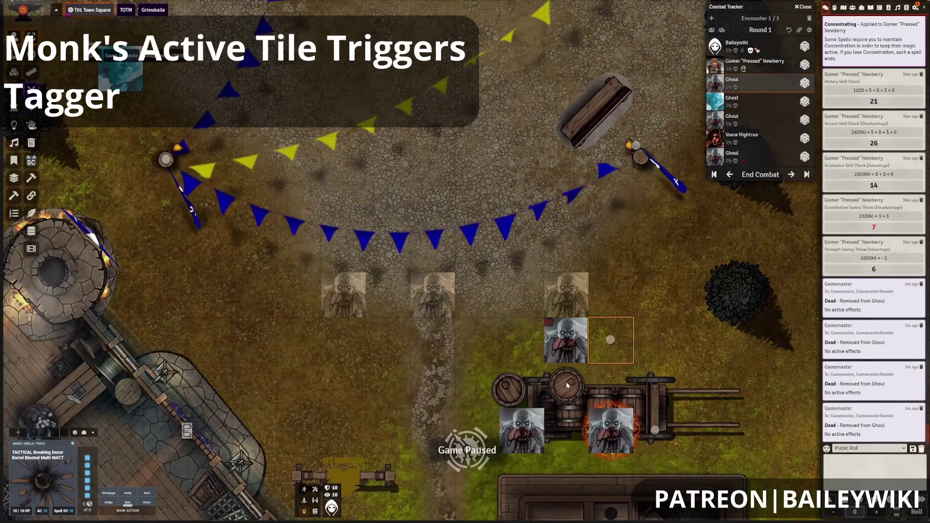
Detonate the explosive barrel tile beside the ghouls in the town square.
click(568, 385)
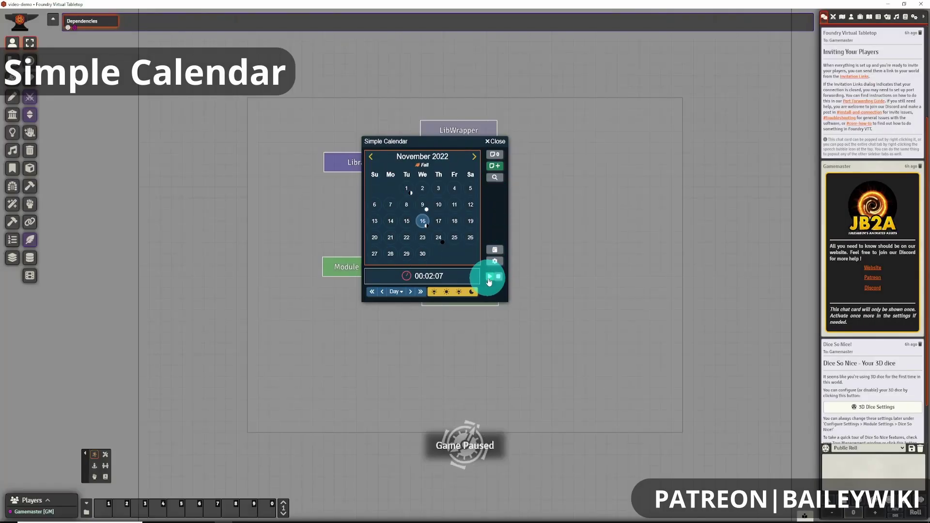
Start the Simple Calendar clock, then open and close its configuration dialog.
click(489, 277)
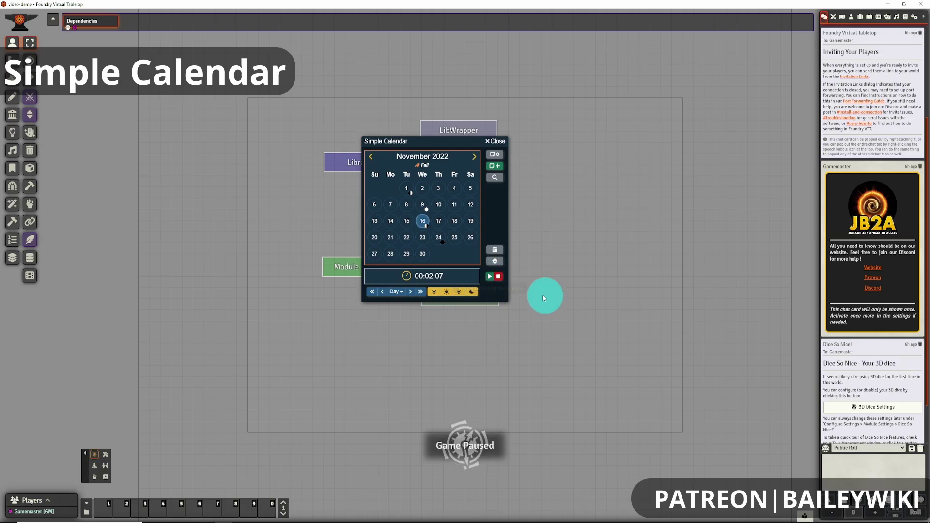
click(495, 261)
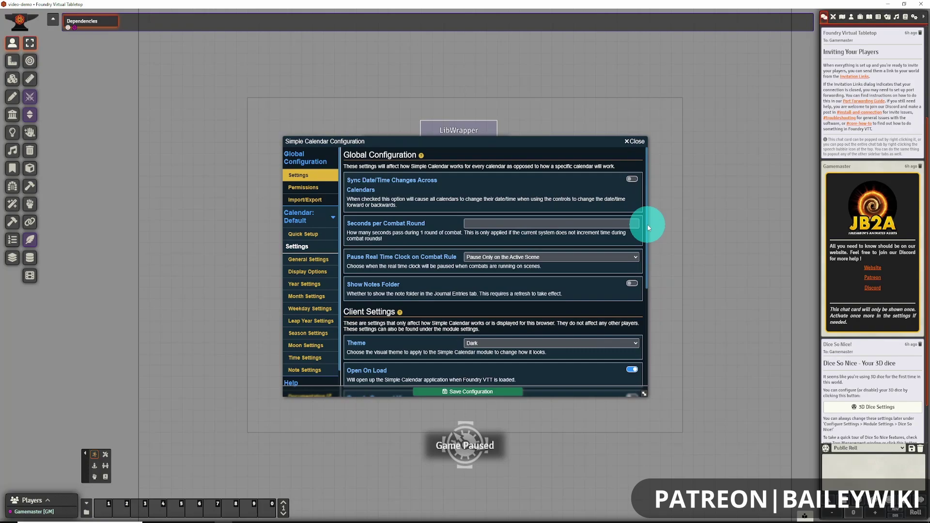
click(634, 141)
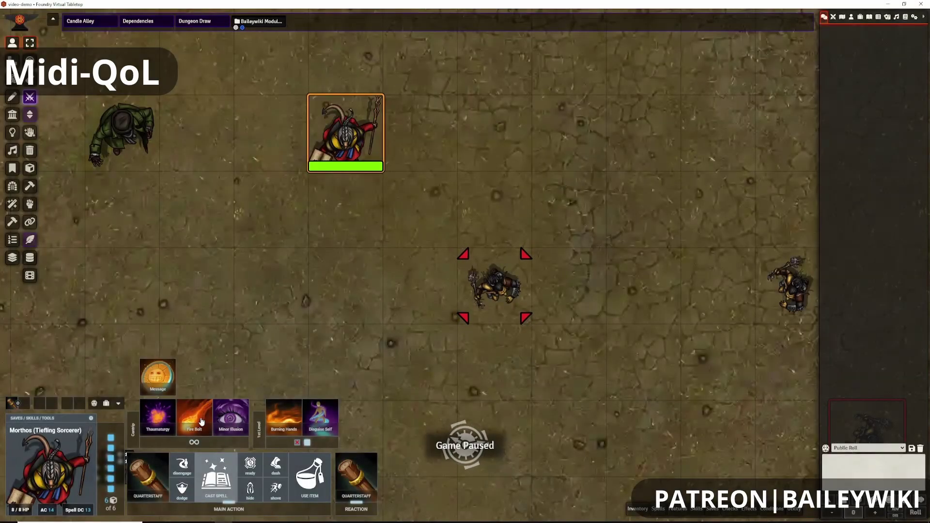
Cast Fire Bolt to show Midi QOL's automated rolling.
click(194, 418)
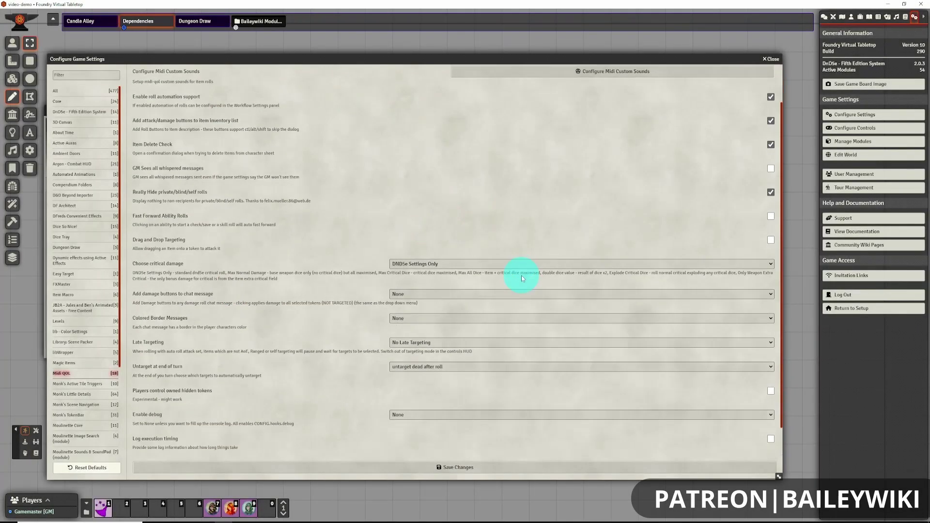
scroll(521, 276, down, 1)
scroll(658, 153, up, 2)
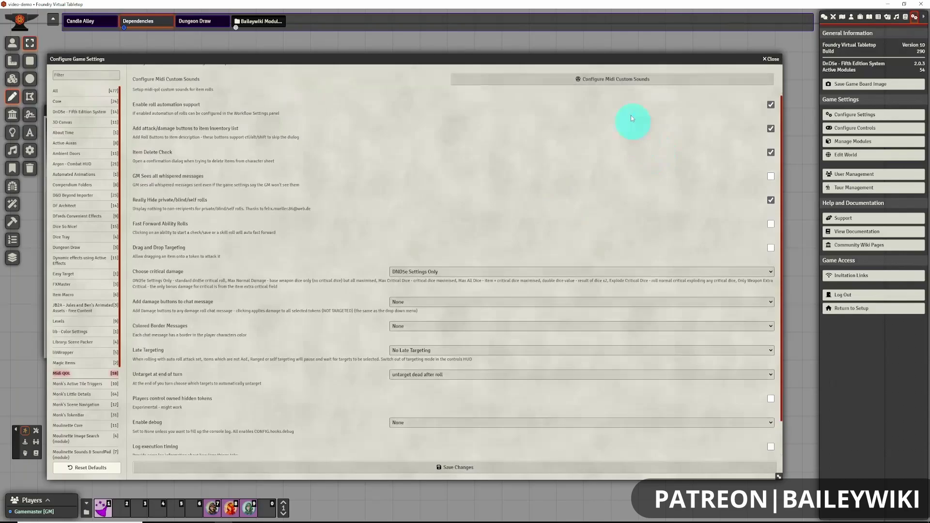
scroll(632, 118, up, 1)
Open Midi QOL Workflow Settings and view its Player and Quick Settings tabs.
click(605, 89)
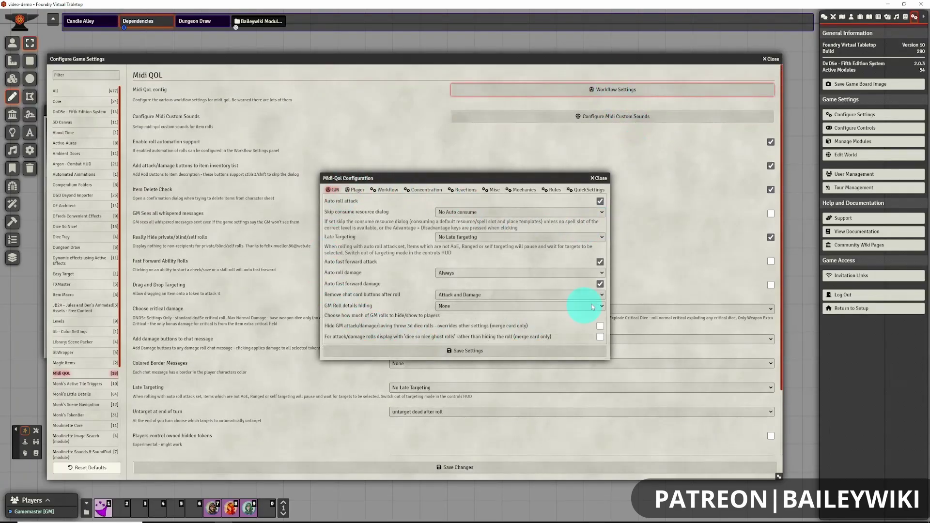
click(356, 190)
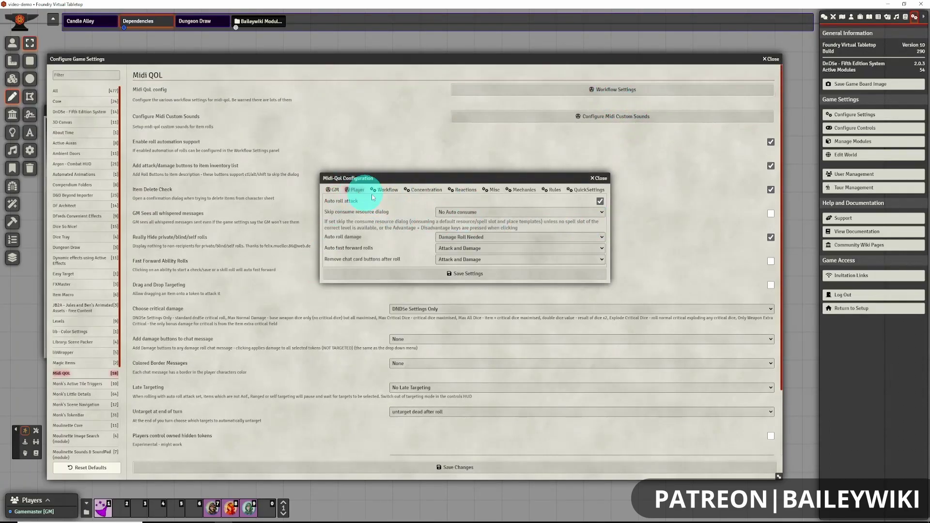
click(586, 191)
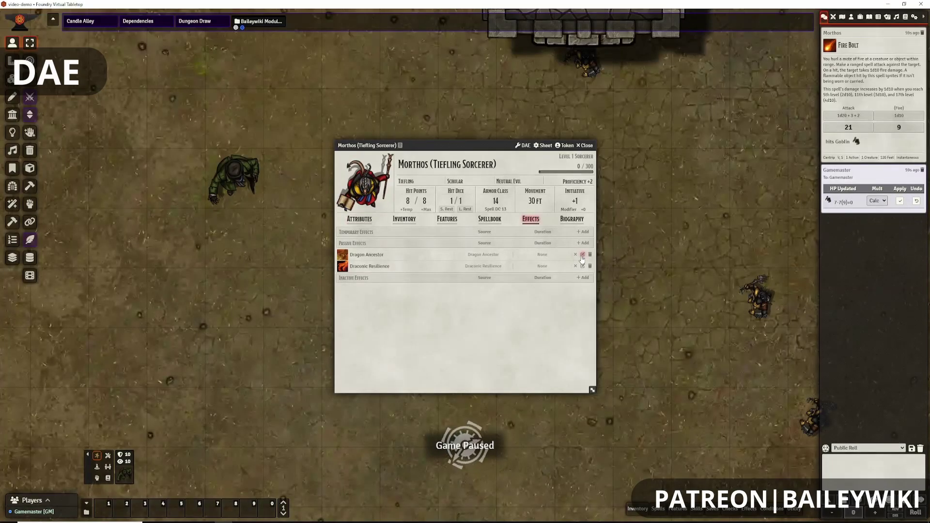
click(582, 255)
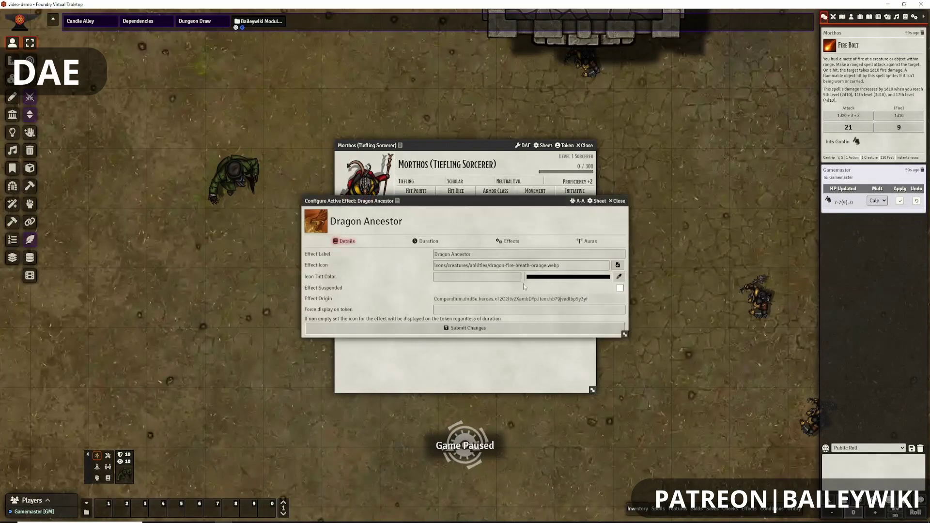
click(418, 241)
click(509, 241)
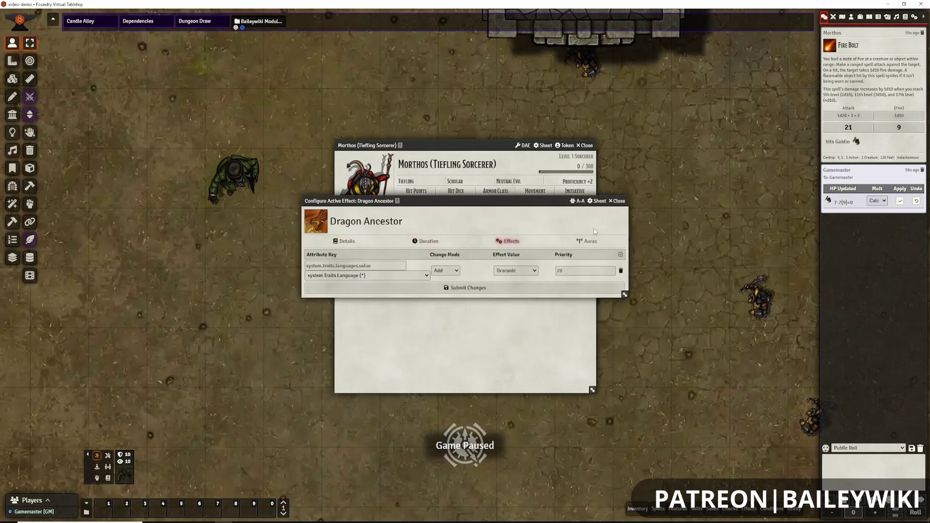
click(587, 240)
click(620, 201)
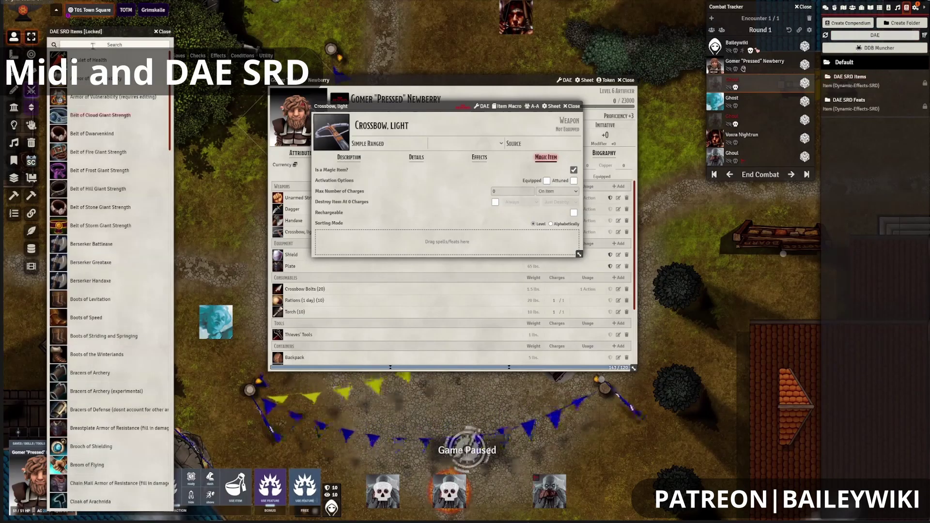
Search 'MAGI', import the Cloak of the Manta Ray and inspect its swim-speed effect.
click(92, 44)
text(MAGI)
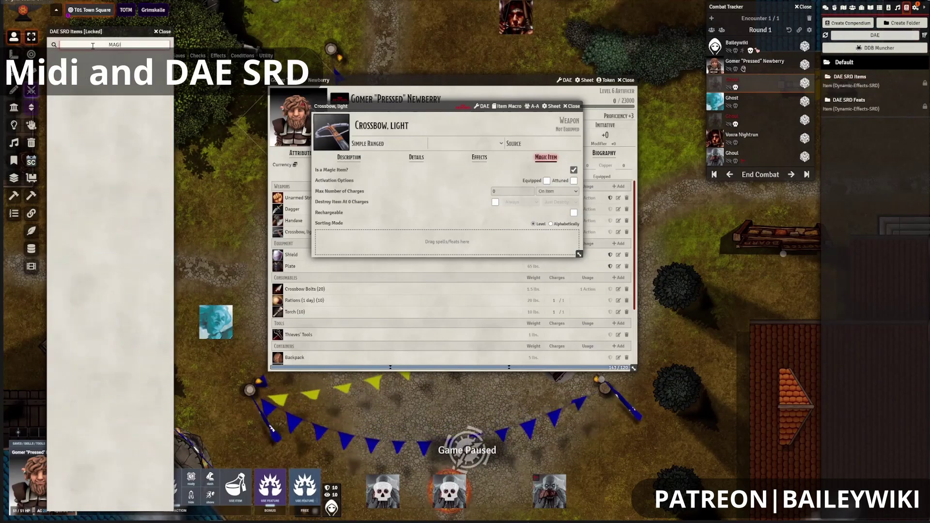
click(94, 262)
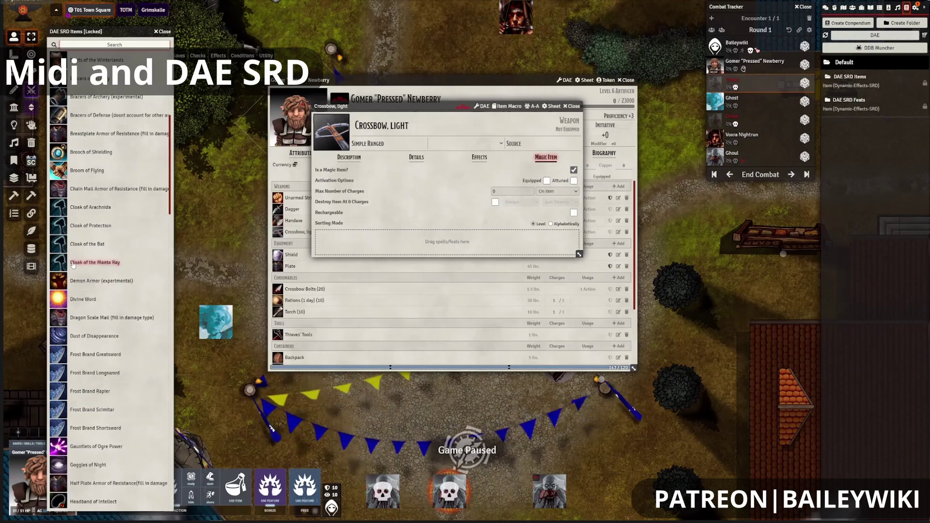
click(444, 243)
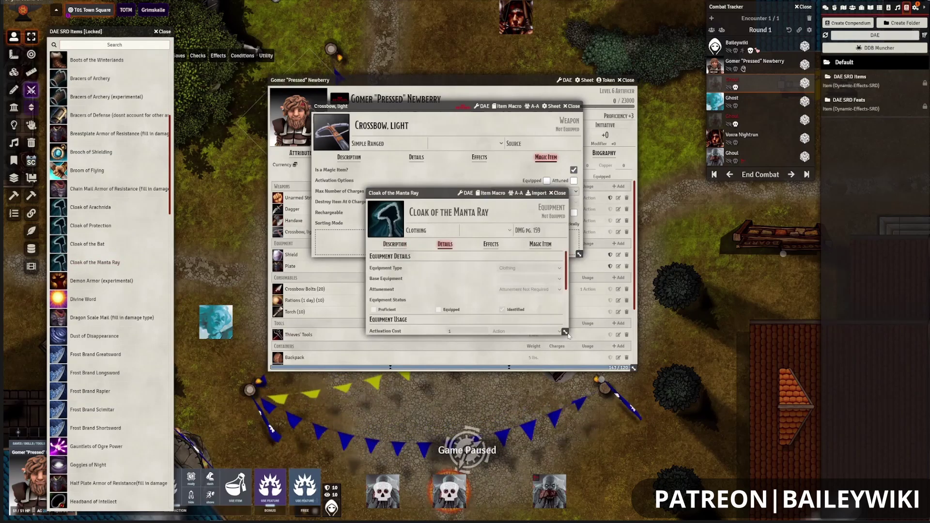
click(471, 185)
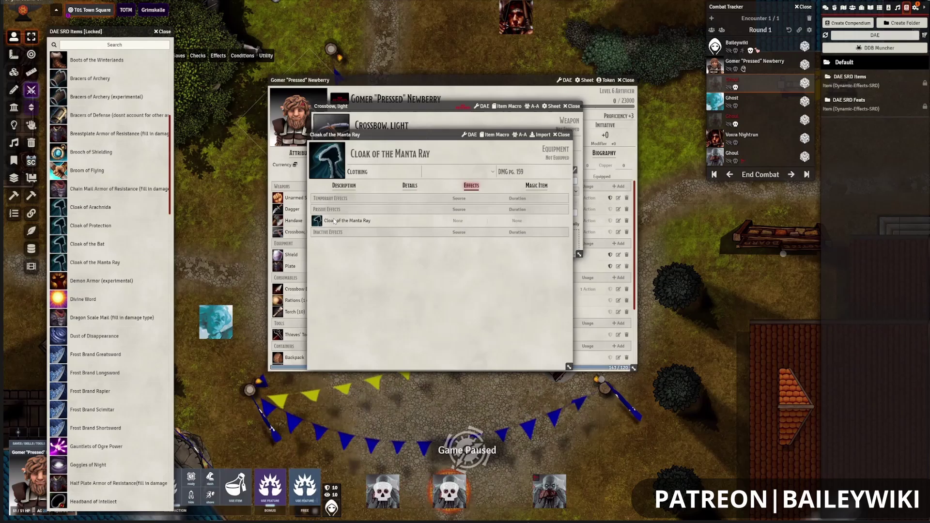
click(540, 135)
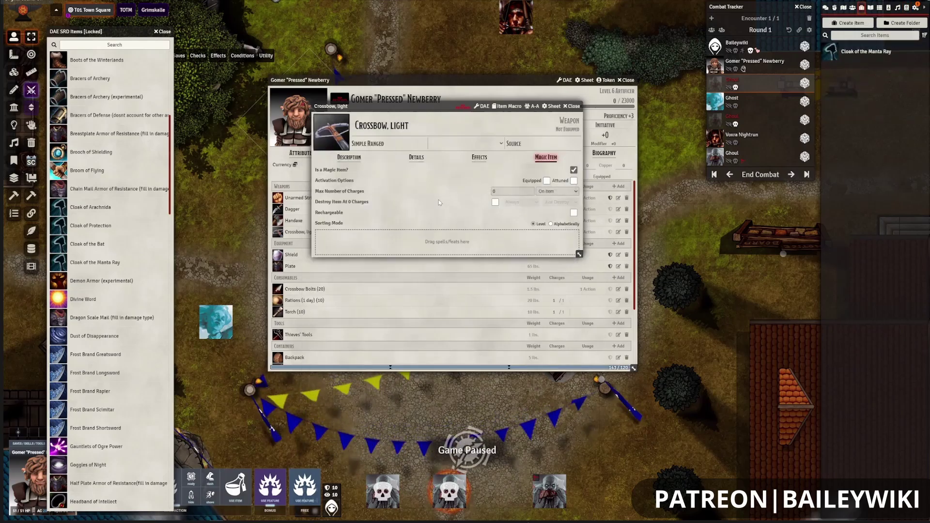
click(492, 208)
click(557, 227)
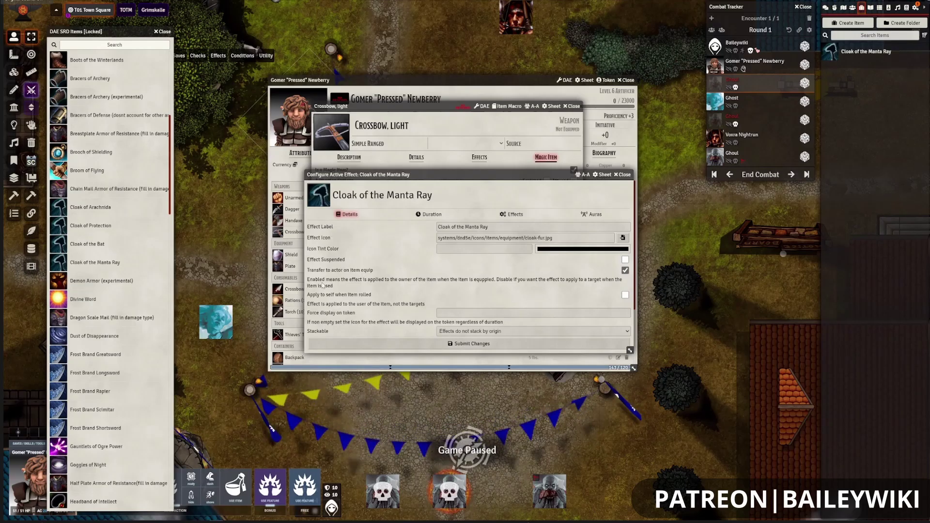
click(514, 214)
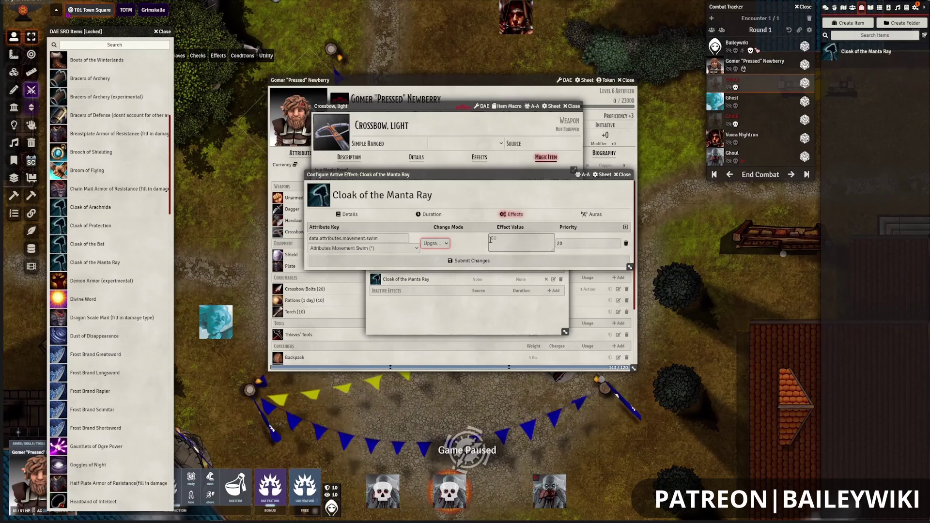
double_click(491, 239)
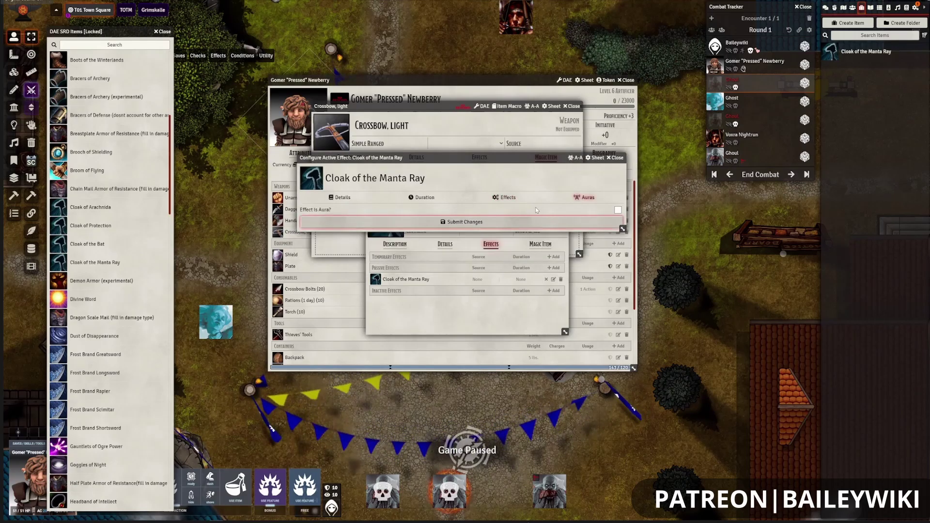
scroll(111, 267, down, 15)
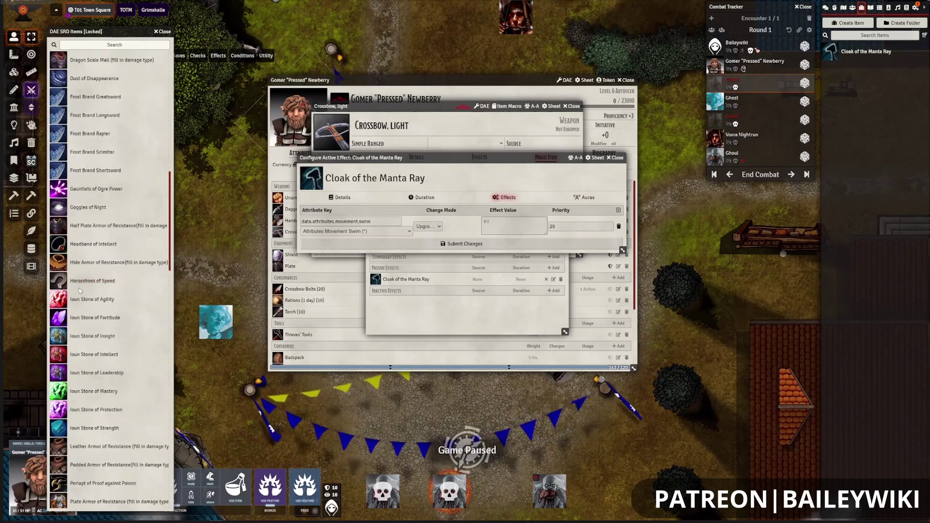
Search 'BOOTPOTION' and import the Potion of Growth into world items.
click(108, 44)
text(BOOT)
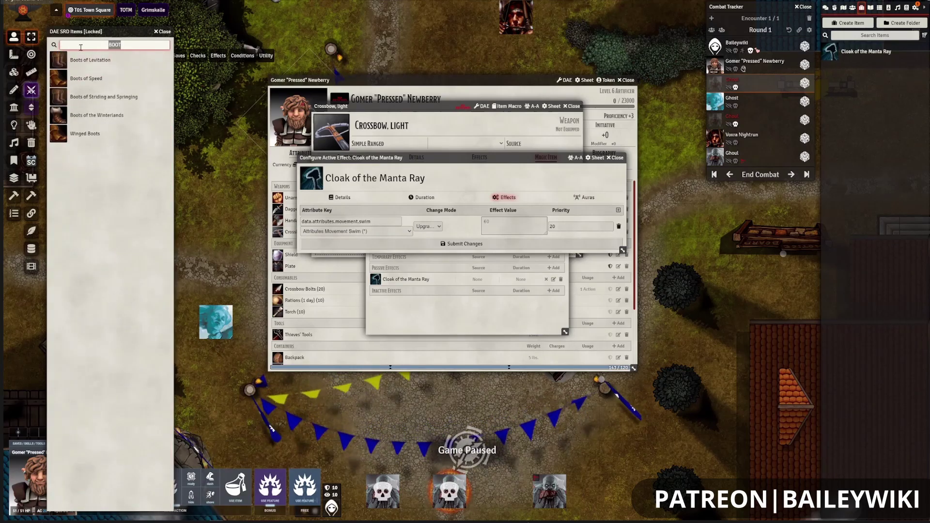
text(POTION)
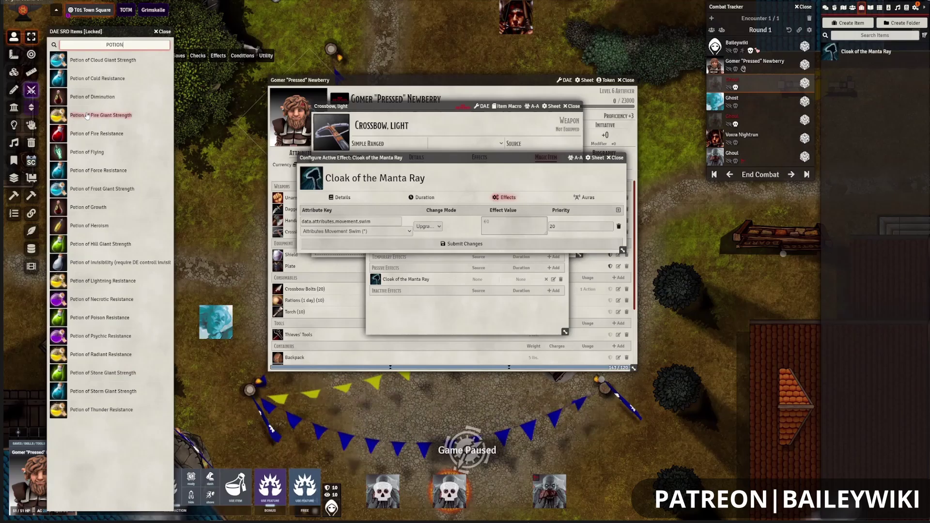
click(88, 206)
click(491, 244)
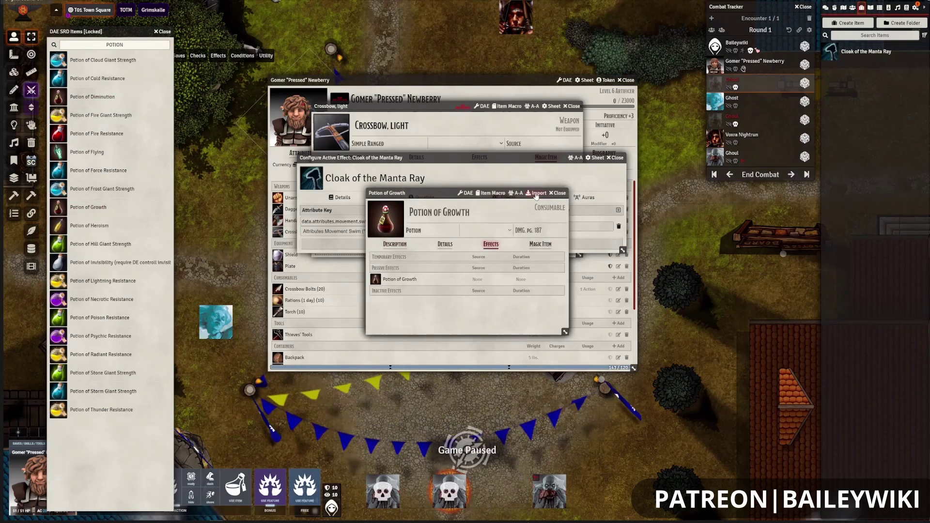
click(535, 193)
click(399, 279)
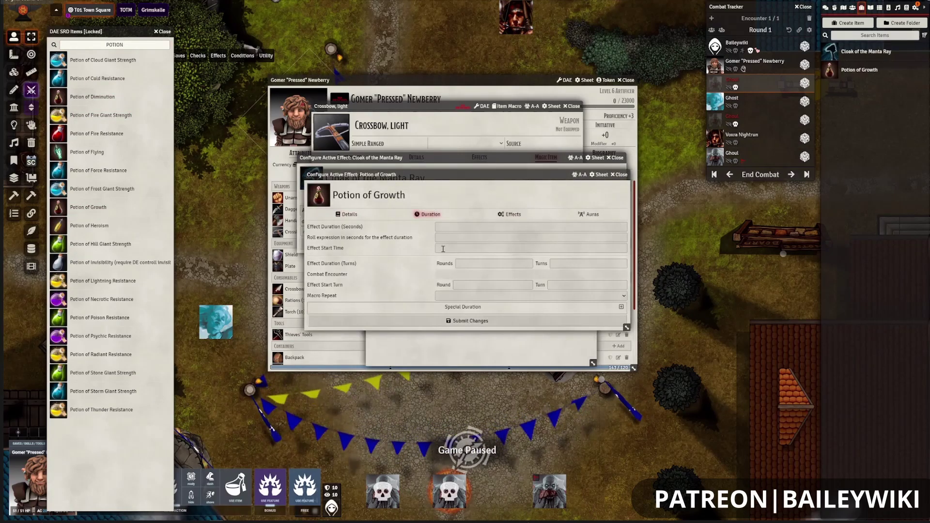
click(510, 214)
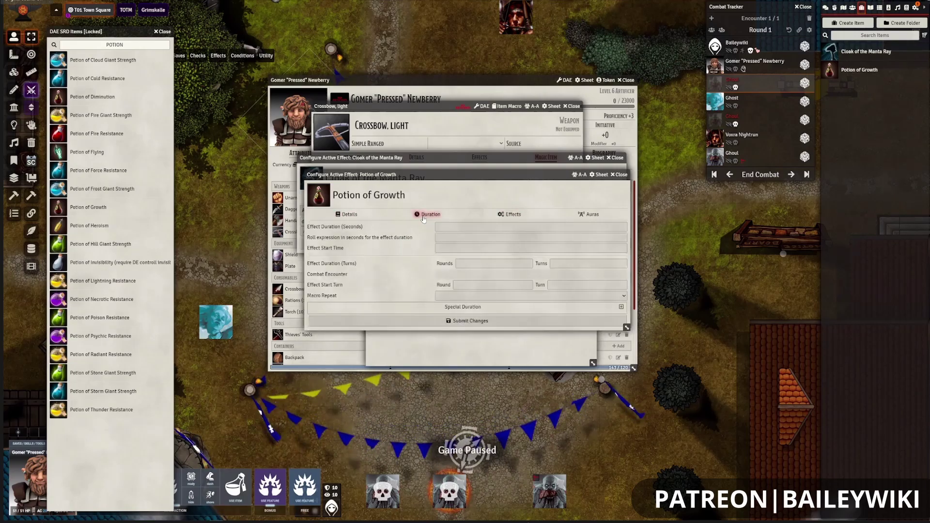
double_click(360, 238)
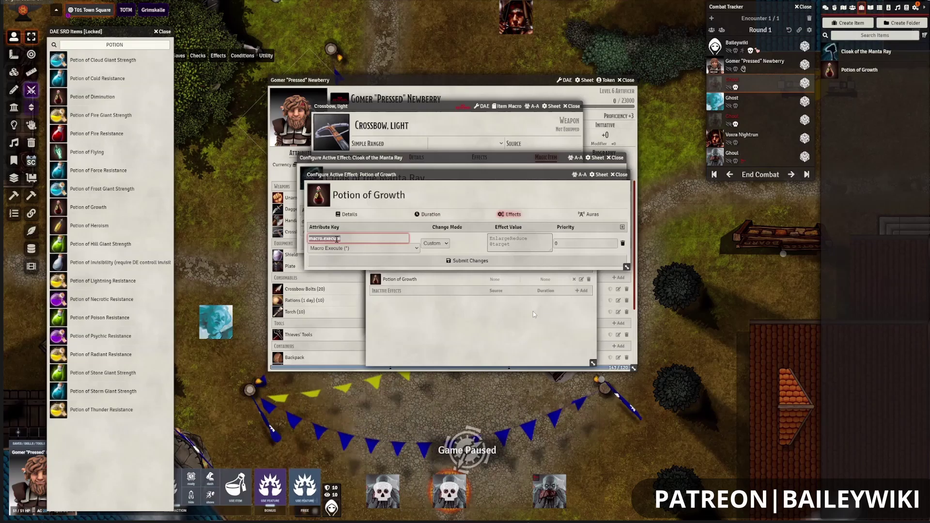
click(359, 251)
click(521, 243)
key(ctrl+a)
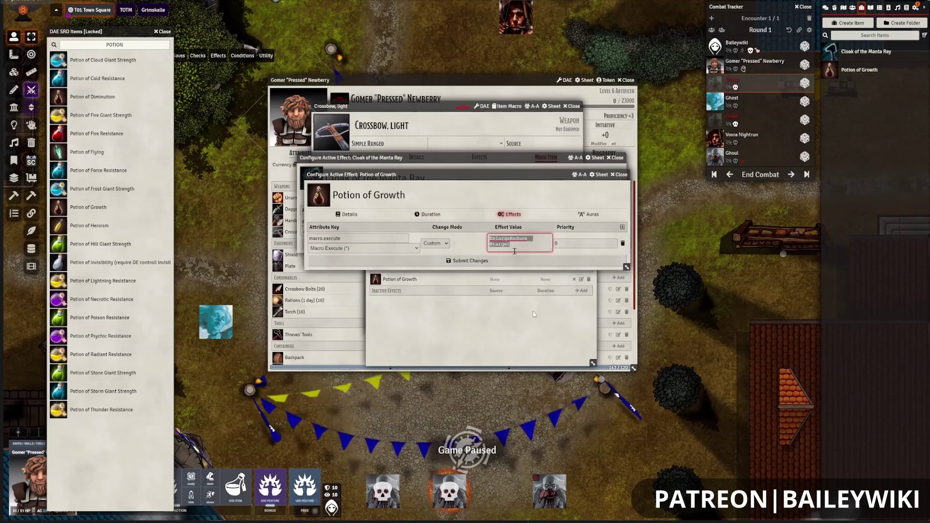
Close the Potion of Growth effect settings and toggle Invisible on and off for Morthos.
click(88, 207)
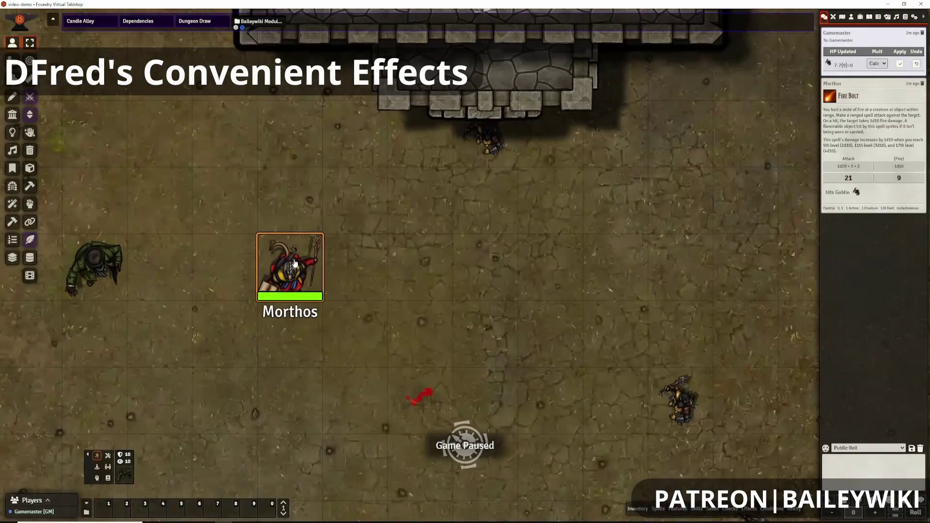
right_click(290, 266)
click(351, 268)
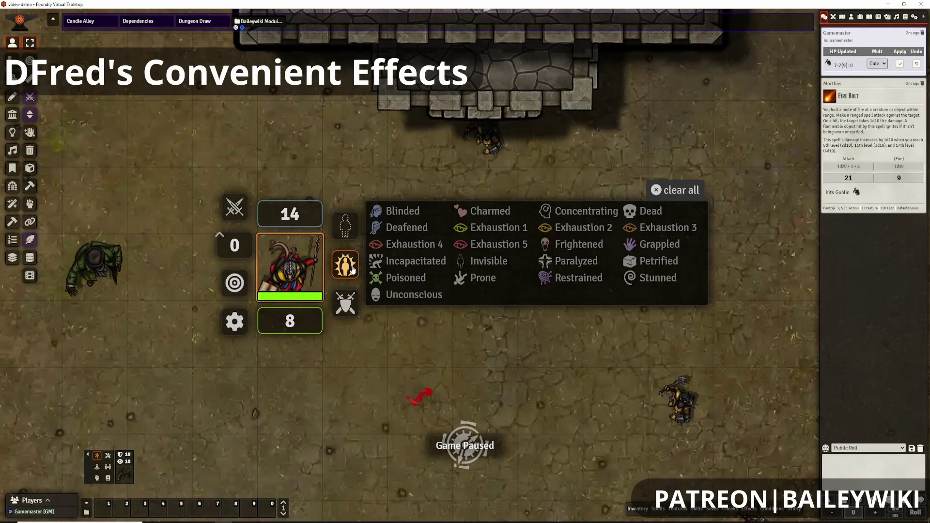
click(480, 262)
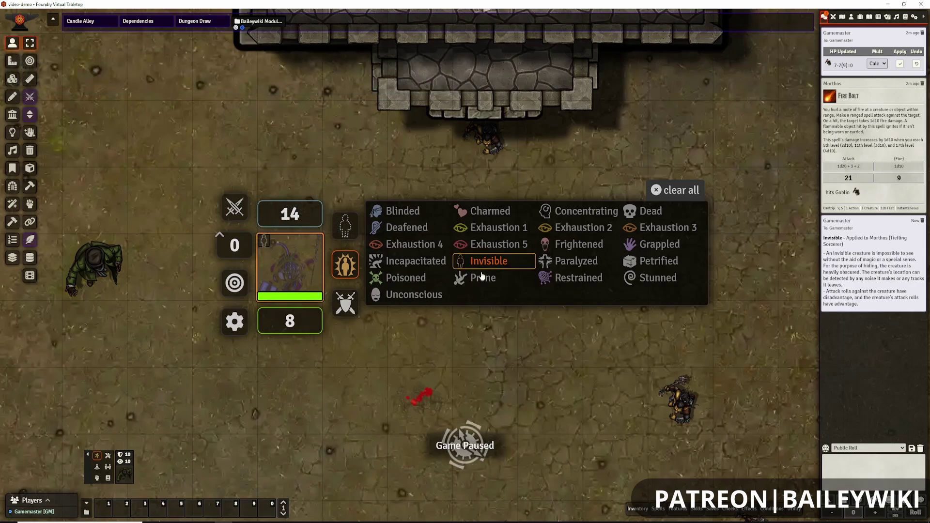
click(486, 261)
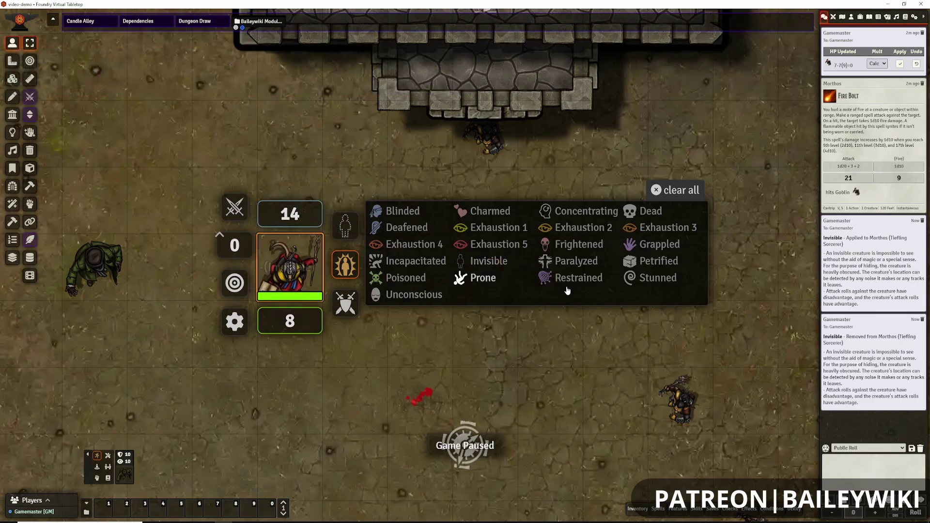
Toggle the Poisoned and then Concentrating conditions on and off for Morthos.
click(420, 282)
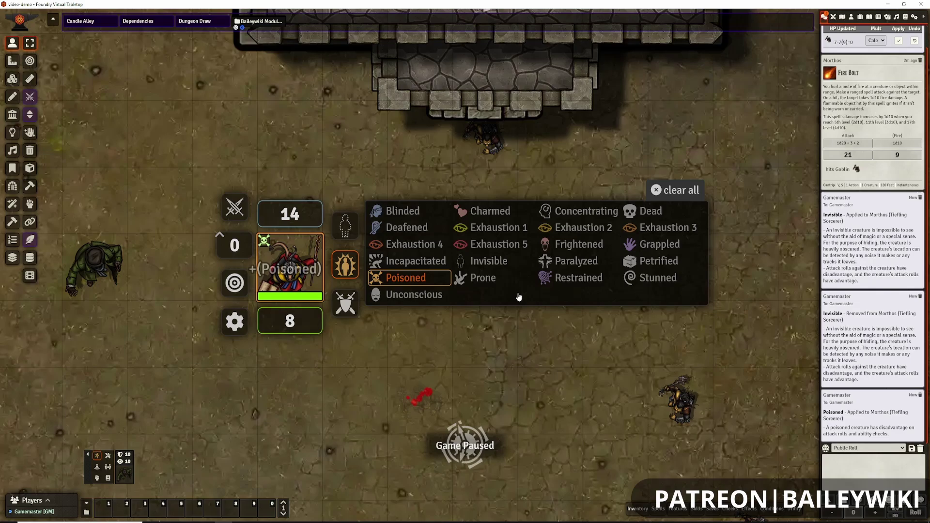
click(421, 284)
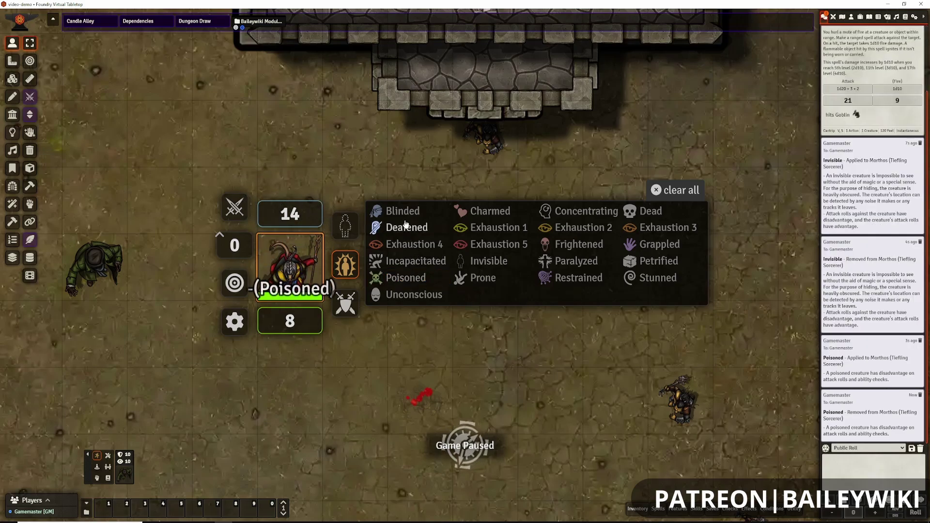
click(583, 211)
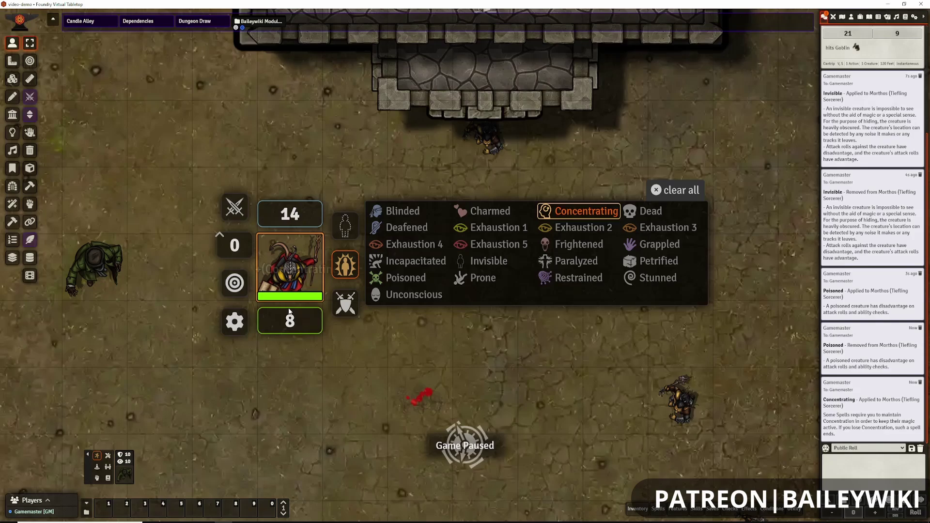
click(569, 211)
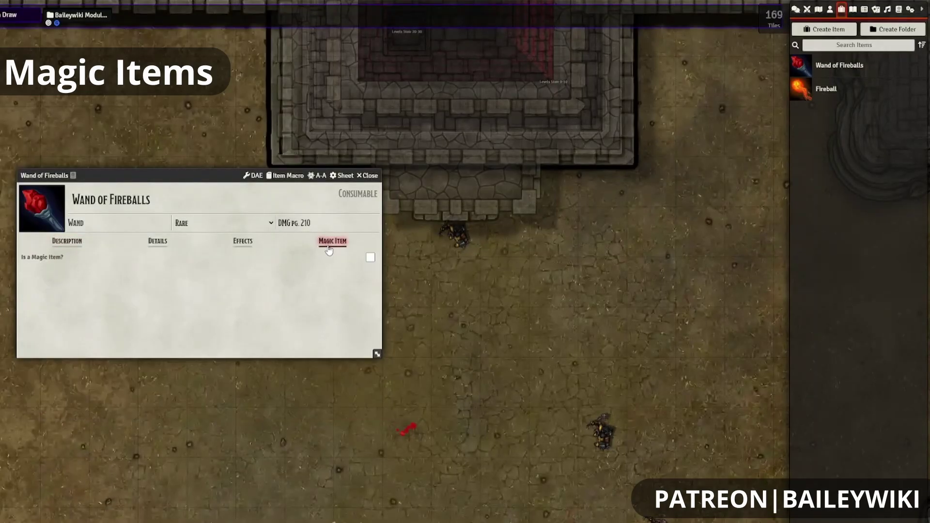
Make the Wand of Fireballs a magic item requiring equipping and attunement, with 7 maximum charges.
click(370, 257)
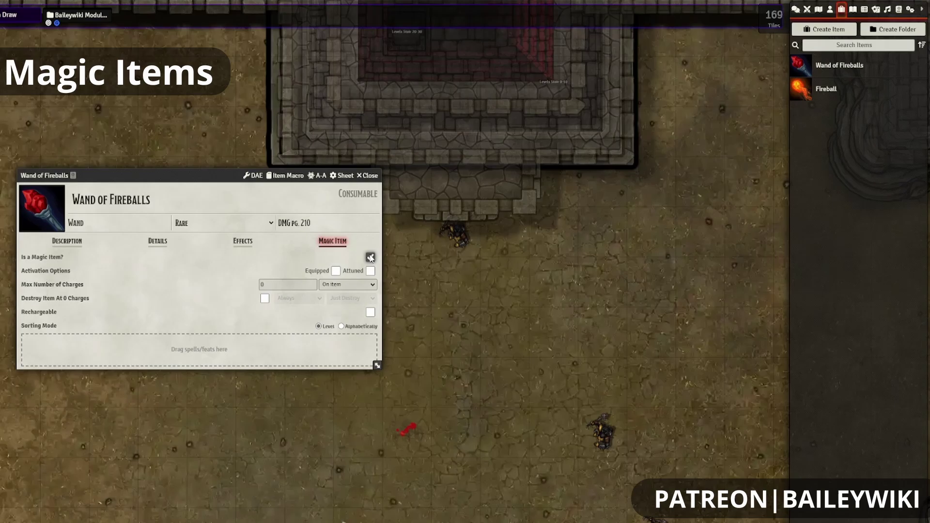
click(336, 270)
click(371, 271)
click(304, 284)
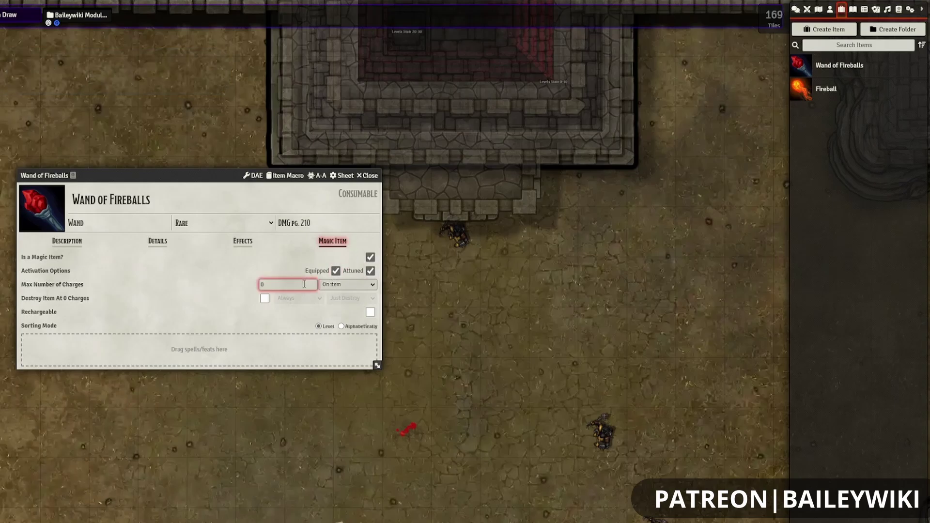
click(209, 296)
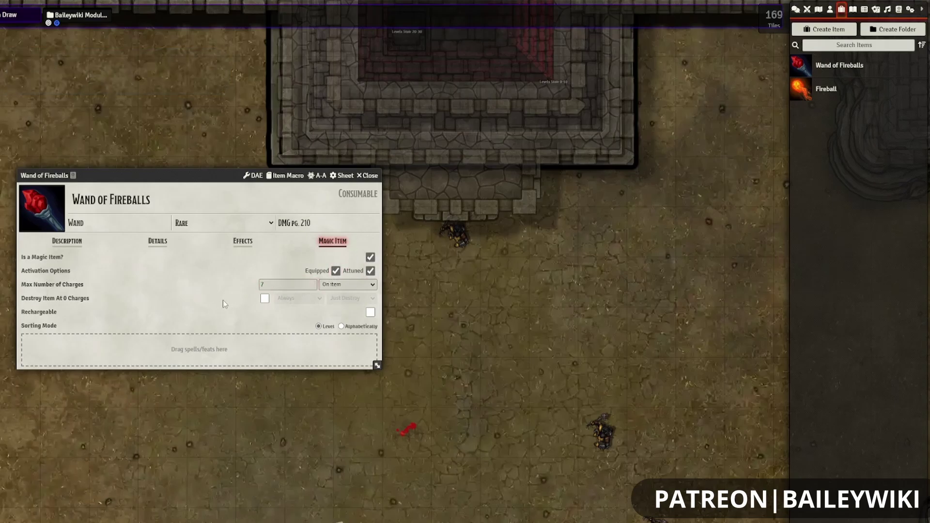
Make the wand recharge 1d6 daily and add the Fireball spell with its own save DC.
click(370, 312)
click(194, 326)
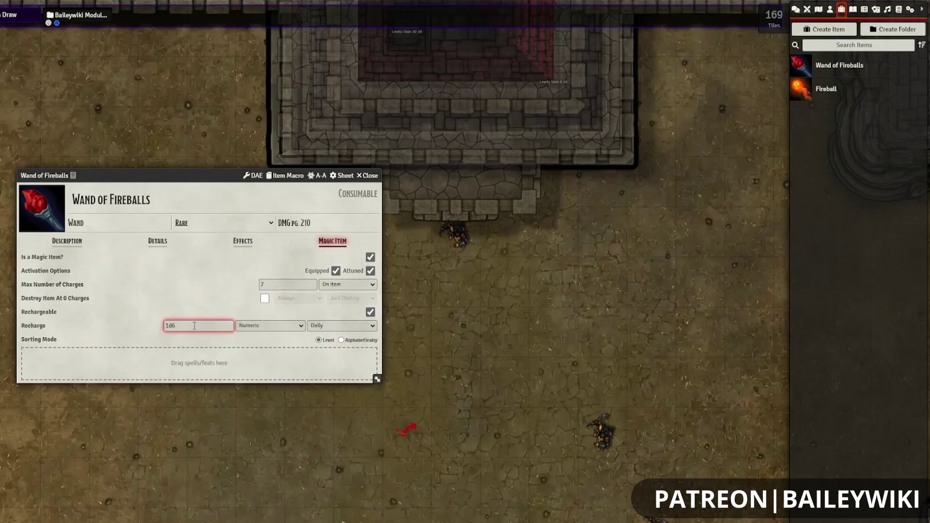
click(260, 358)
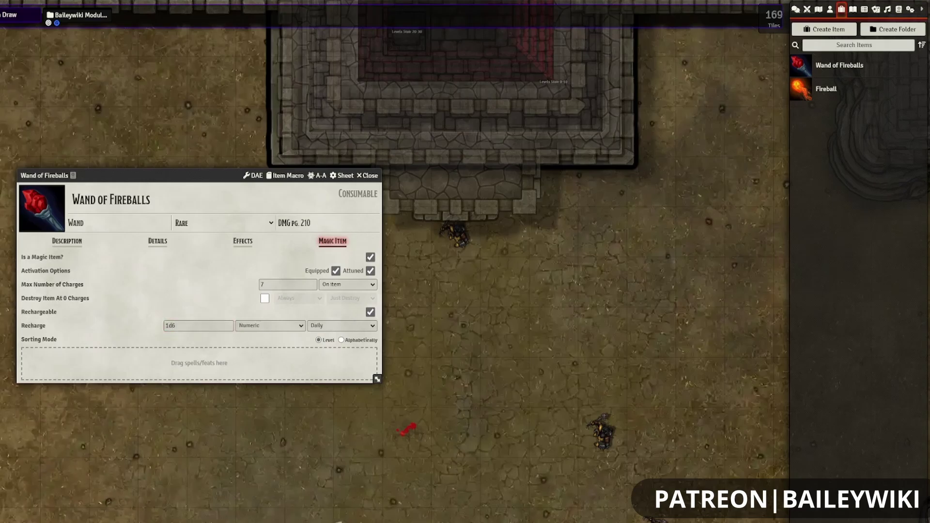
drag(823, 93, 198, 365)
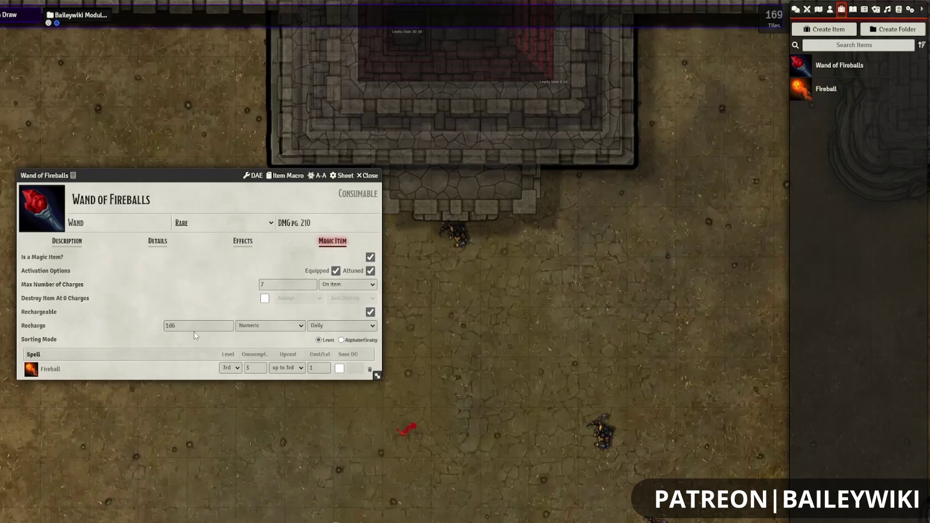
click(339, 368)
click(361, 369)
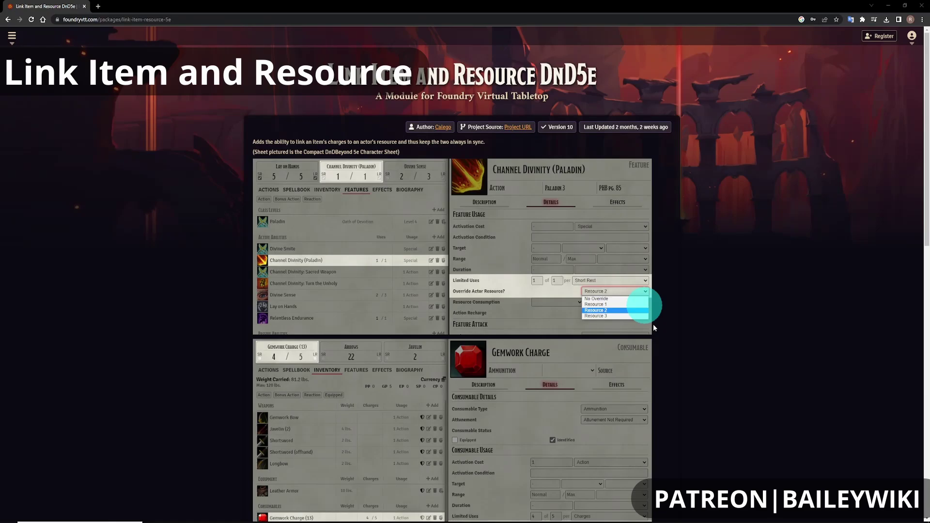
scroll(688, 377, down, 2)
scroll(688, 378, down, 1)
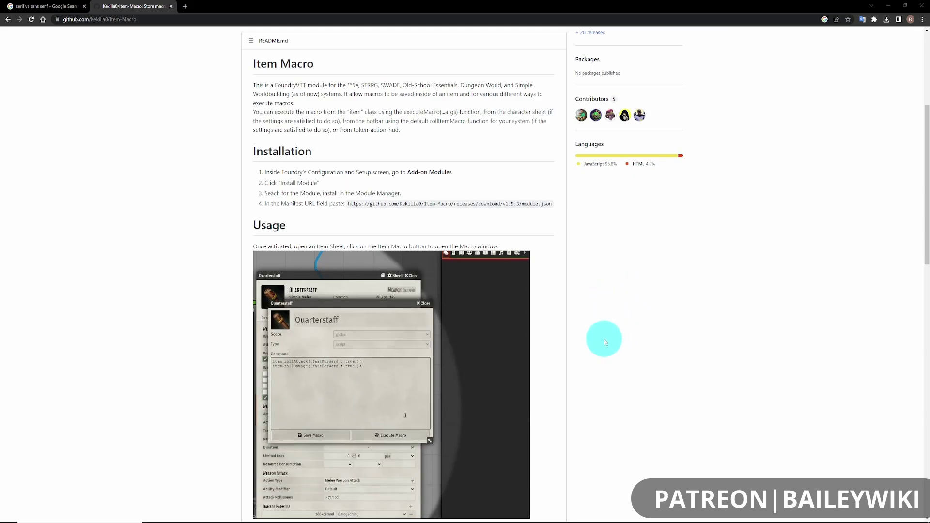
scroll(605, 343, down, 3)
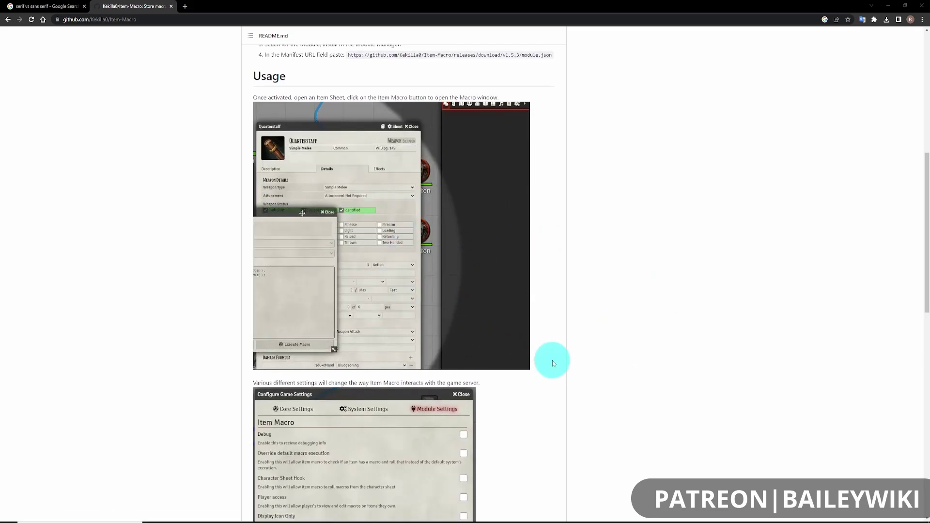
scroll(554, 364, down, 1)
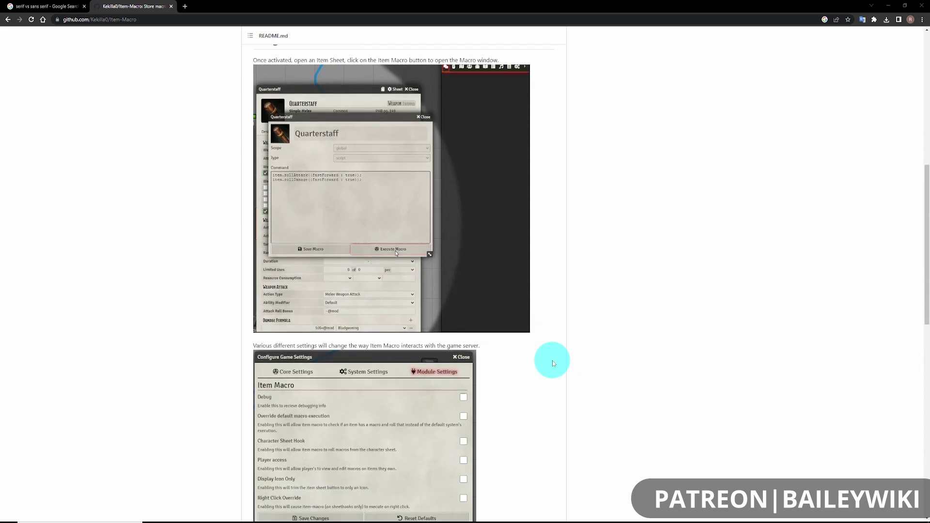
scroll(552, 360, down, 2)
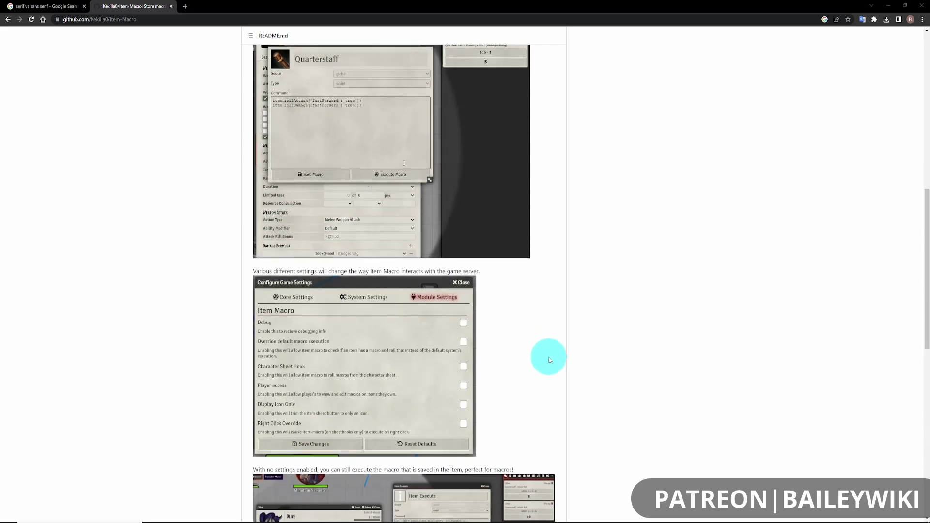
scroll(550, 361, down, 4)
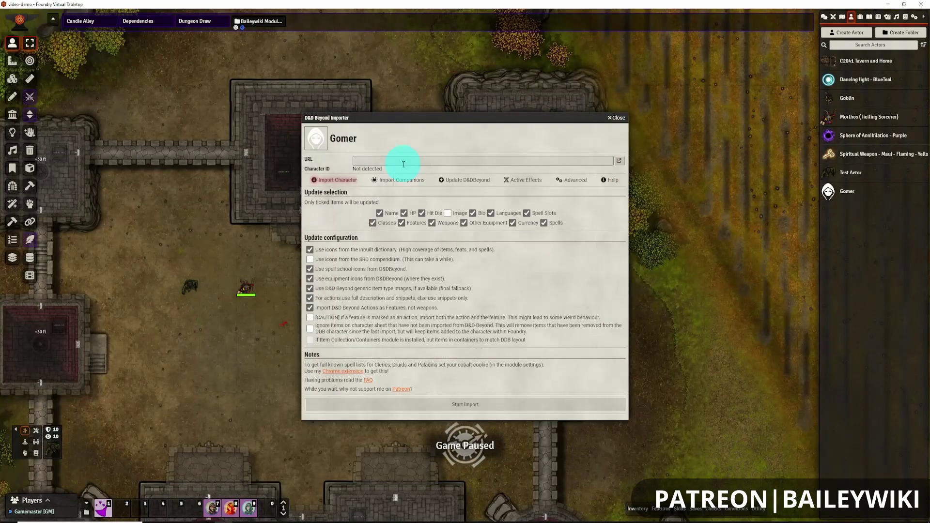
Paste Gomer's D&D Beyond link into the DDB importer, start the import, and keep Default resources.
click(374, 161)
text(https://www.dndbeyond.com/characters/69048053)
click(414, 174)
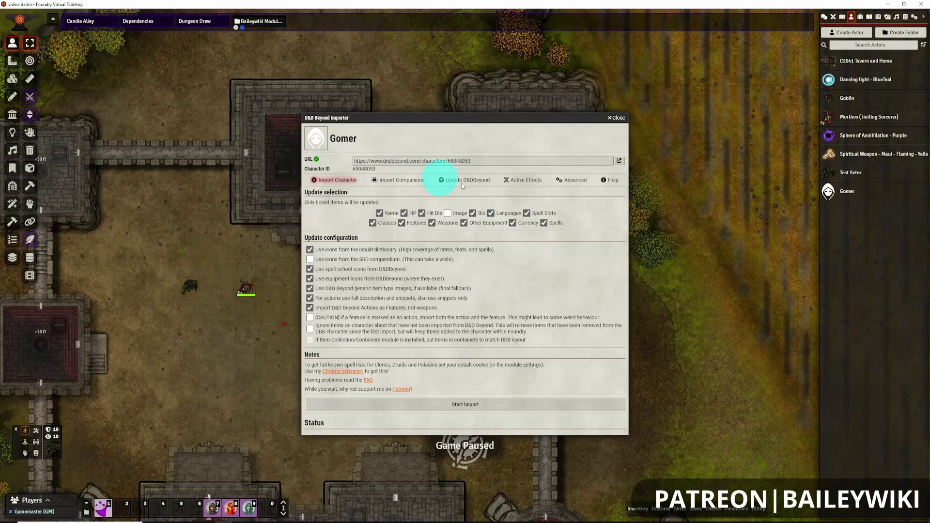
click(502, 407)
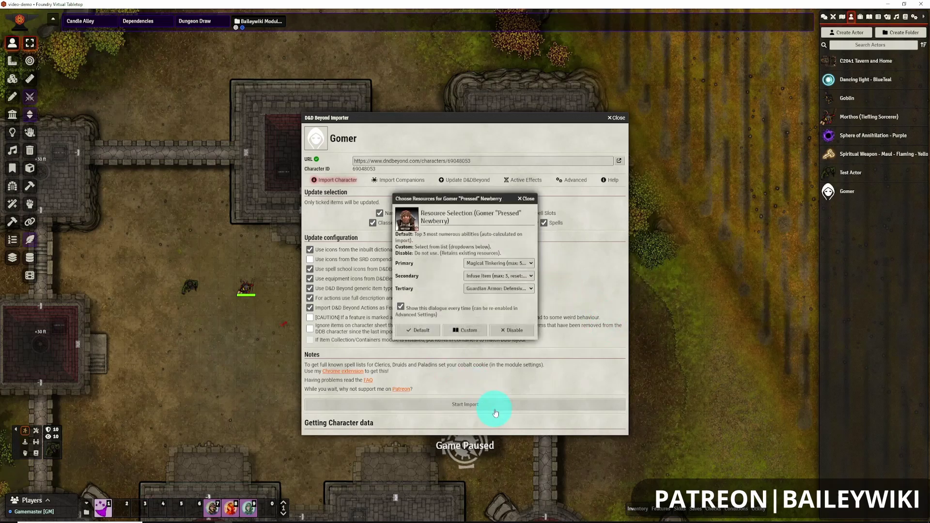
click(416, 330)
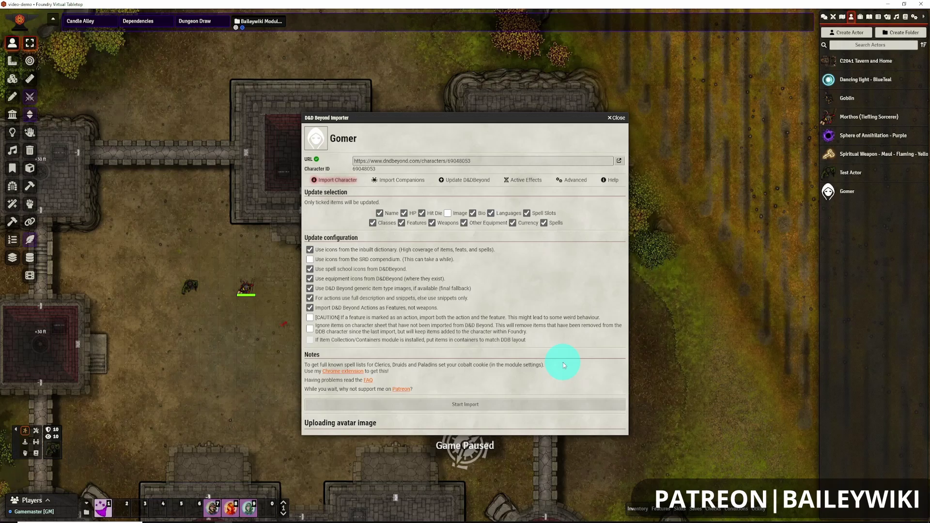